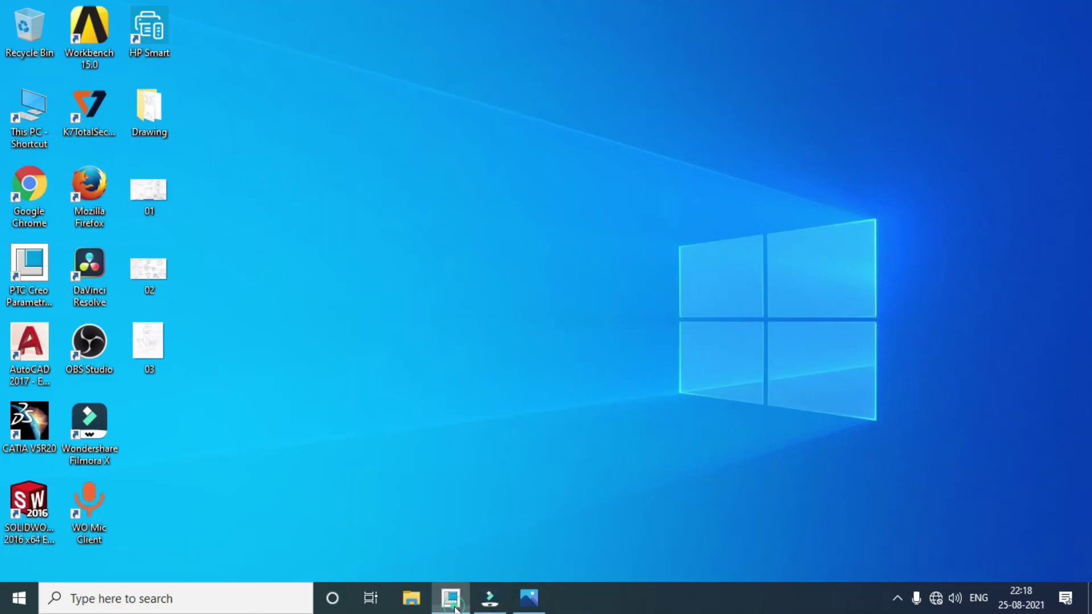
Step: Review the crane hook reference drawing 03.jpg in Photos, then return to the Creo start screen
left_click(450, 598)
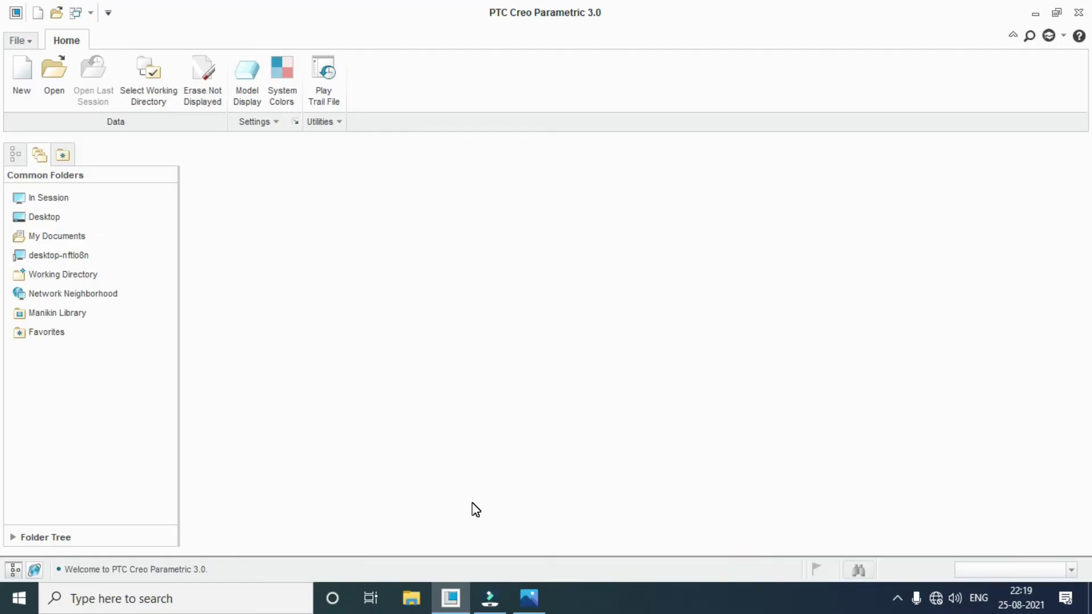
left_click(537, 608)
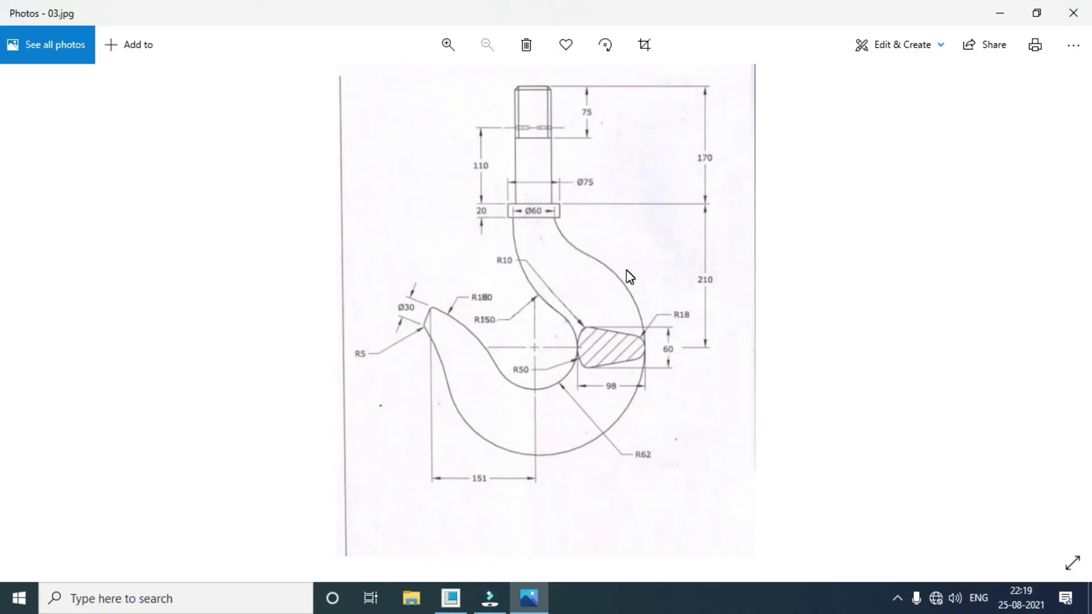
left_click(1000, 13)
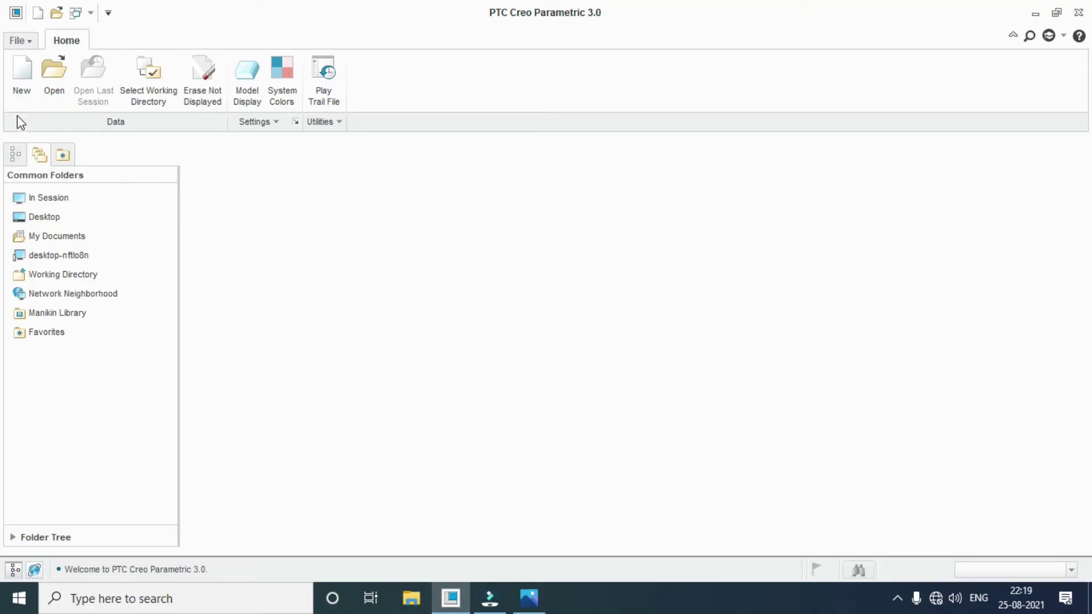
Step: Create new solid part PRT0001 from the mmns_part_solid template
left_click(22, 73)
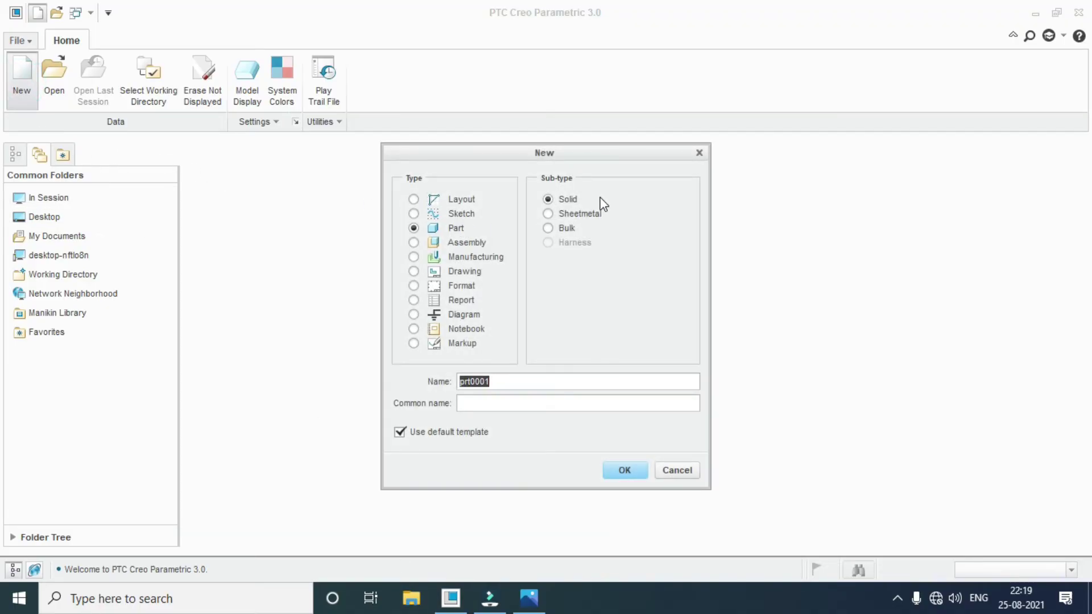
left_click(432, 430)
left_click(621, 468)
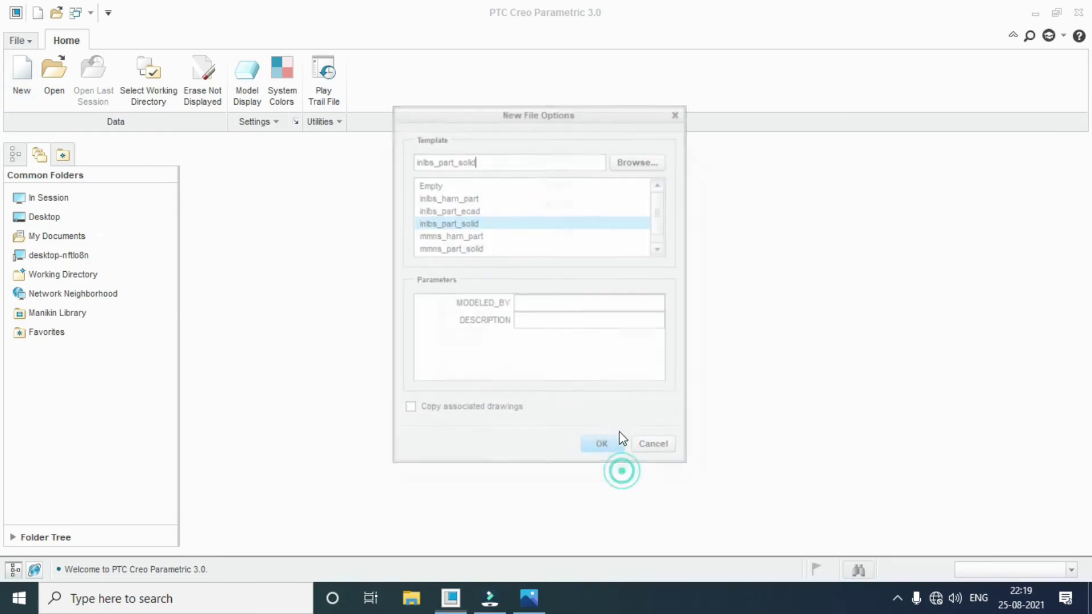
left_click_drag(654, 205, 654, 214)
left_click(448, 234)
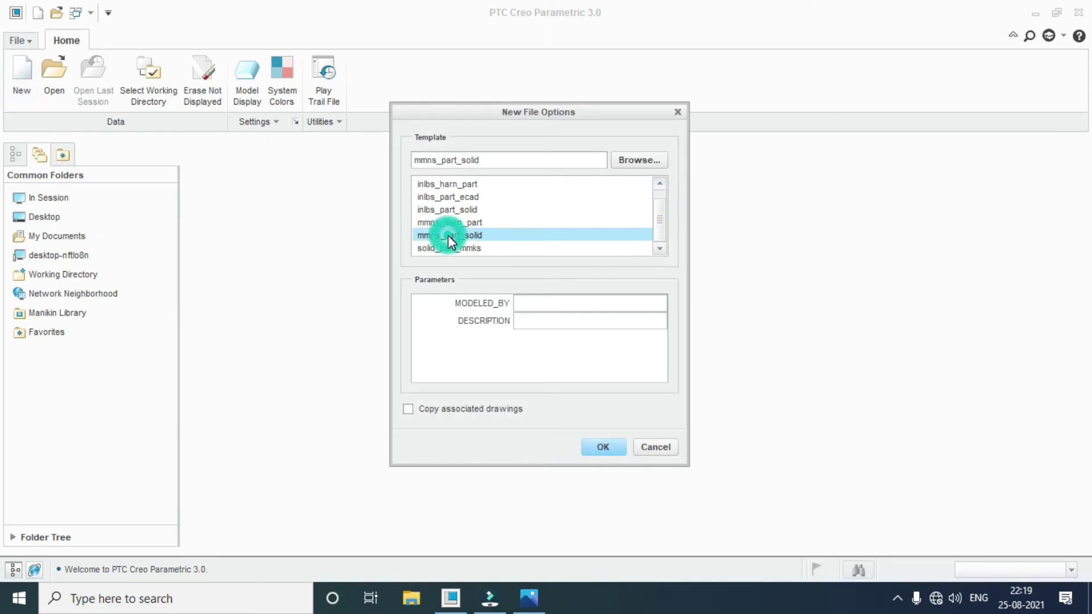
left_click(604, 449)
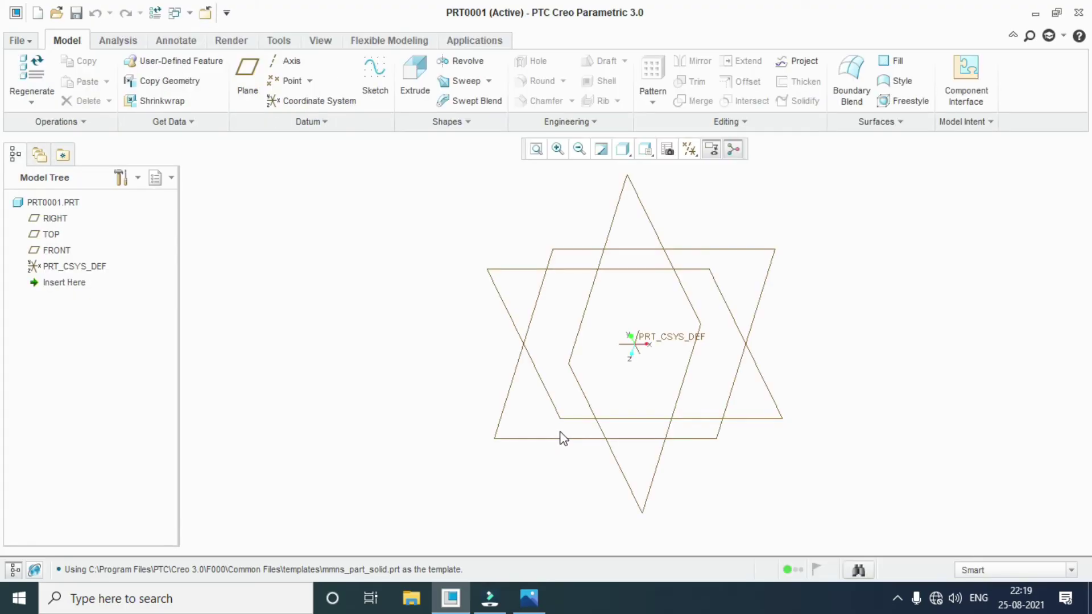
Step: Start Sketch 1 on the FRONT plane
left_click(376, 77)
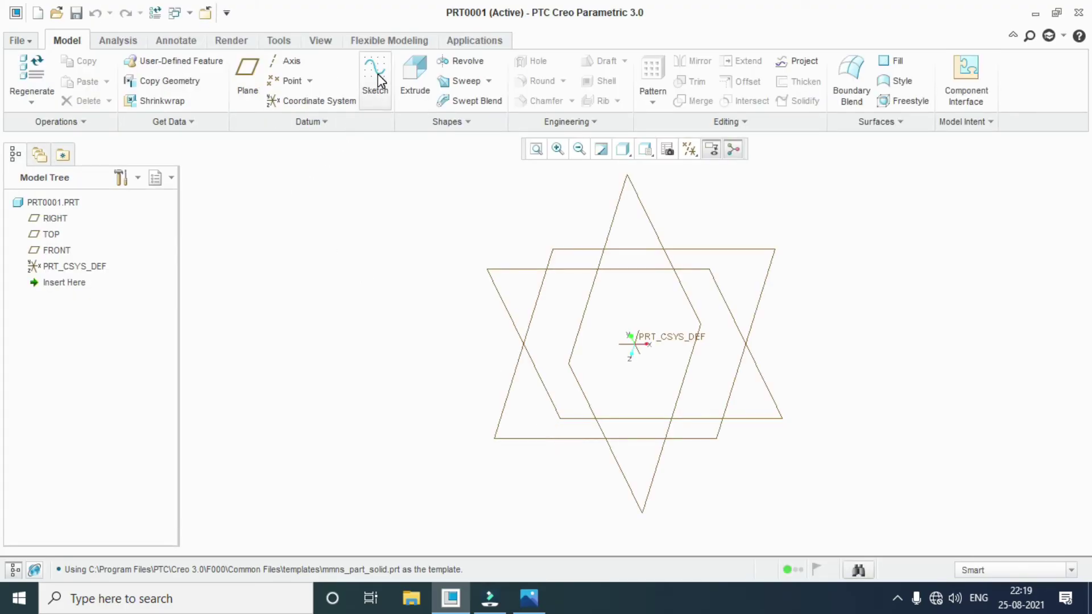
left_click(509, 271)
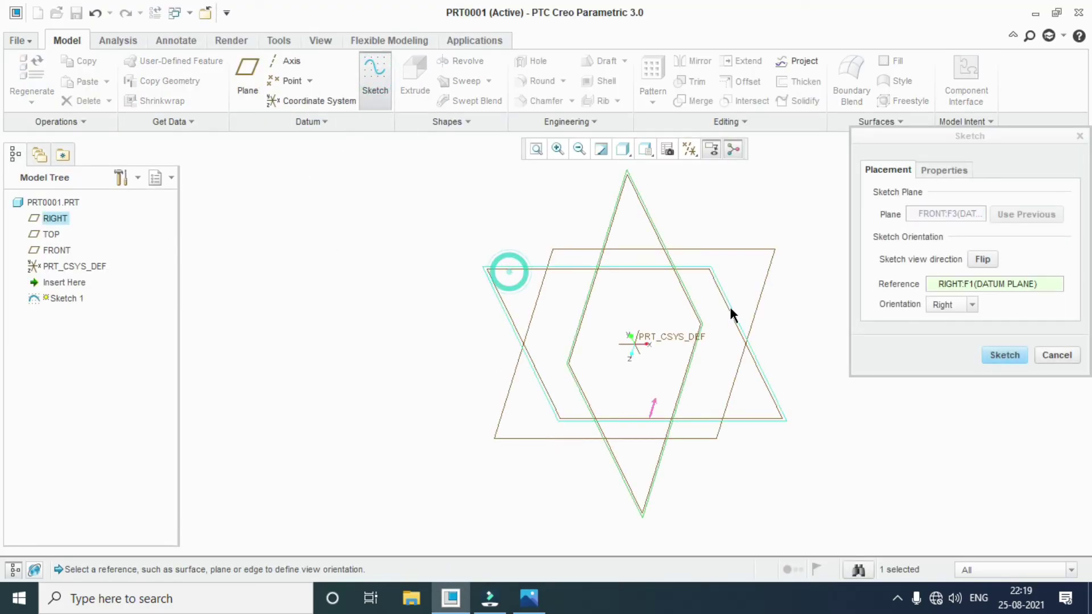
left_click(998, 351)
Step: Draw a circle centred at the origin with a diameter of 124
left_click(684, 152)
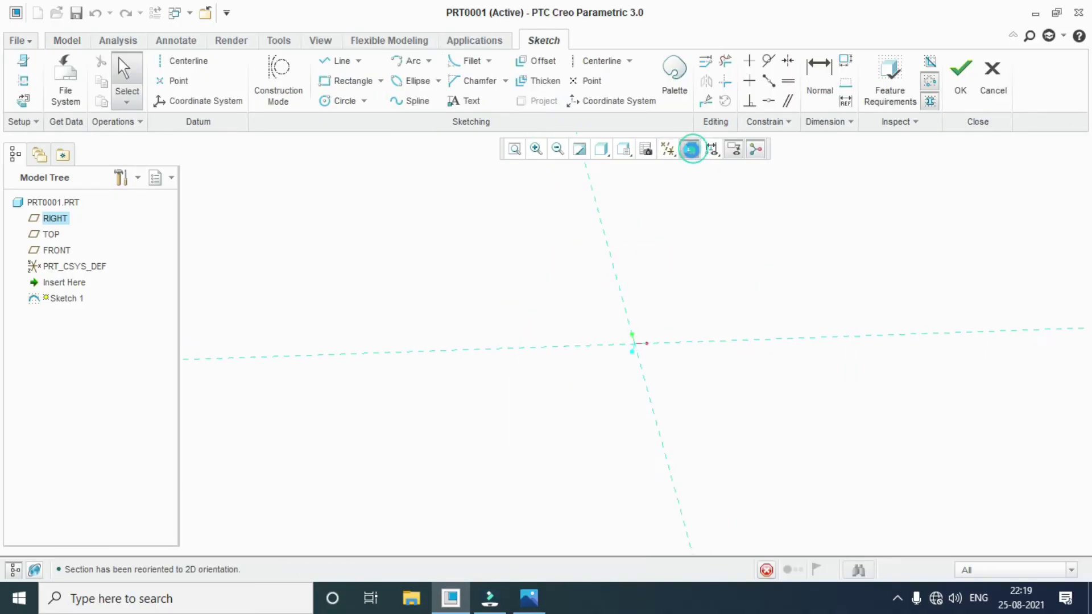
left_click(528, 598)
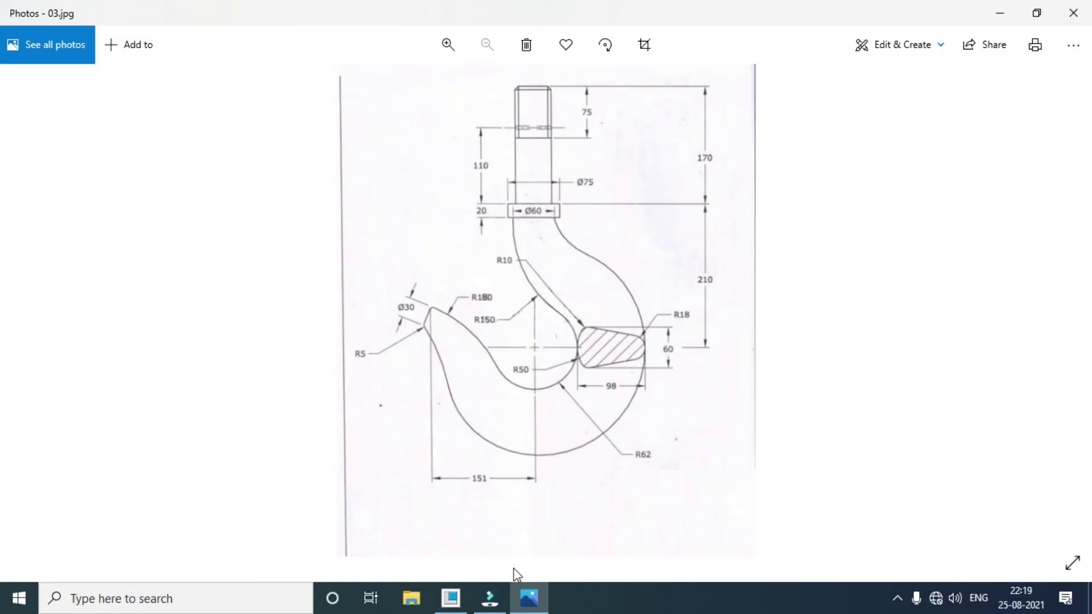
left_click(465, 605)
left_click(341, 101)
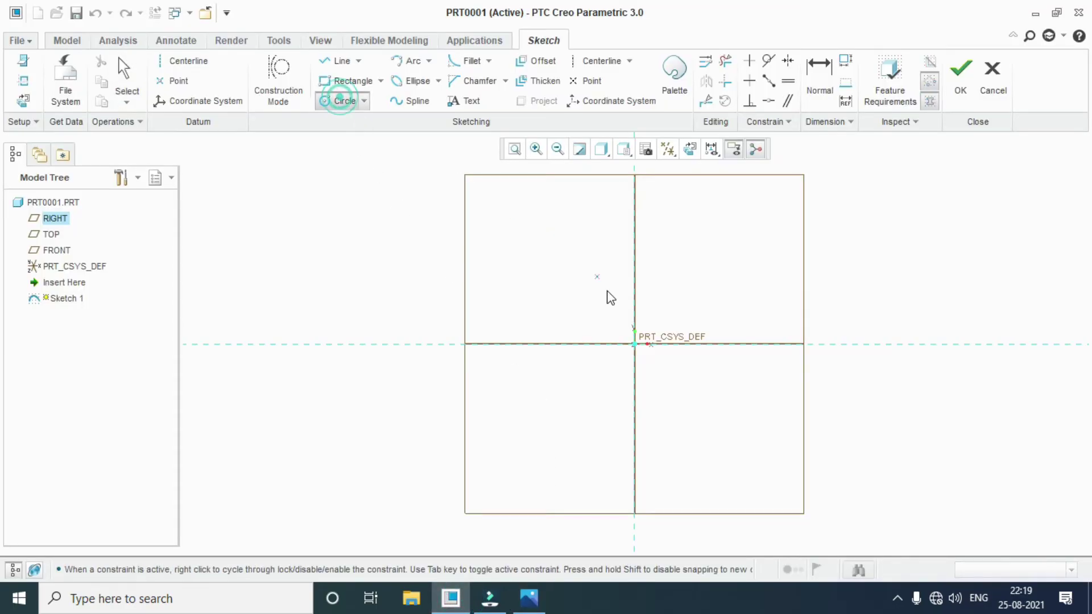
left_click(634, 343)
left_click(690, 281)
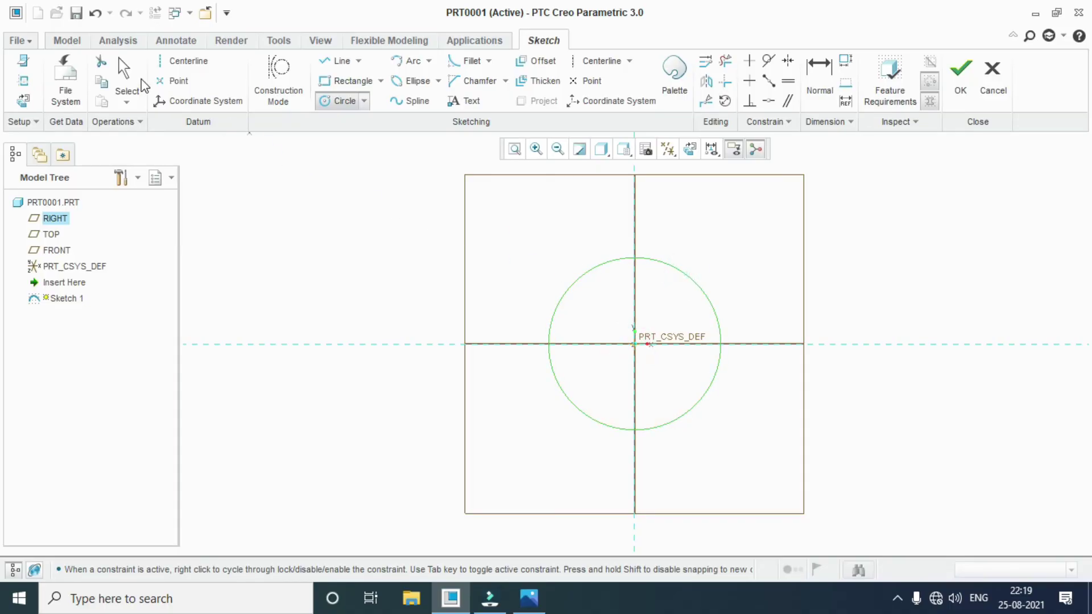
left_click(127, 67)
double_click(528, 262)
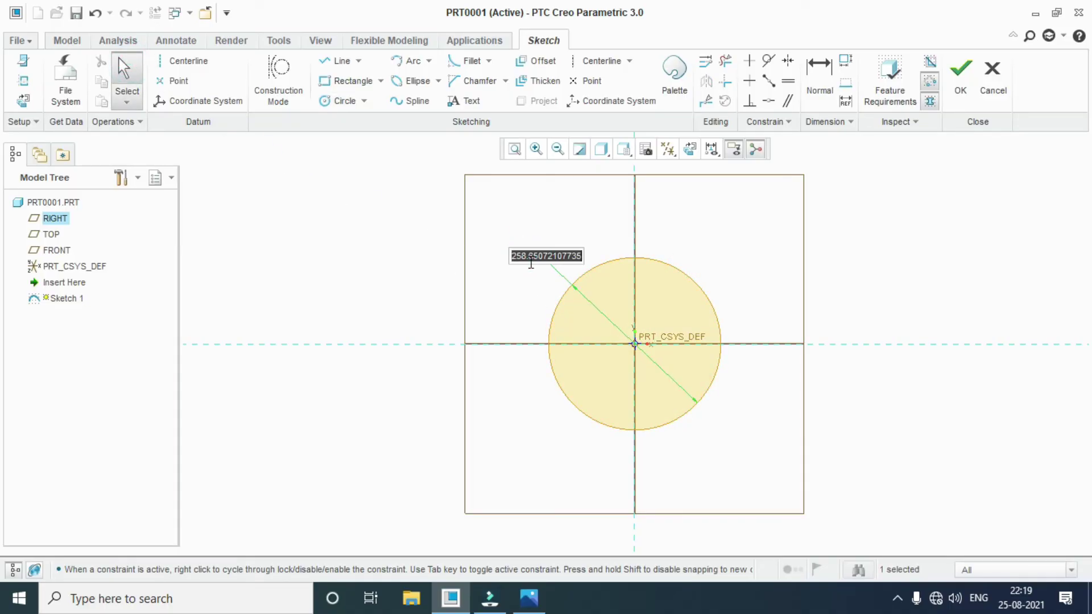
type("124")
key("Return")
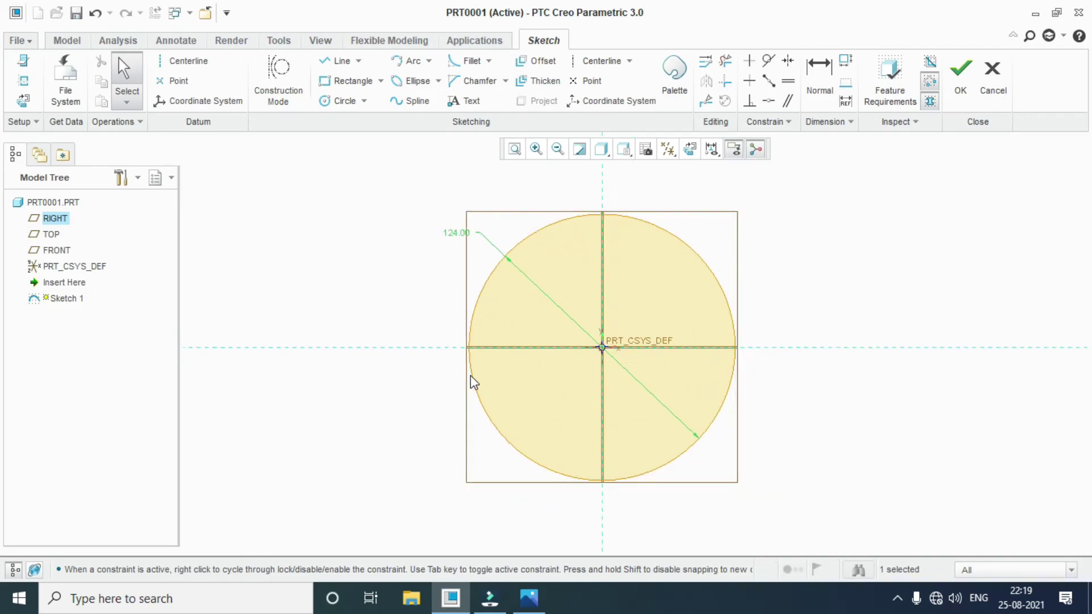
Step: Draw a vertical line rising from the circle's centre and set its length to 190
left_click(340, 60)
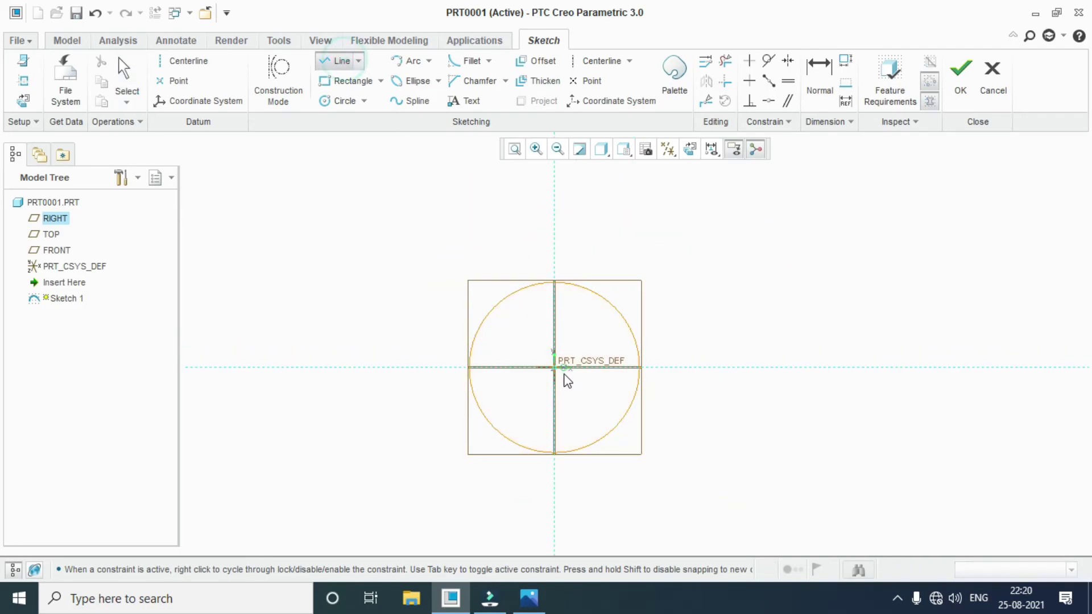
left_click(555, 368)
left_click(555, 182)
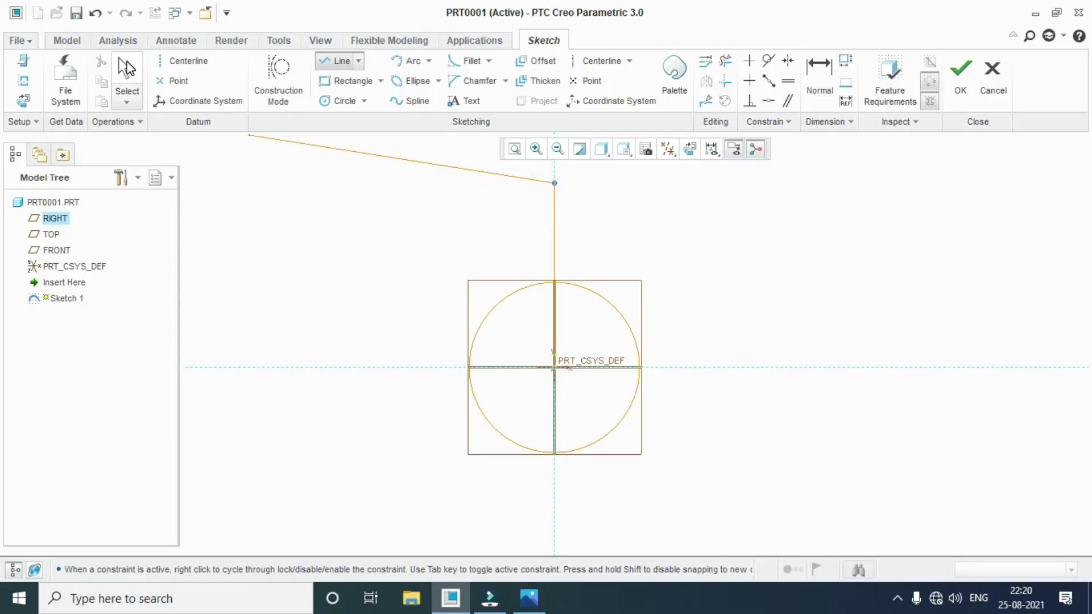
left_click(125, 68)
left_click(540, 294)
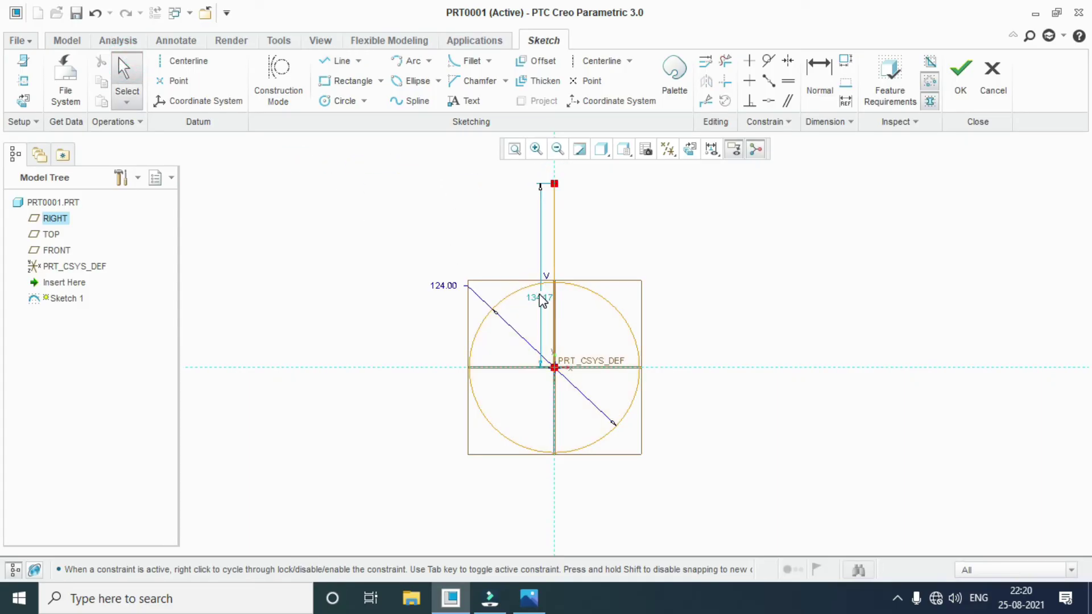
double_click(541, 297)
type("19")
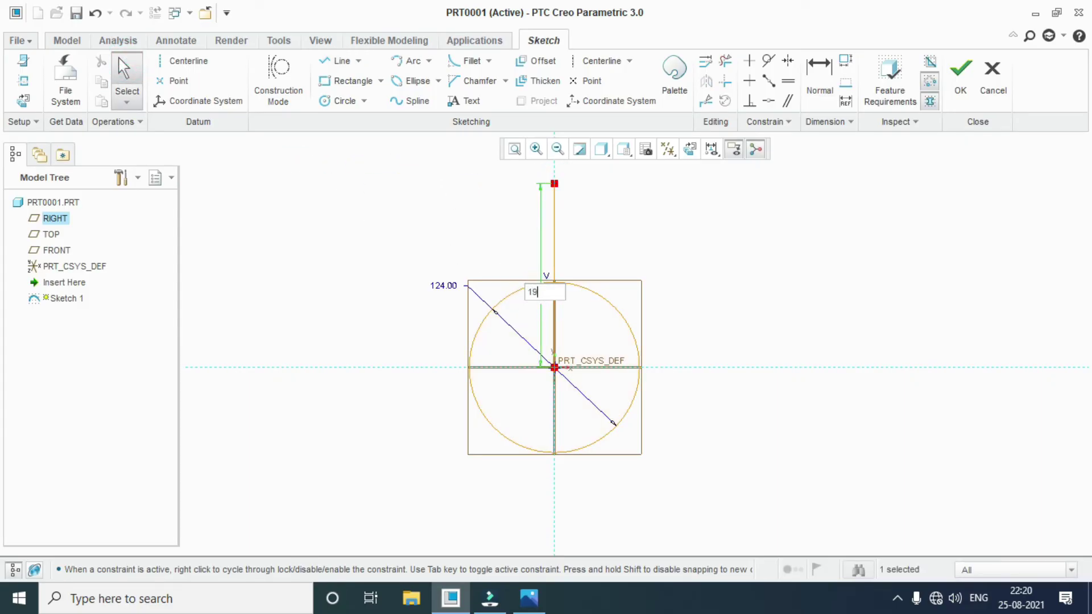
type("0")
key("Return")
left_click(676, 302)
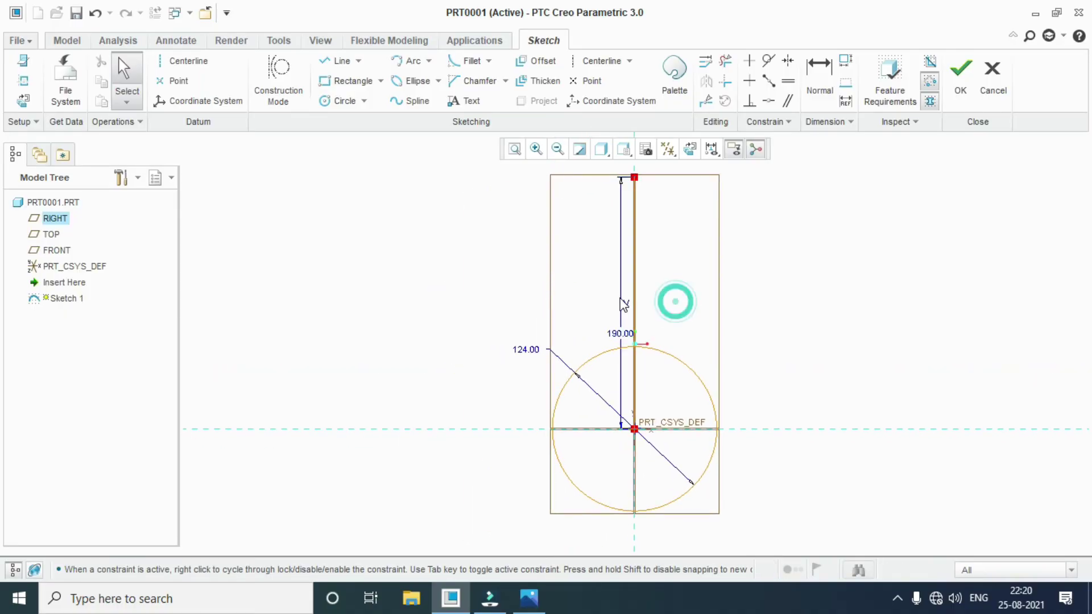
Step: Offset a copy of the vertical line 30 units to its left, checking the reference drawing
left_click(548, 61)
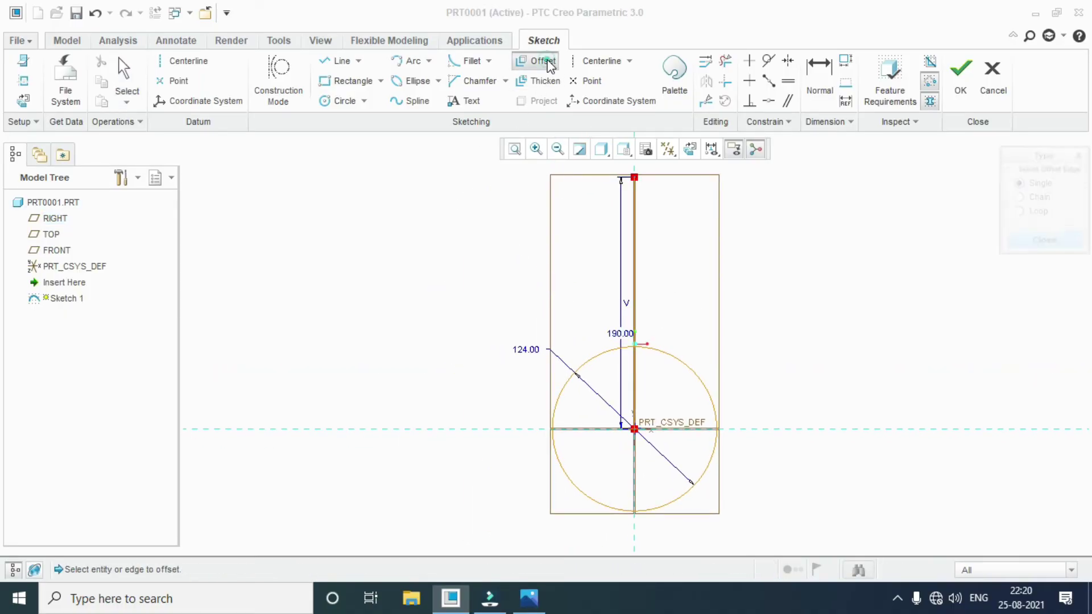
left_click(635, 257)
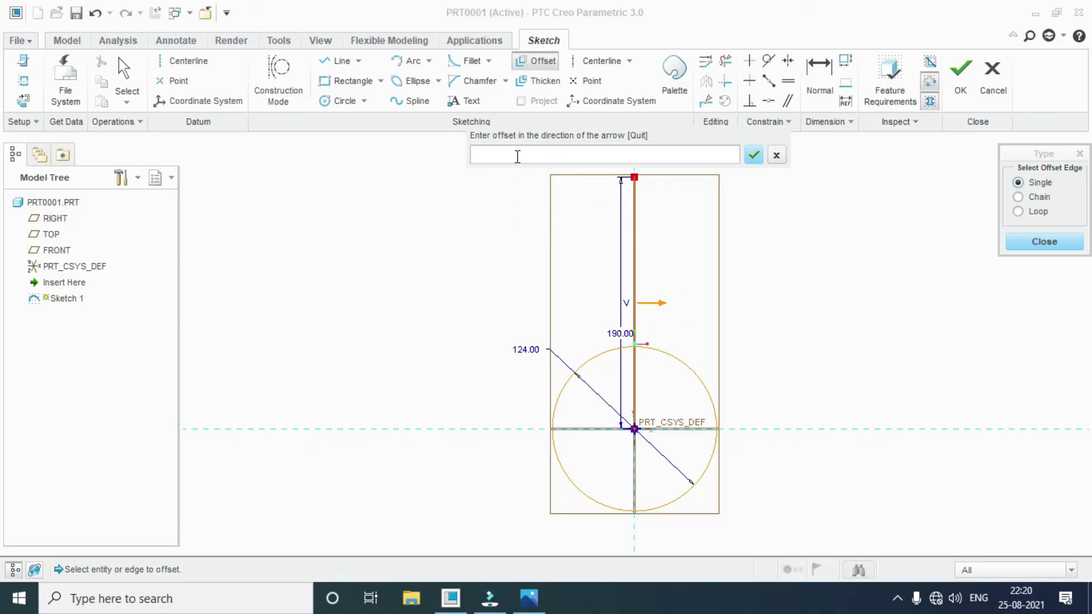
left_click(518, 156)
type("-30")
key("Return")
left_click(529, 597)
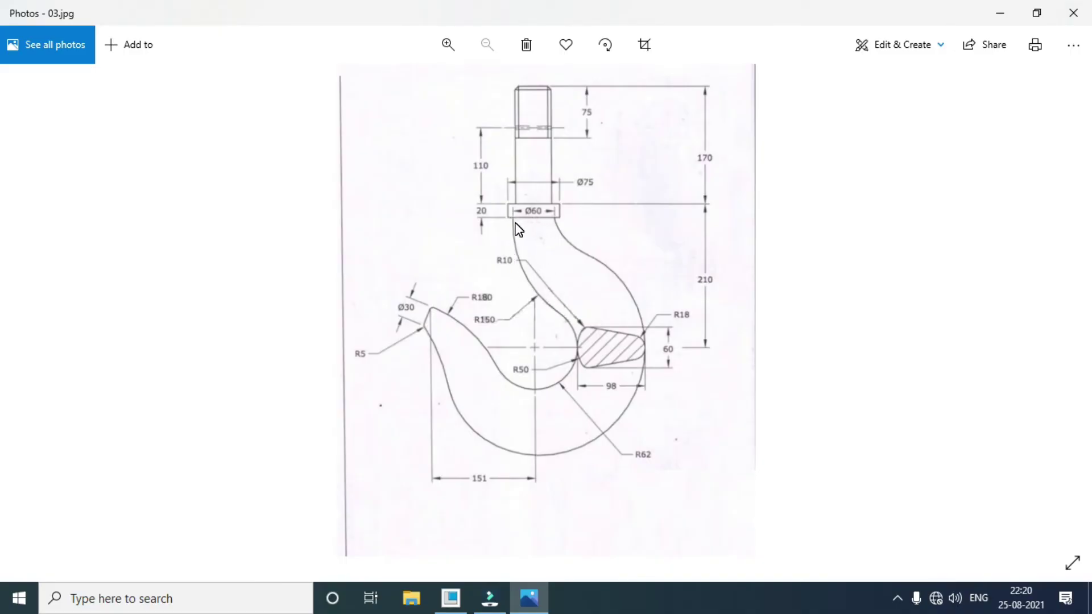
left_click(500, 600)
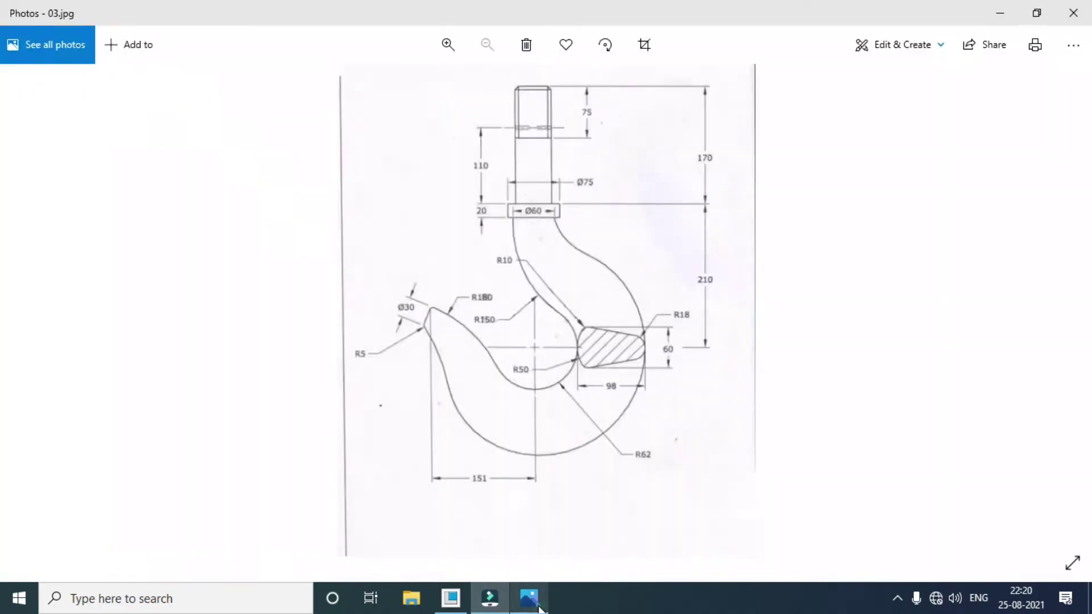
left_click(455, 600)
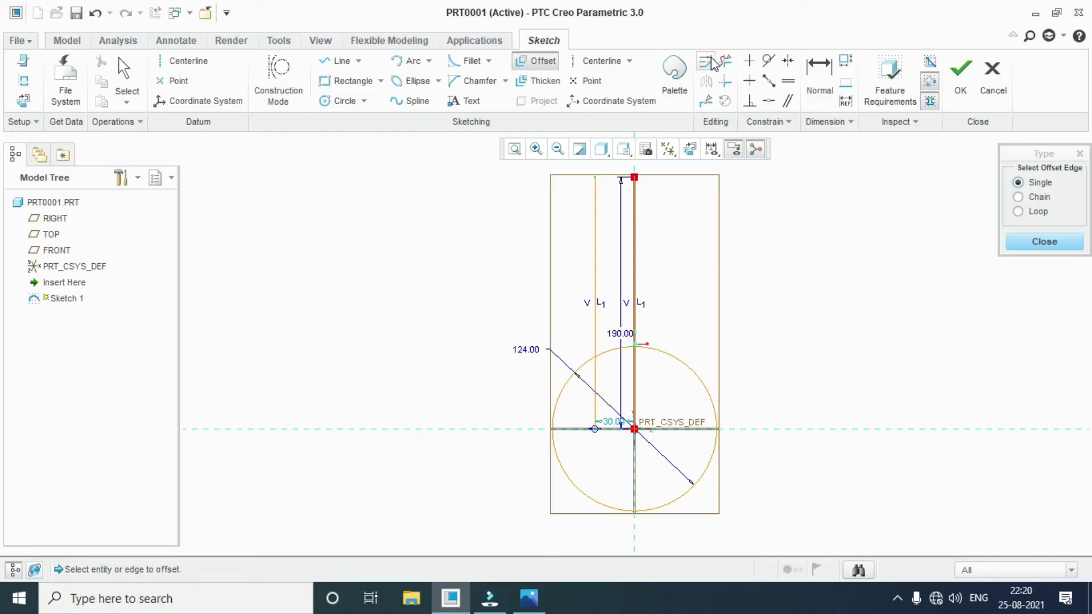
Step: Trim away the offset line's lower part inside the circle
left_click(725, 60)
left_click(603, 379)
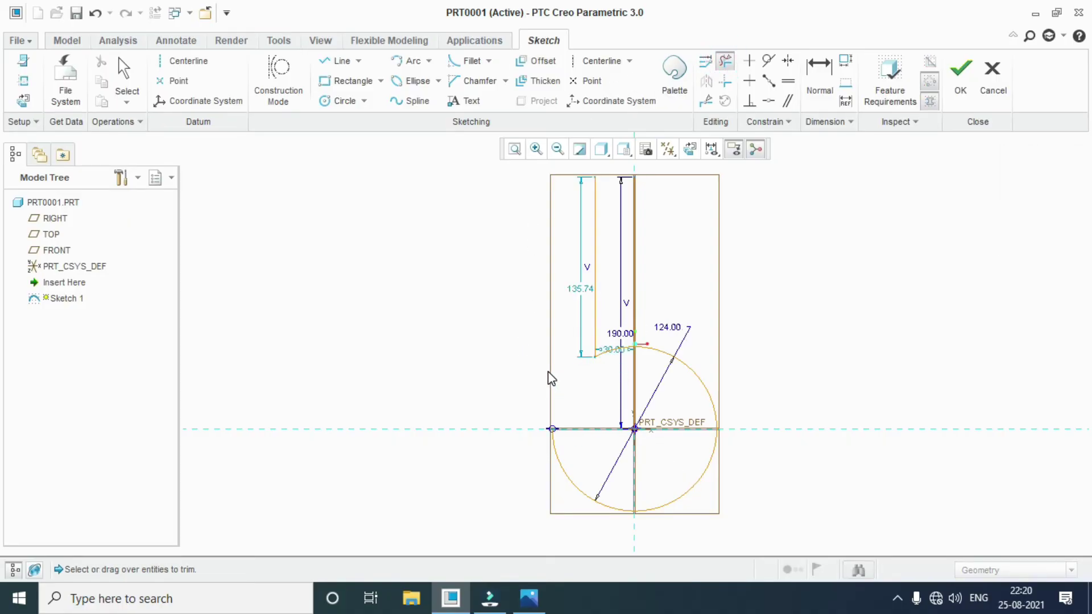
left_click(122, 69)
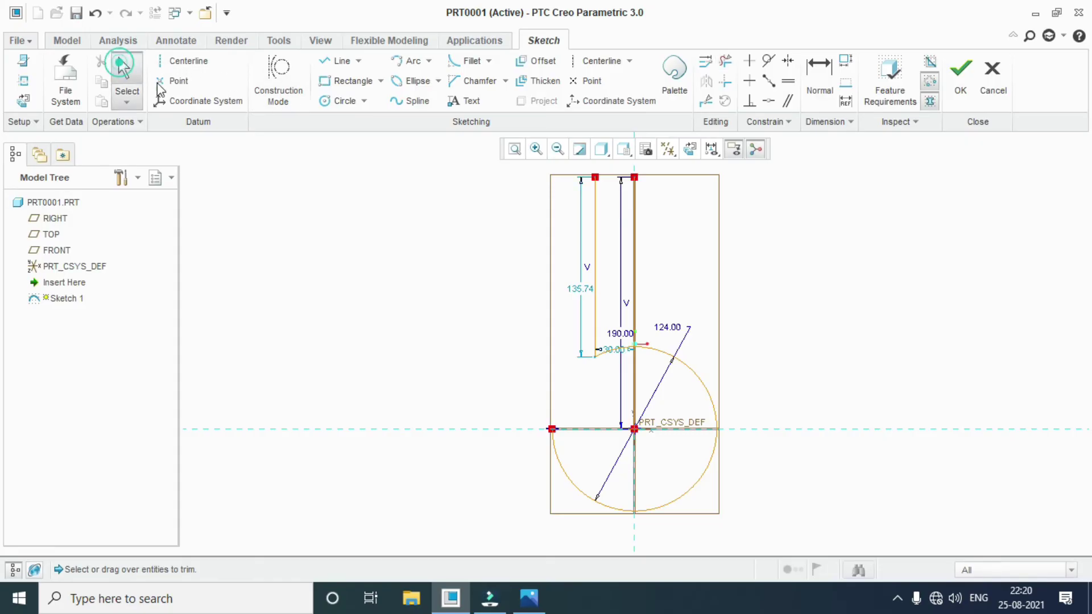
Step: Join the offset line to the circle with a trimming fillet arc of radius 150
left_click(490, 61)
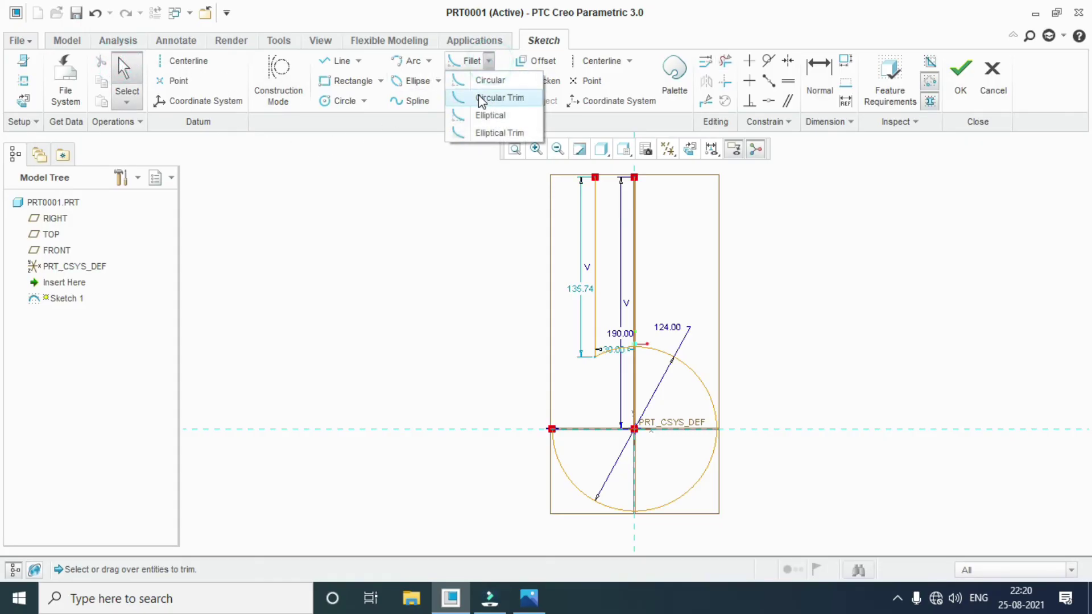
left_click(484, 98)
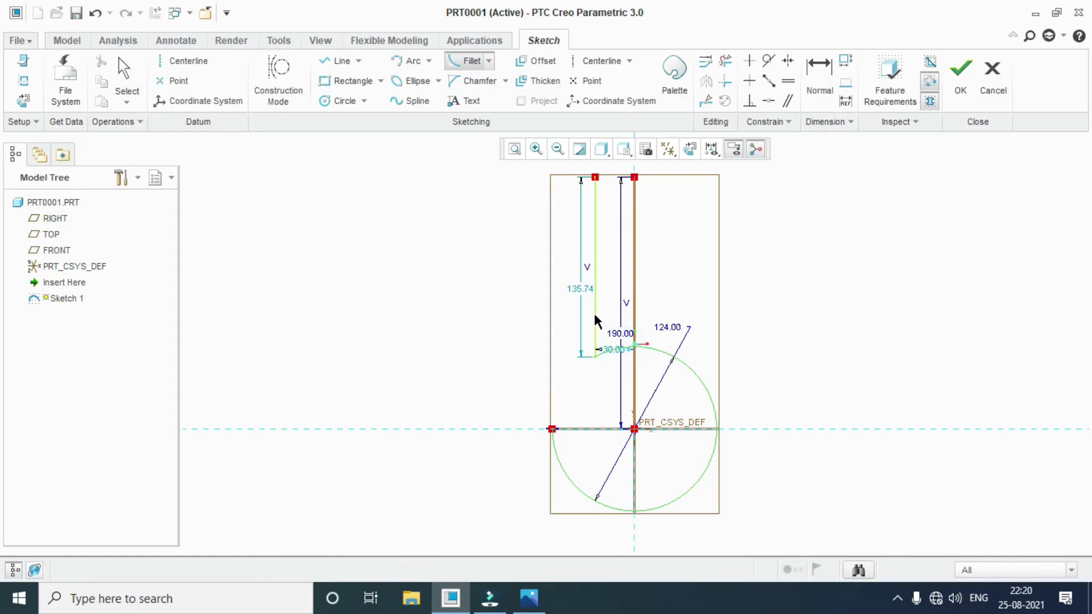
left_click(596, 317)
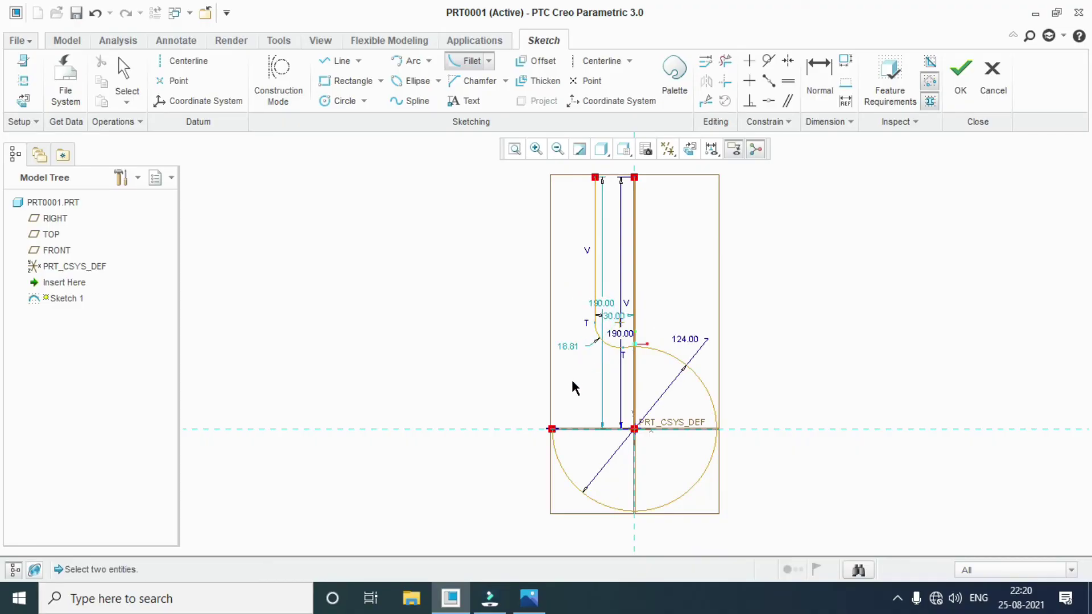
scroll(643, 385, "down", 1)
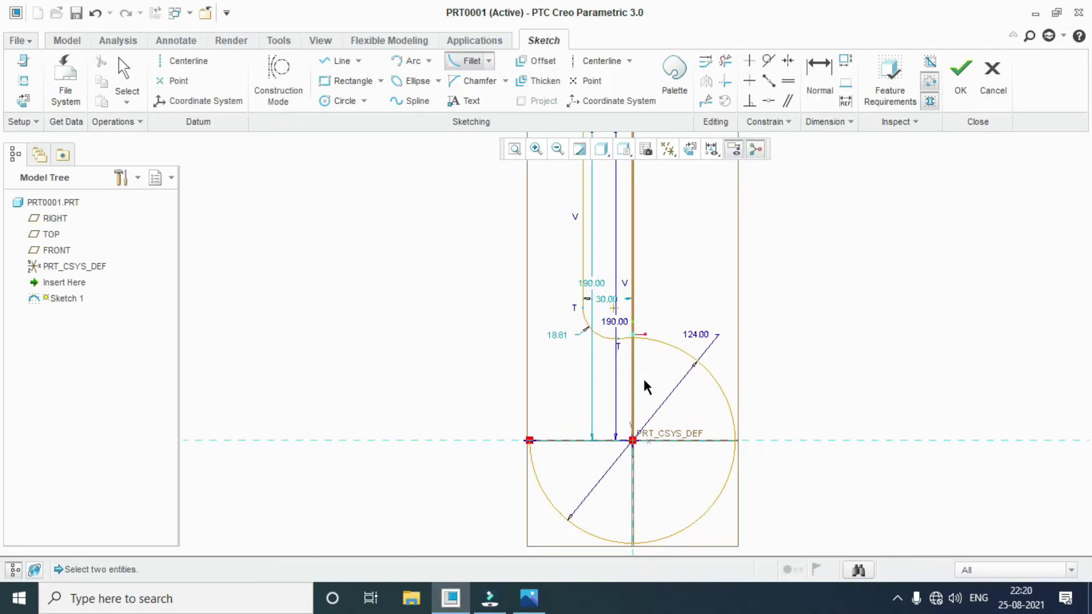
middle_click(560, 337)
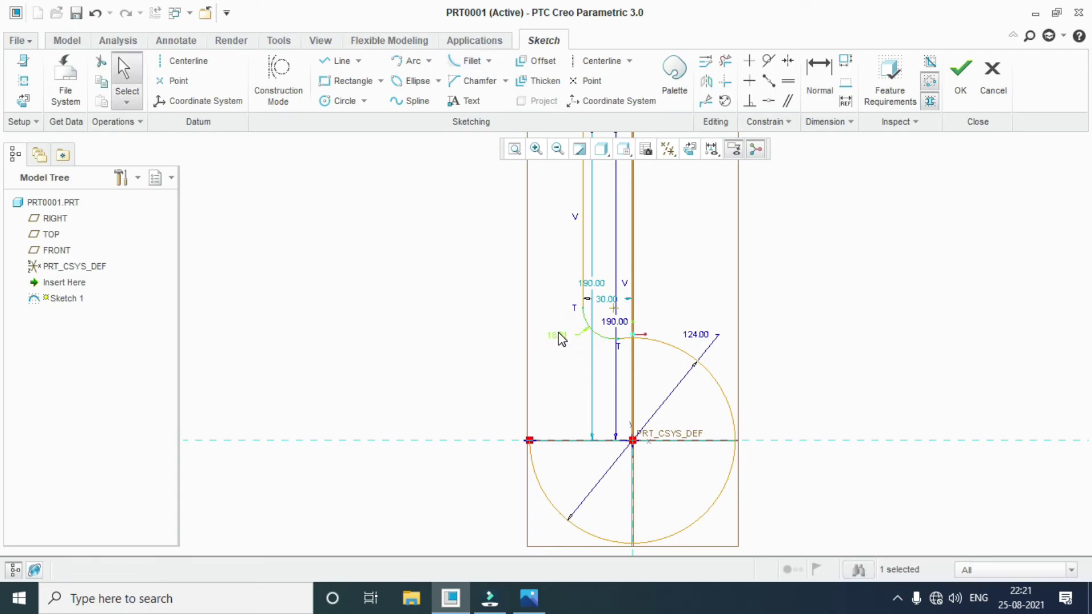
double_click(559, 336)
type("150")
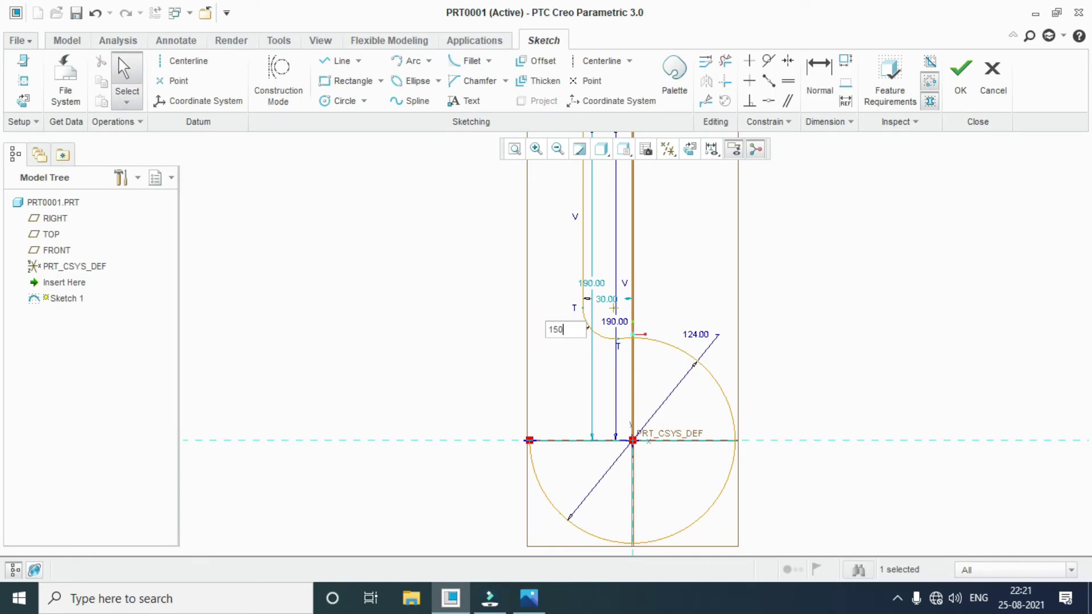
key("Return")
scroll(791, 196, "down", 1)
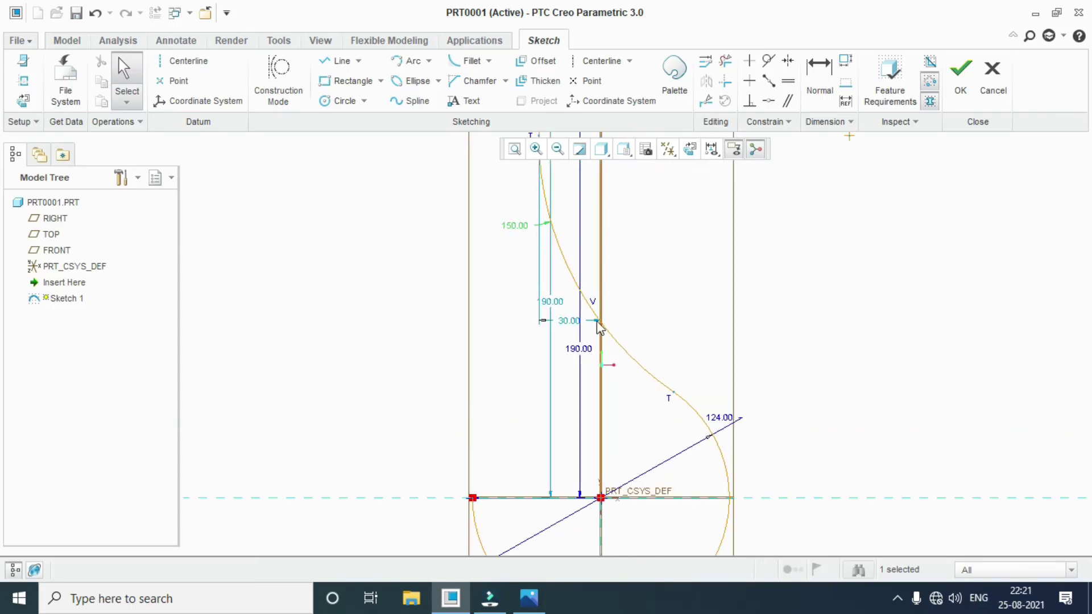
scroll(597, 324, "up", 1)
left_click(342, 61)
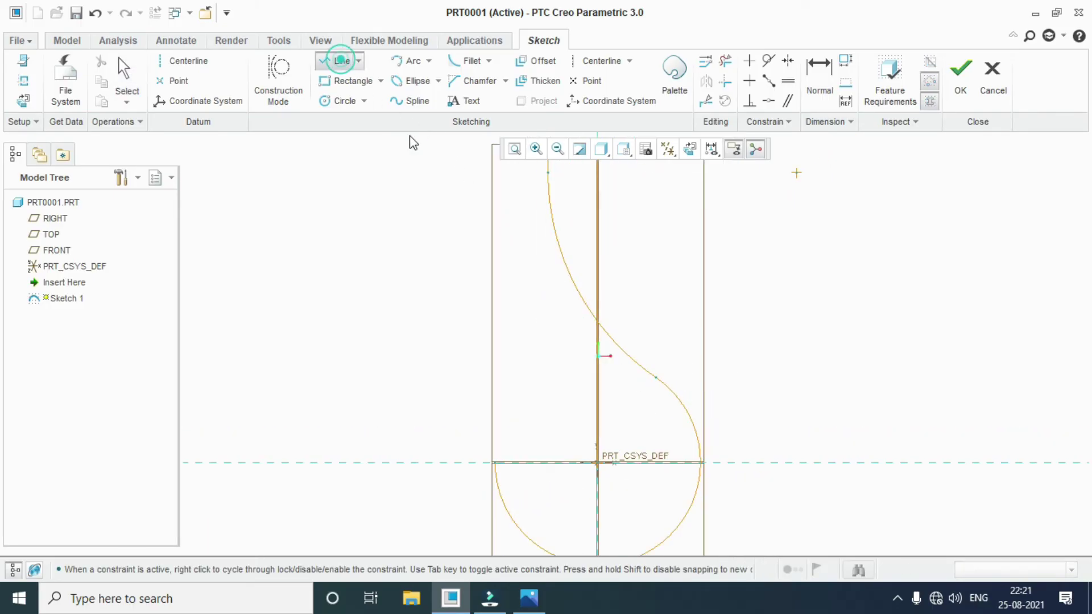
Step: Draw a 151 horizontal line left of the origin with a 30 upright at its end
left_click(597, 463)
left_click(424, 463)
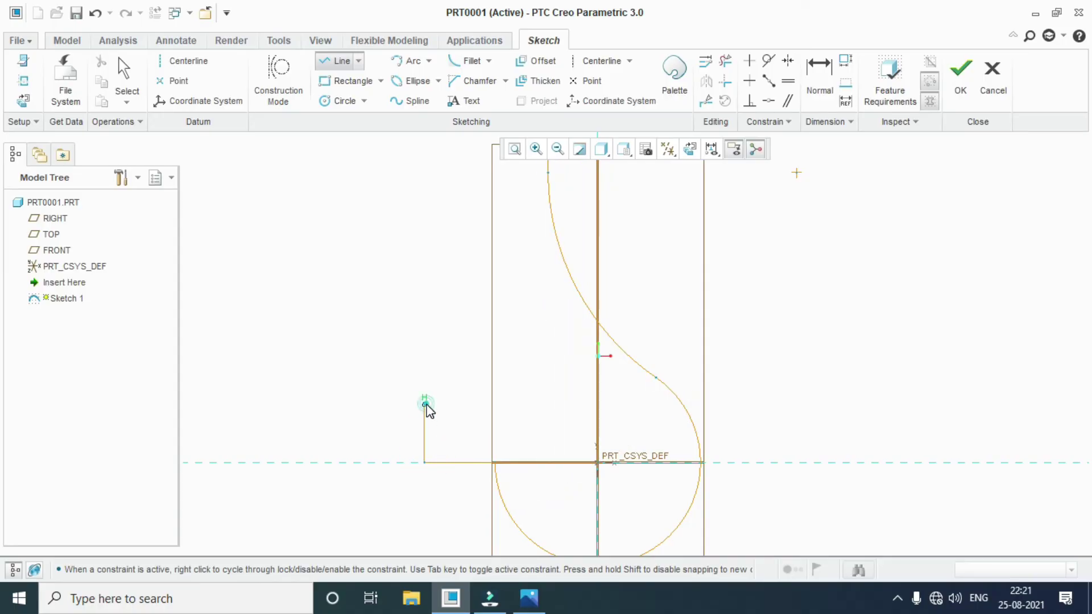
left_click(424, 405)
middle_click(424, 405)
middle_click(560, 487)
double_click(531, 479)
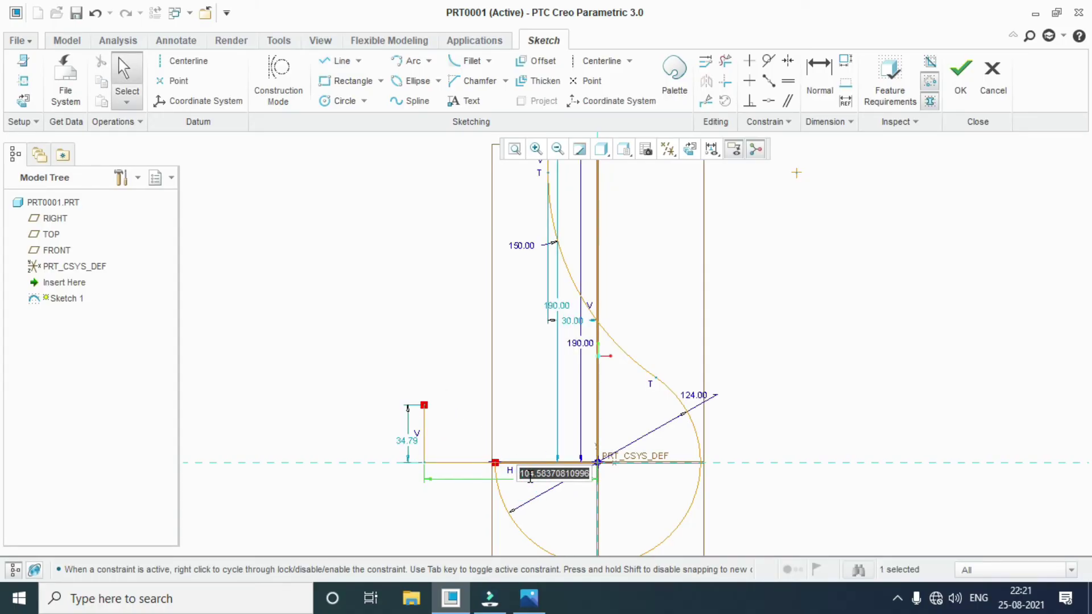
type("151")
key("Return")
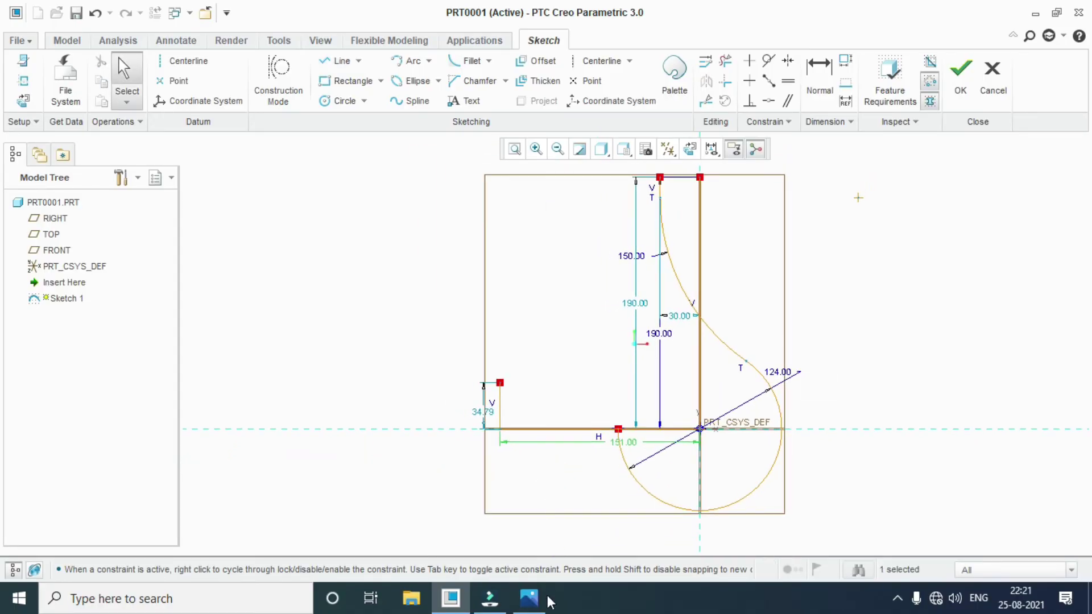
left_click(530, 594)
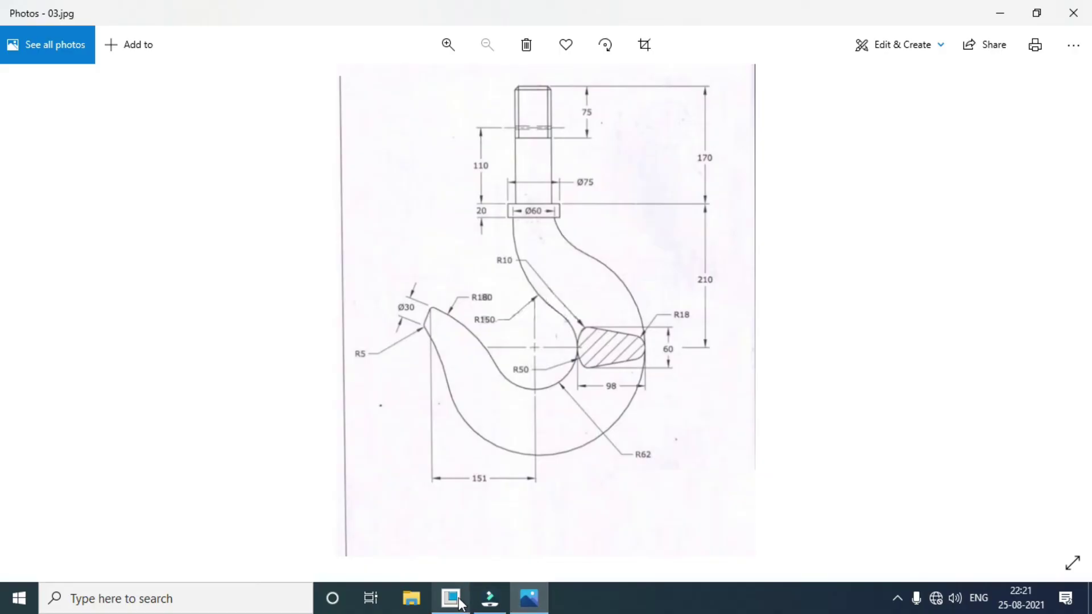
left_click(455, 600)
double_click(483, 411)
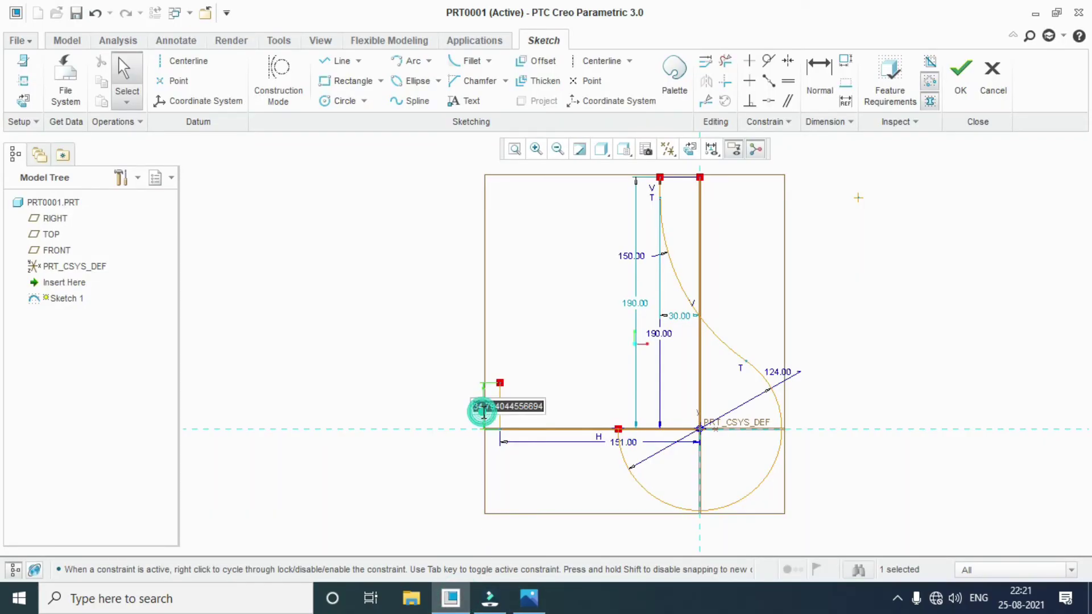
type("30")
key("Return")
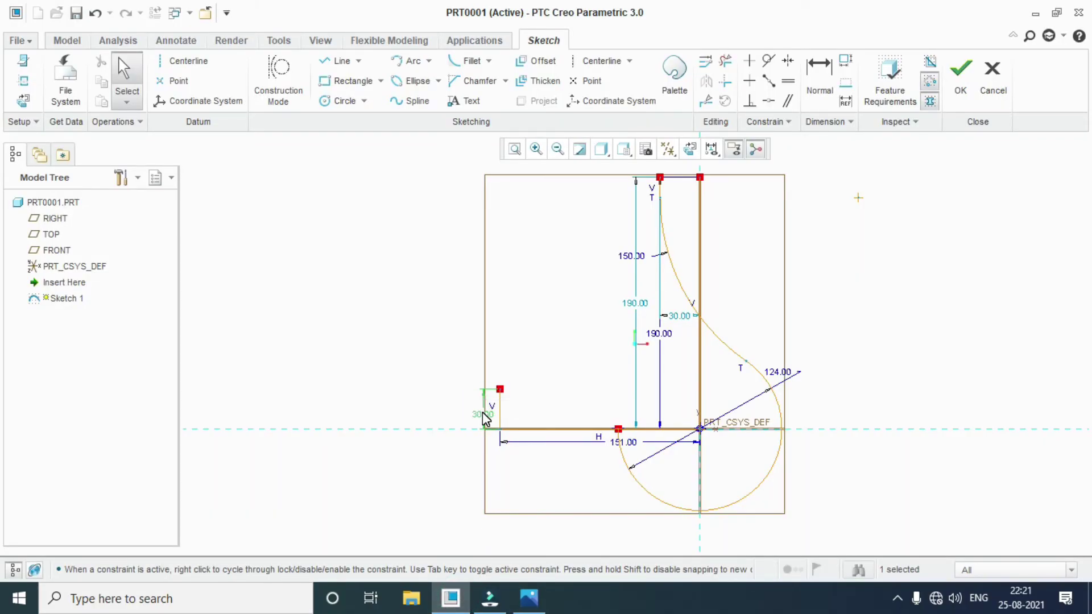
scroll(614, 427, "down", 1)
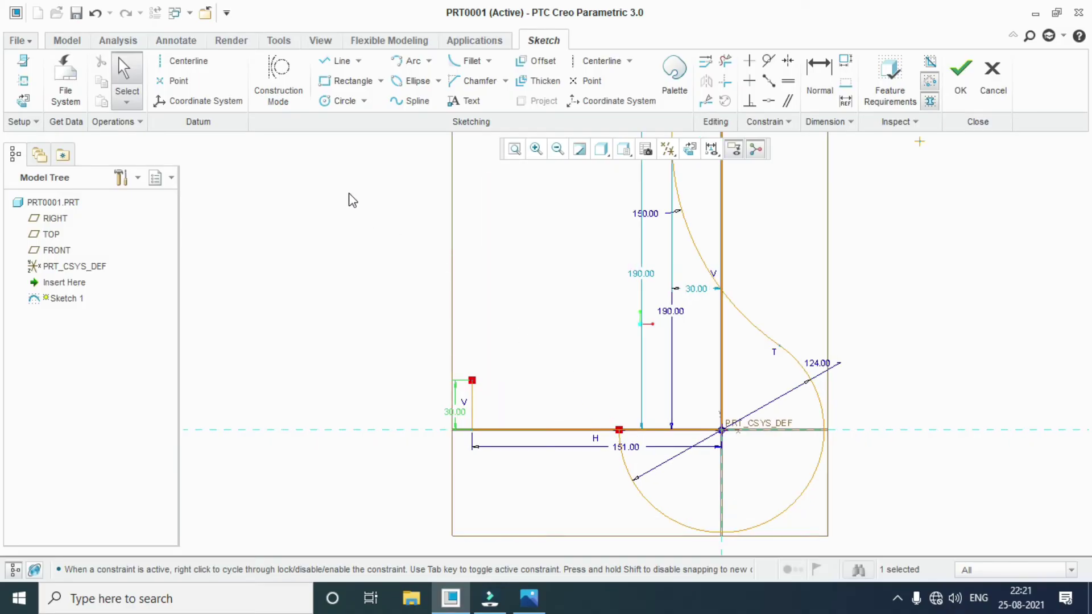
Step: Draw a slanted line from the upright's top back to the horizontal line
left_click(341, 61)
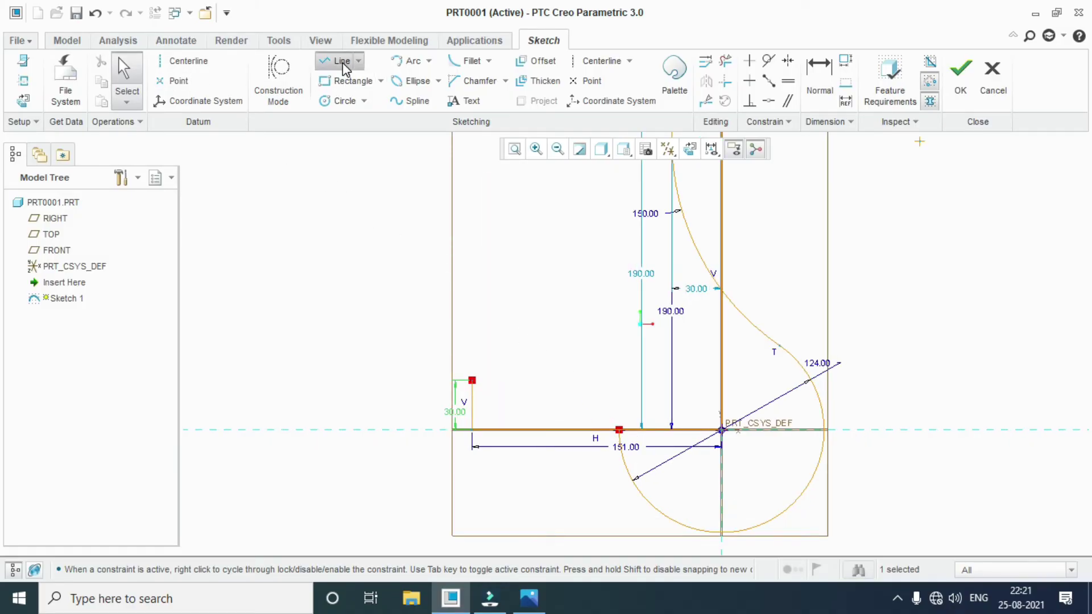
left_click(472, 380)
left_click(618, 429)
Step: Fillet the hook circle and the slanted tip line with a 180 radius arc
middle_click(651, 396)
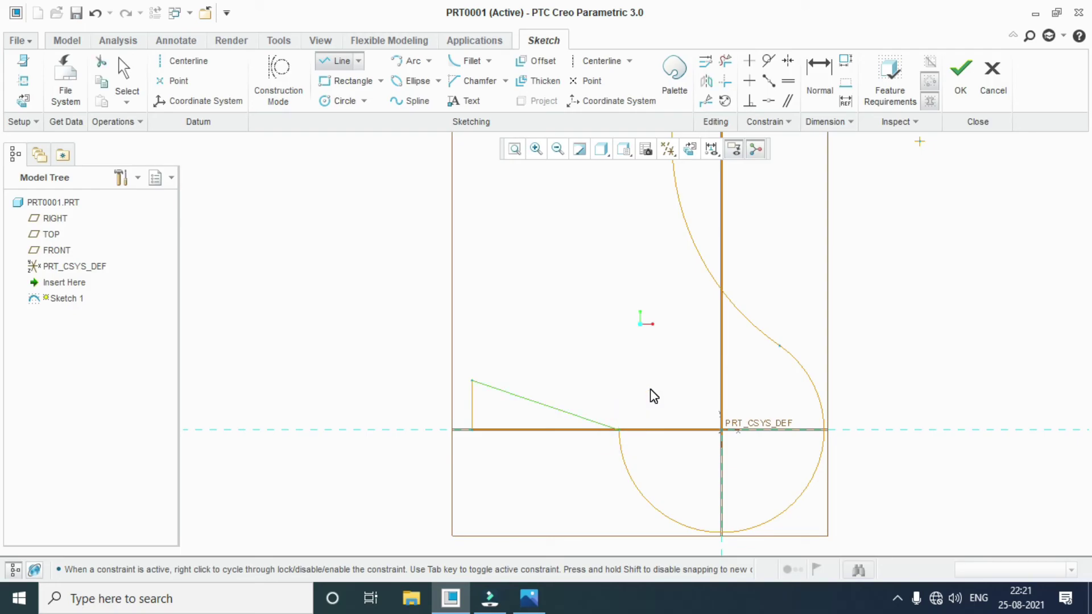
left_click(472, 61)
left_click(621, 449)
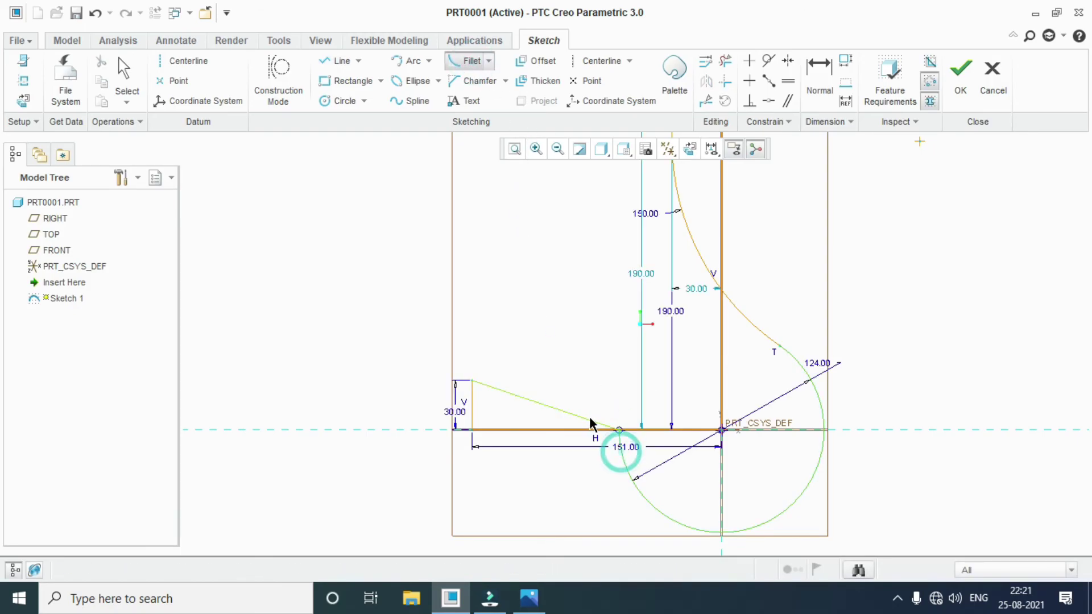
left_click(585, 415)
middle_click(648, 444)
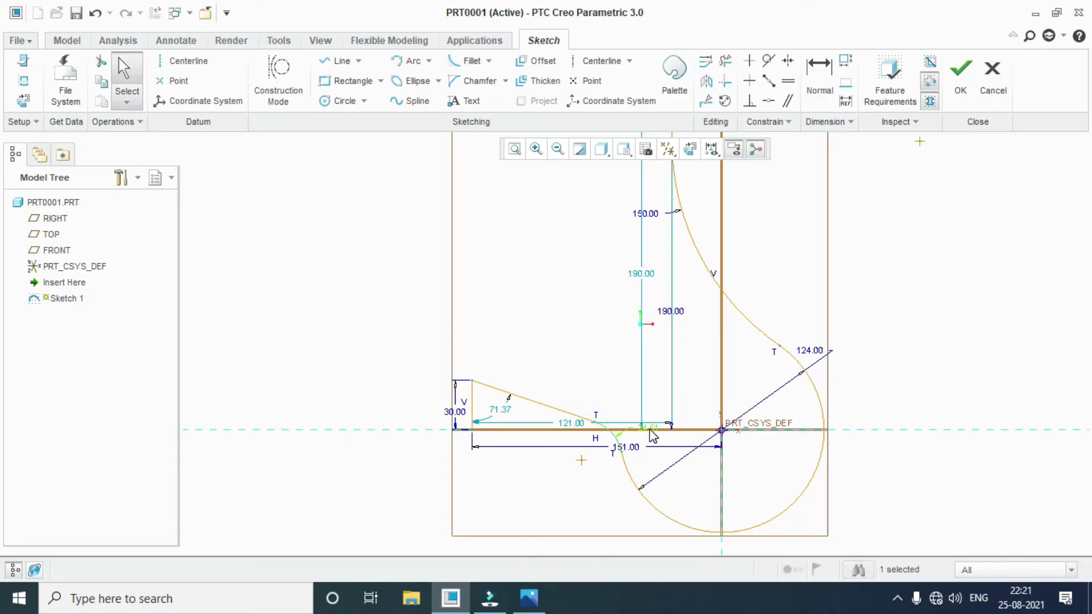
double_click(650, 428)
type("18")
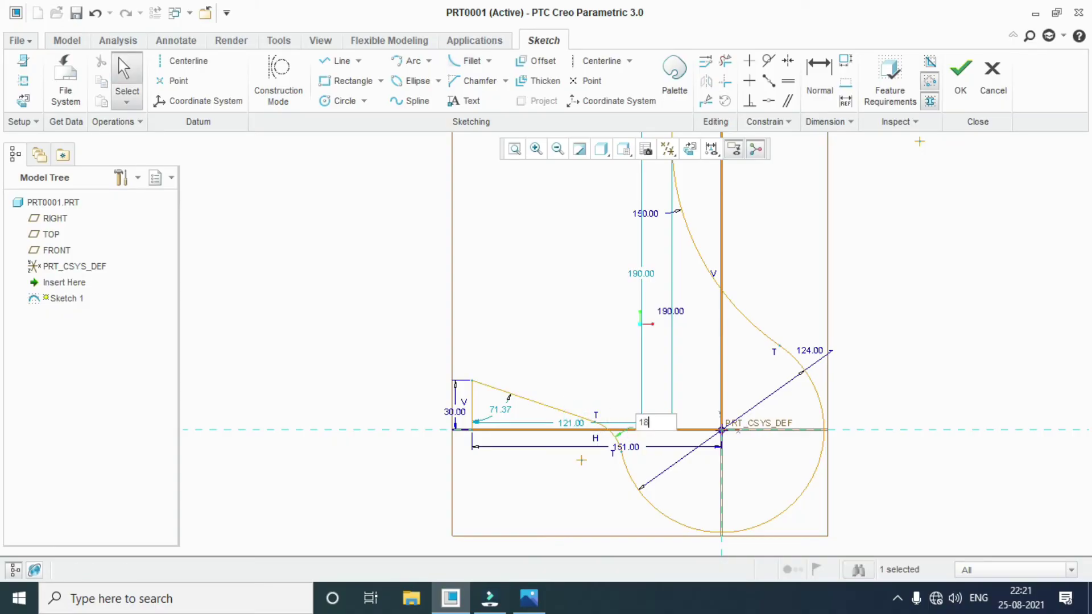
type("0")
key("Return")
left_click(529, 598)
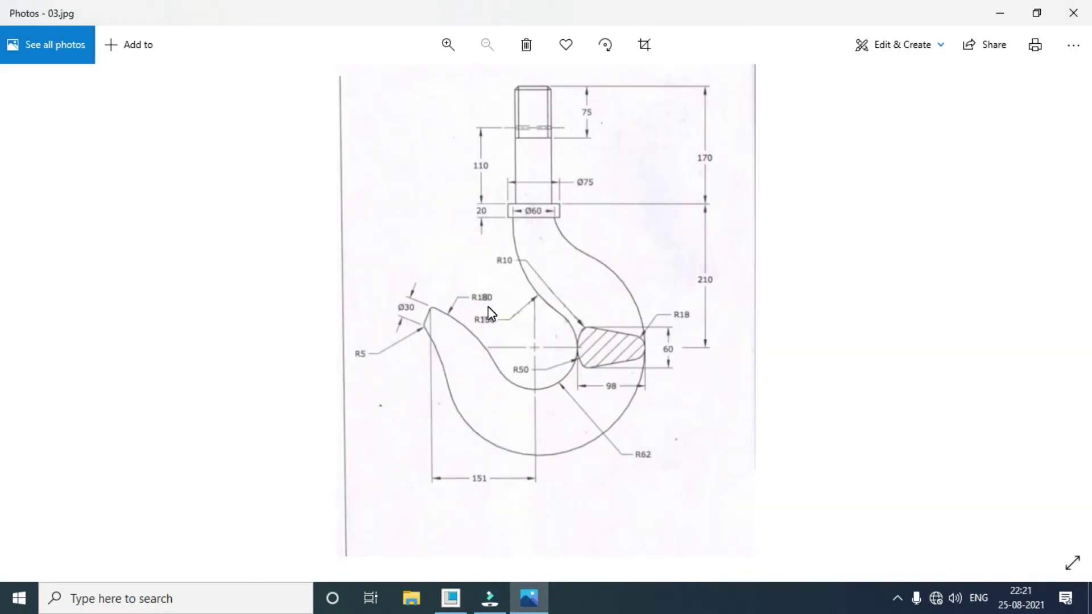
left_click(462, 599)
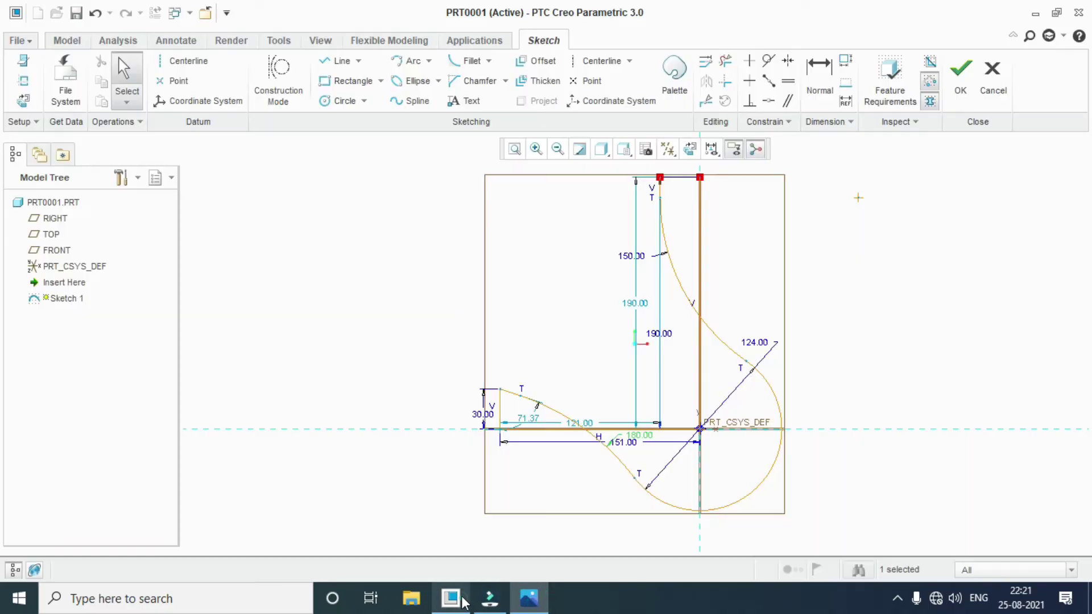
scroll(682, 483, "down", 3)
scroll(614, 454, "up", 1)
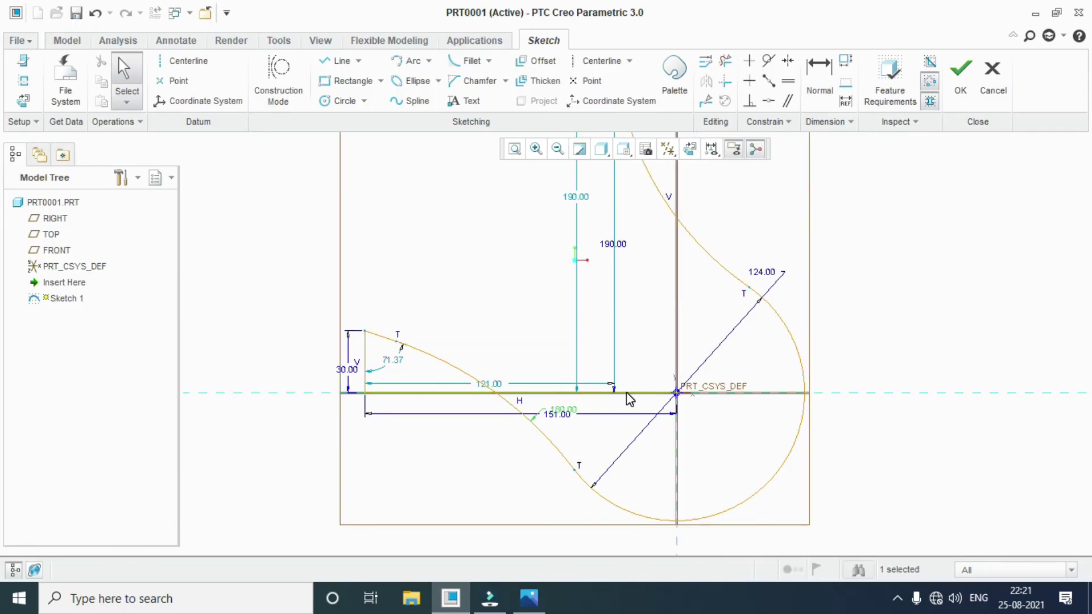
Step: Delete the bottom horizontal and short upright helper lines, then adjust the free tip end
left_click(624, 391)
key("Delete")
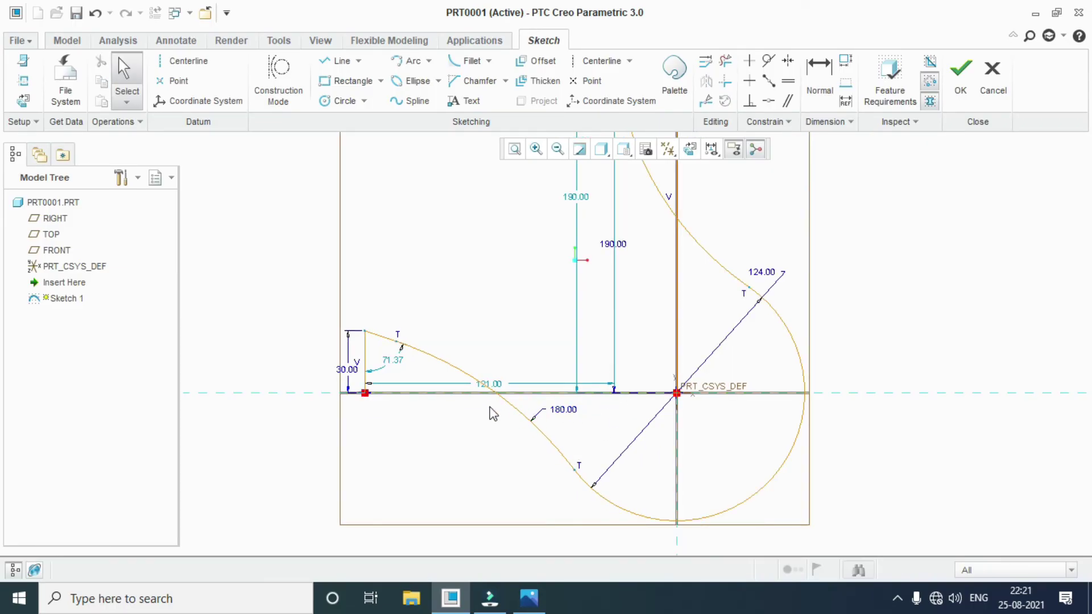
left_click(370, 357)
key("Delete")
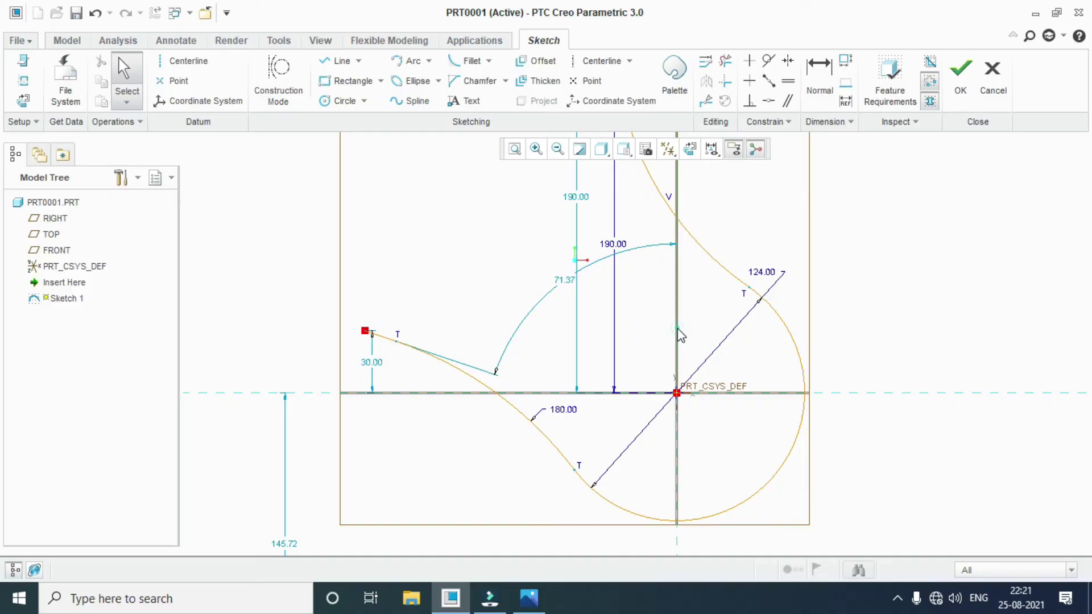
left_click_drag(680, 335, 613, 270)
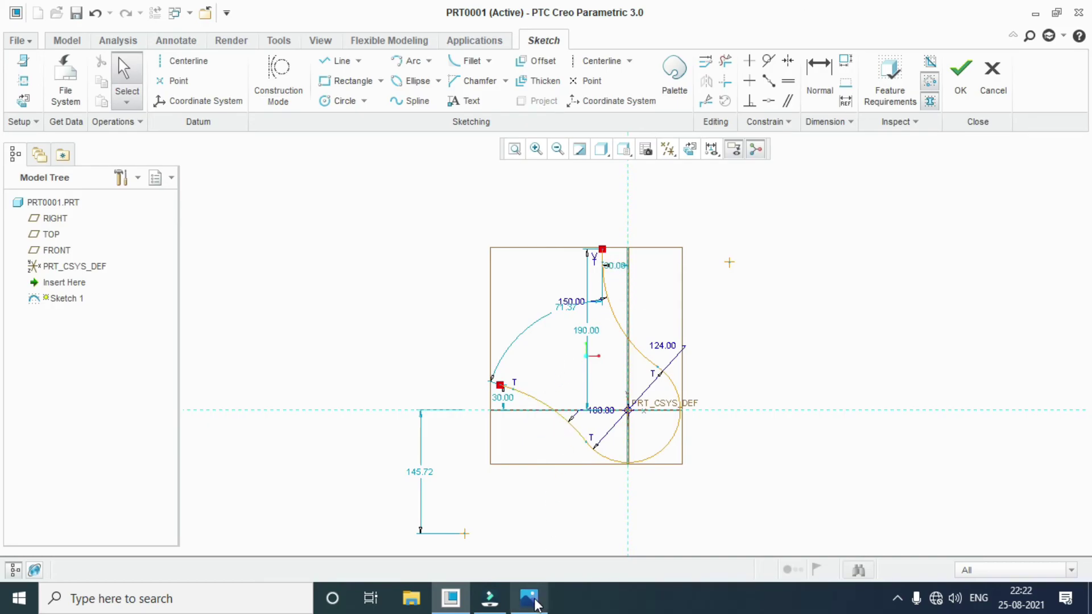
Step: Compare the hook outline with the reference drawing and complete Sketch 1
left_click(529, 597)
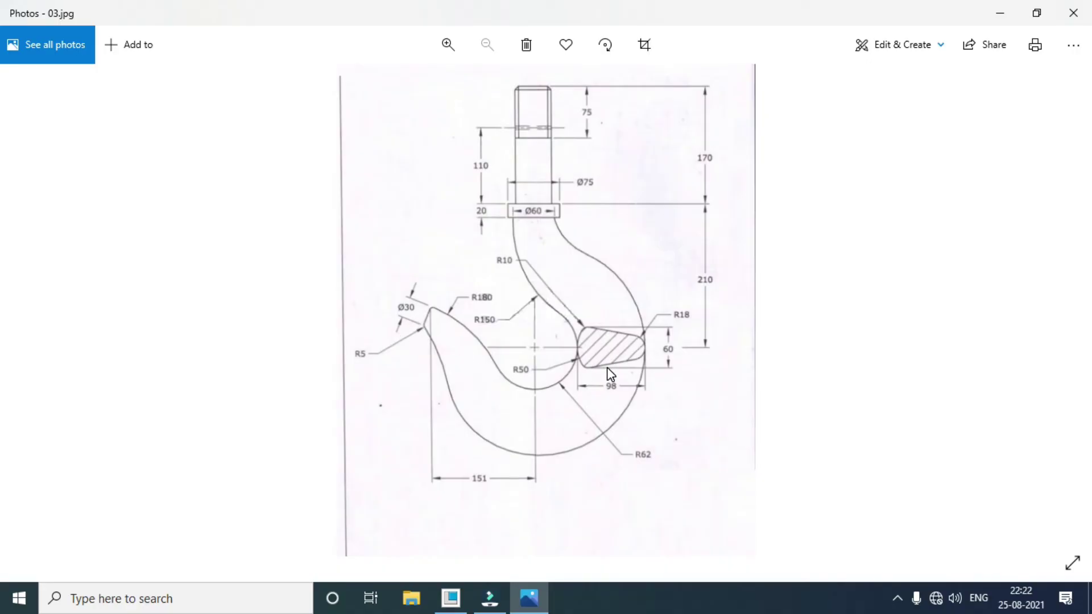
left_click(451, 598)
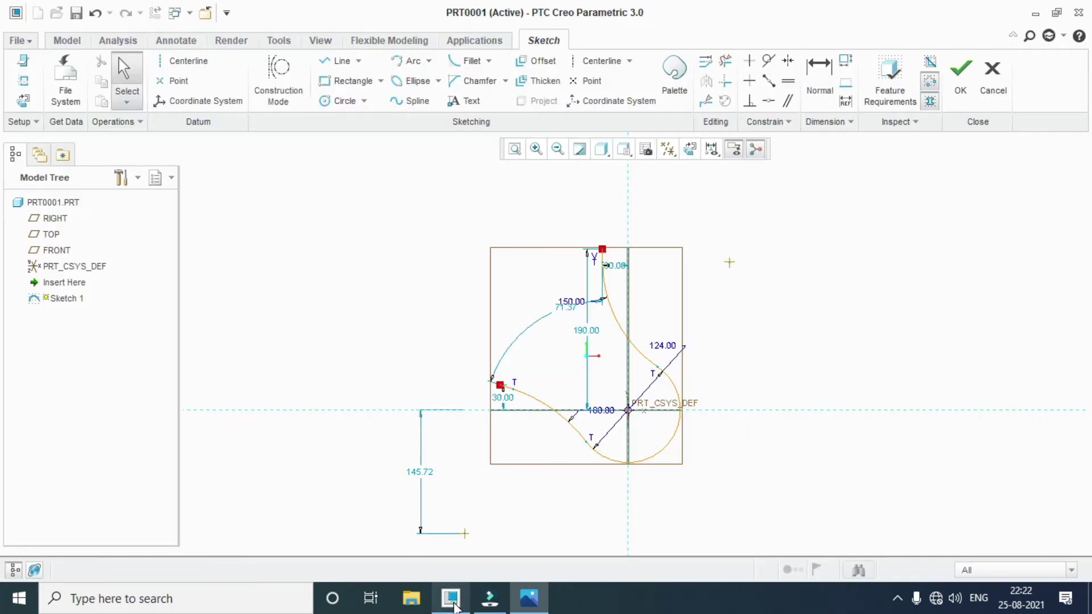
left_click(185, 83)
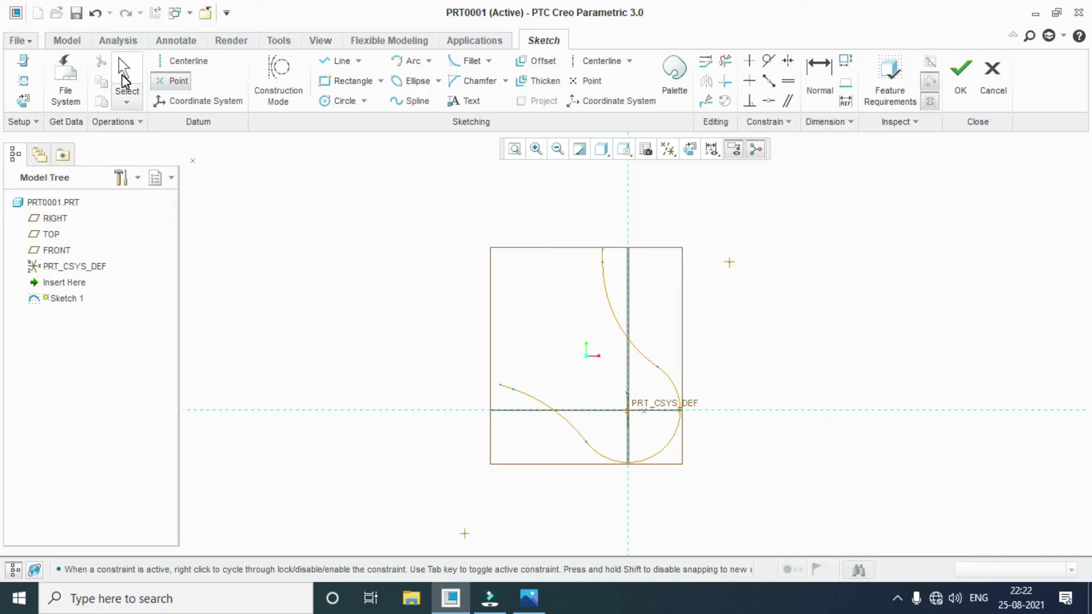
left_click(125, 74)
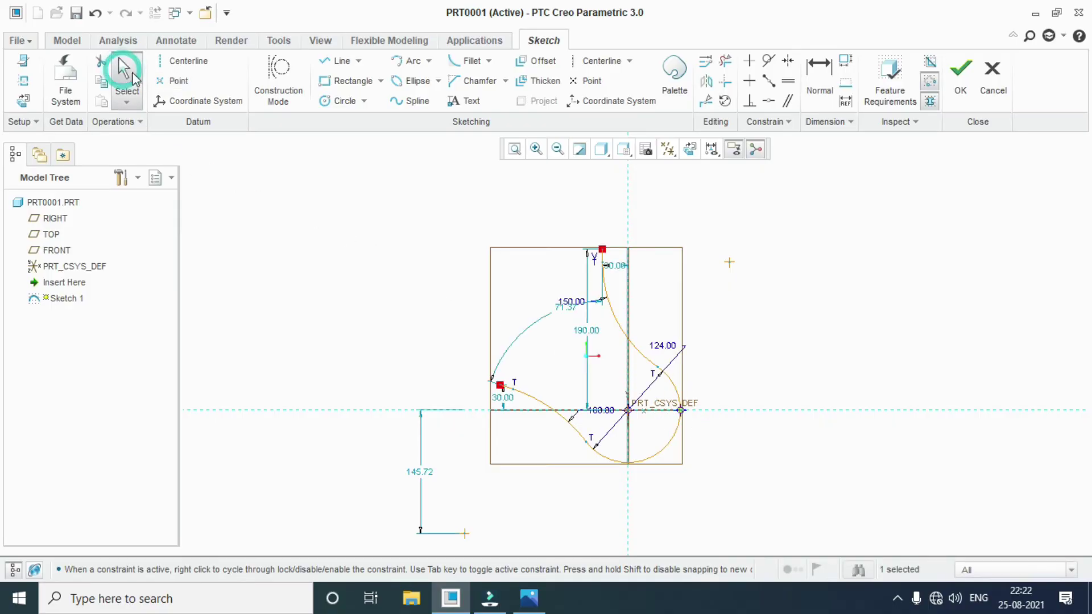
left_click(953, 89)
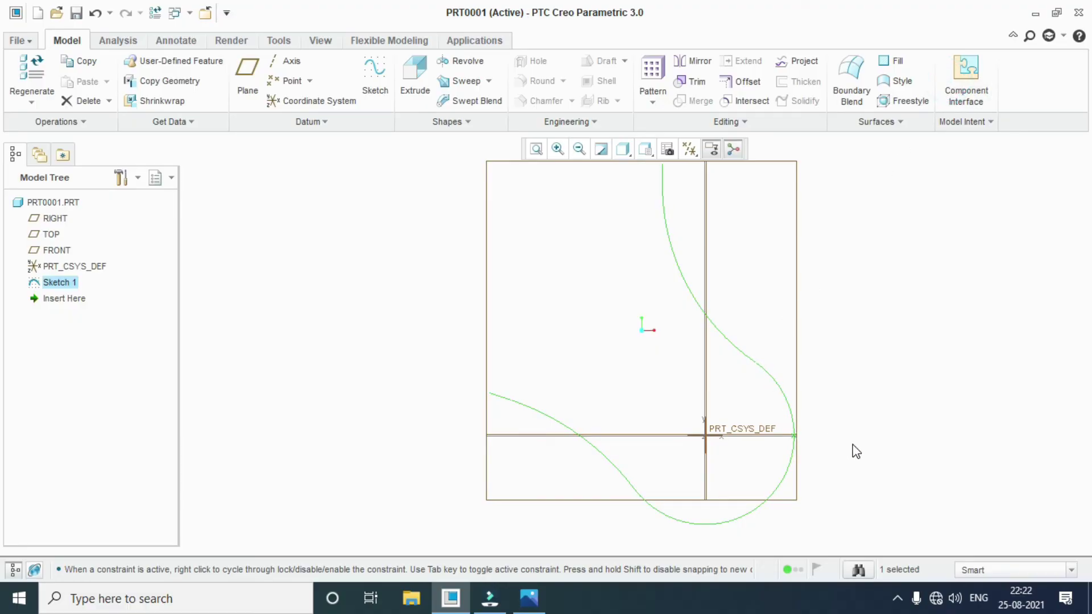
Step: Start a Swept Blend along Sketch 1, moving the trajectory start to its top end
mouse_move(834, 460)
middle_mouse_down()
mouse_move(795, 457)
mouse_move(819, 403)
middle_mouse_up()
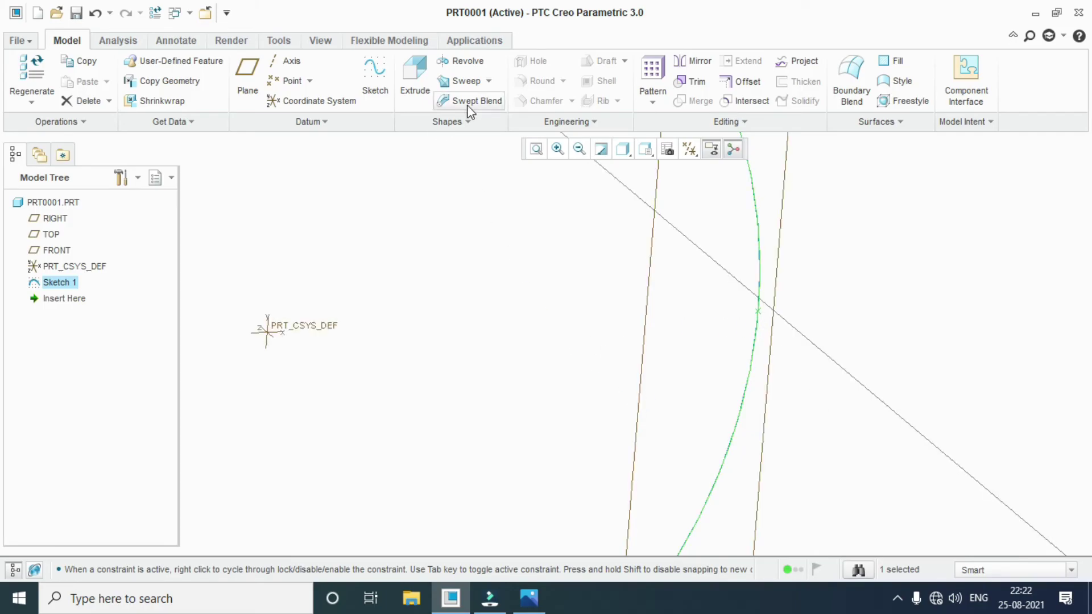
left_click(535, 150)
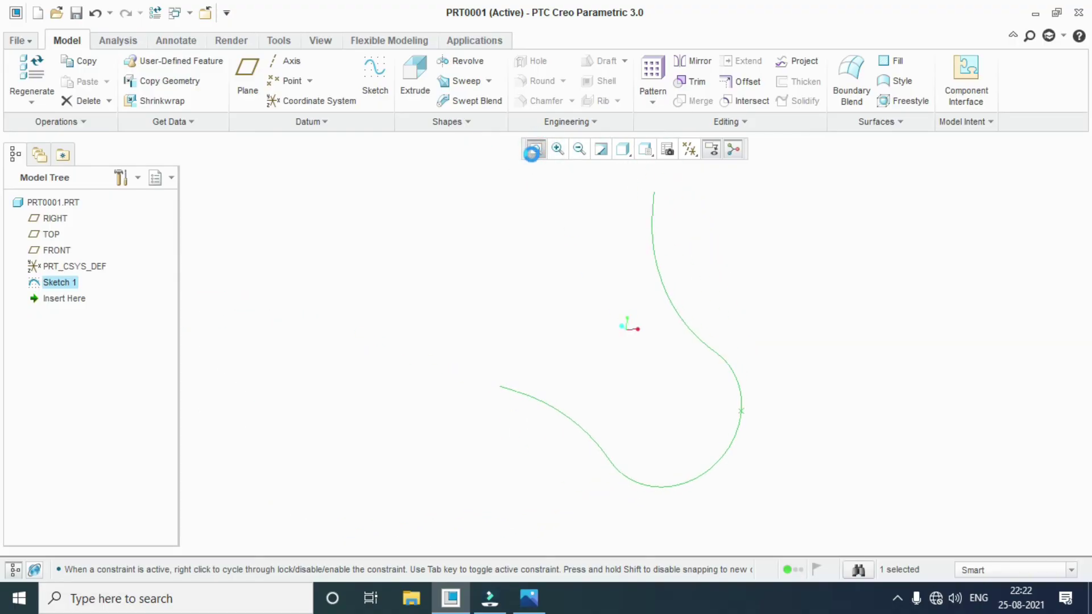
left_click(482, 106)
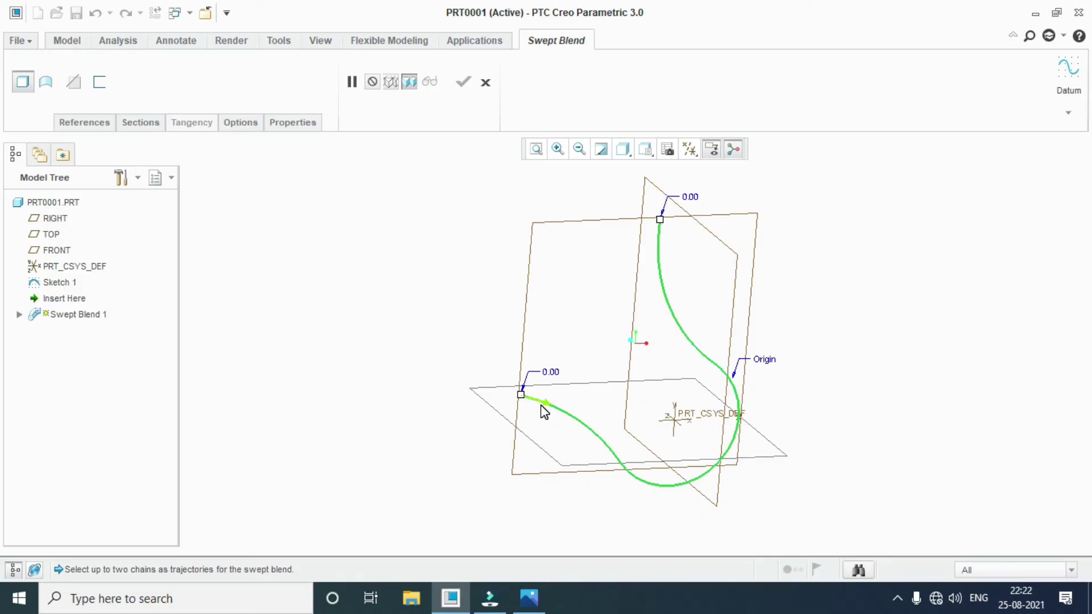
left_click(547, 402)
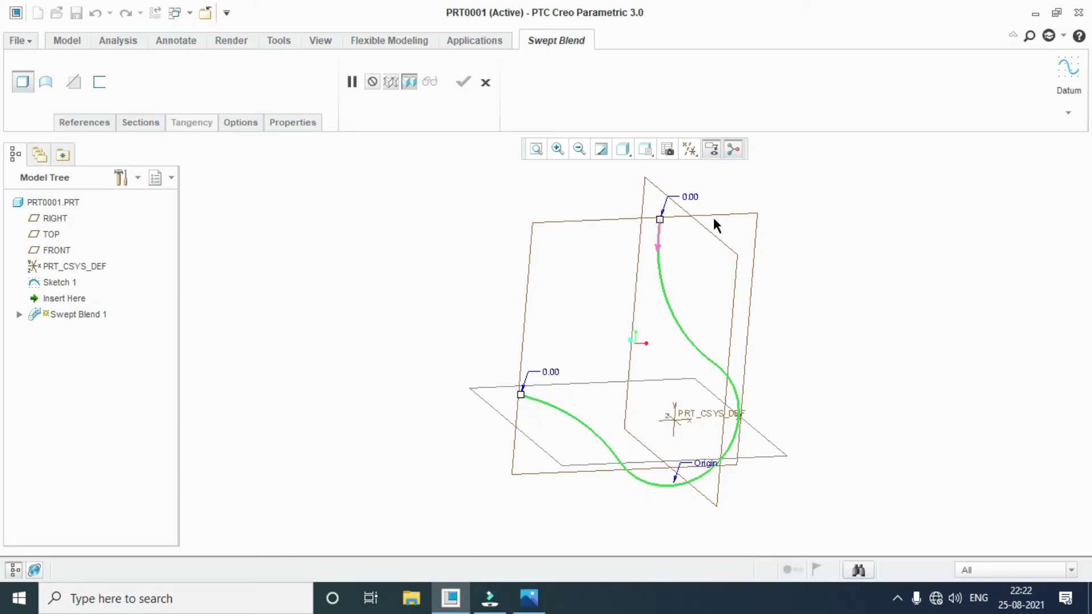
Step: Sketch Section 1 as a 60-diameter circle at the trajectory start
left_click(142, 124)
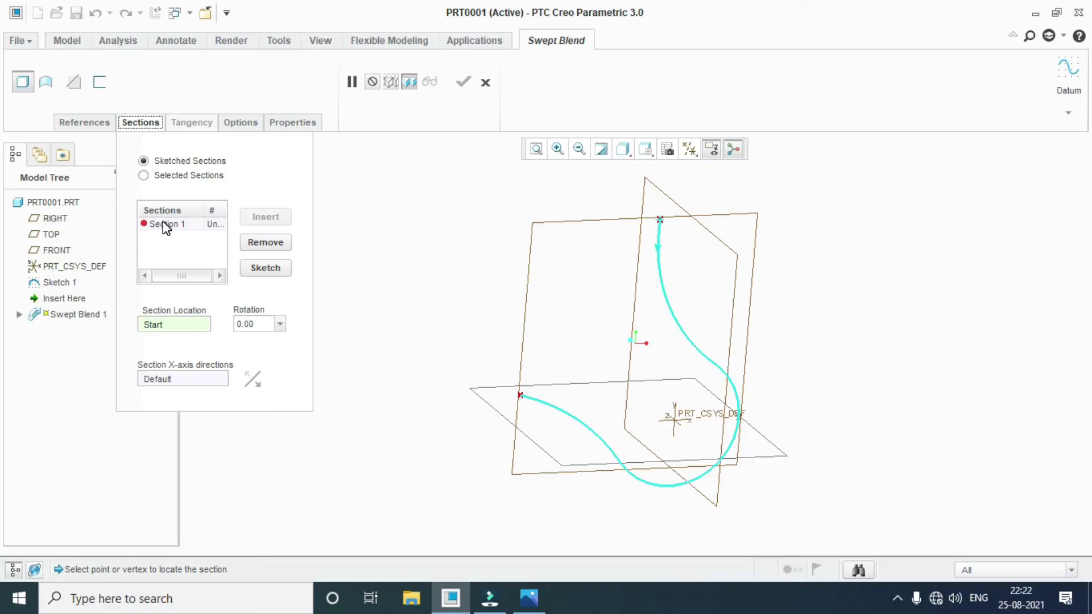
left_click(265, 268)
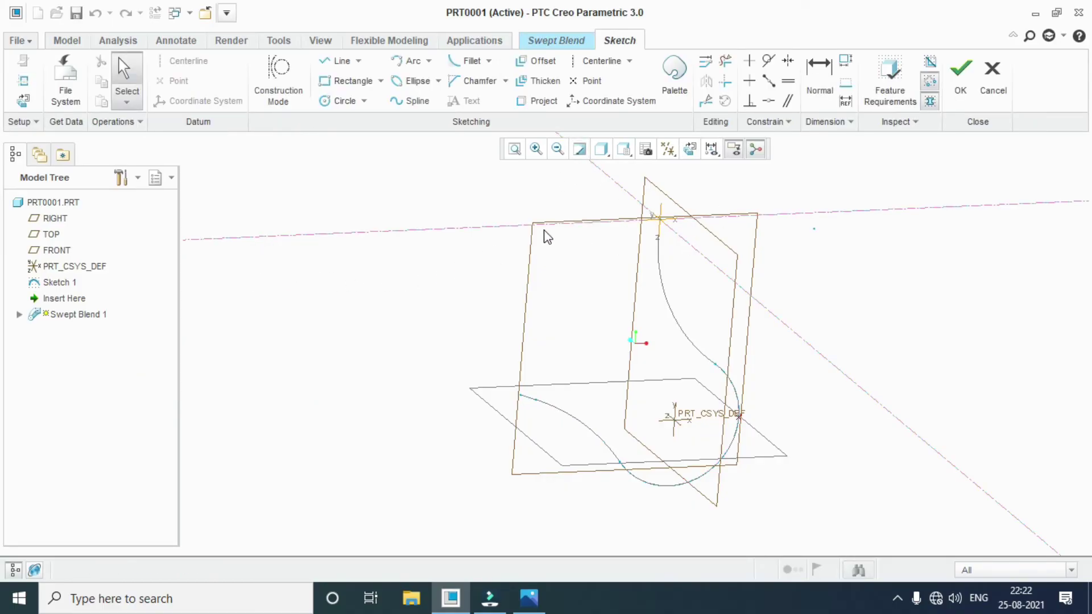
left_click(688, 149)
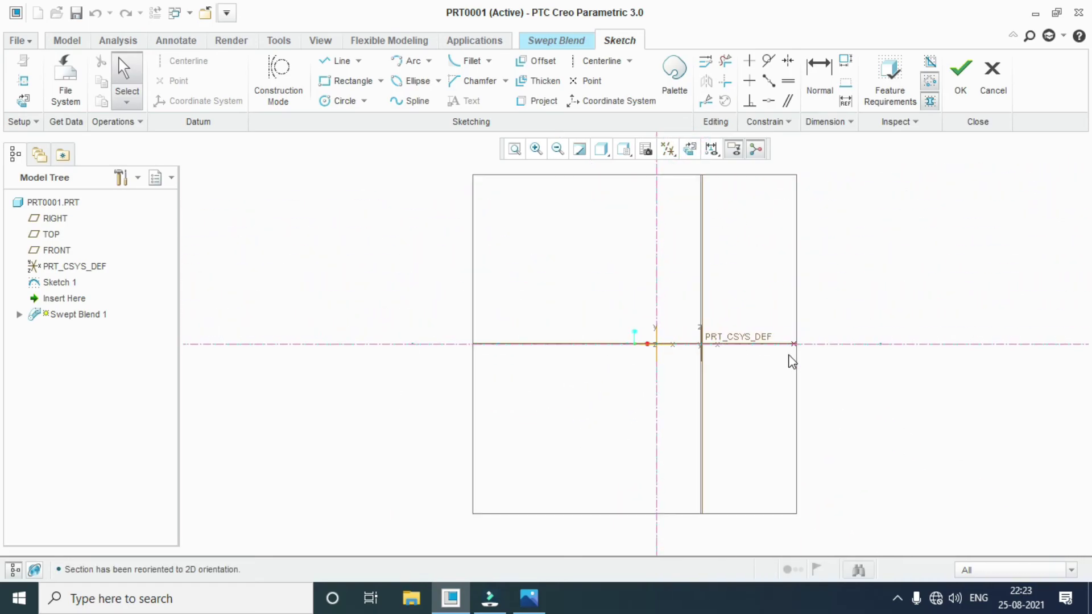
scroll(812, 377, "down", 2)
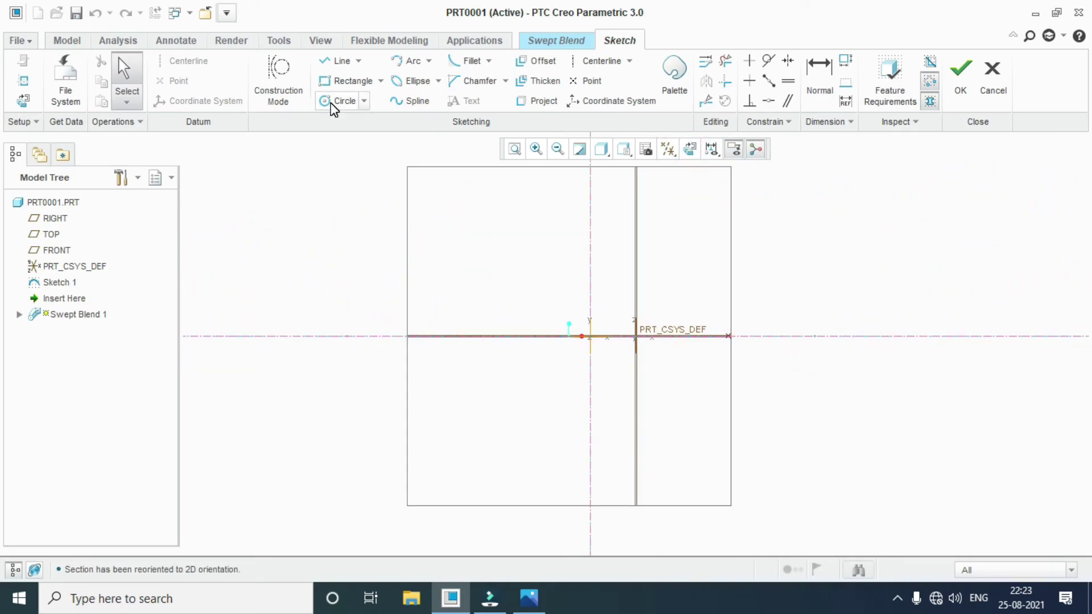
left_click(529, 598)
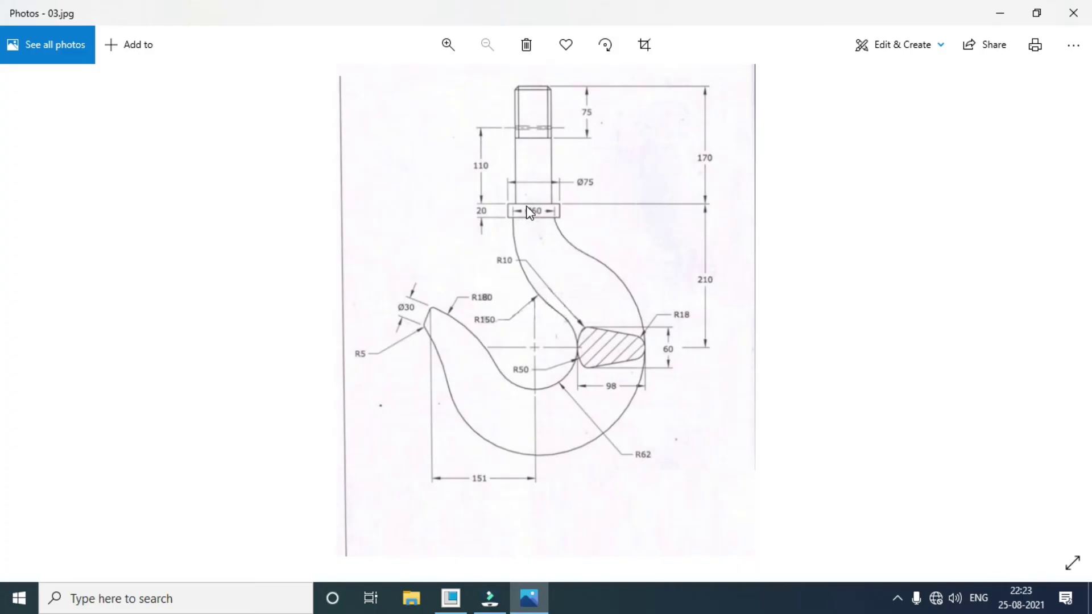
left_click(467, 597)
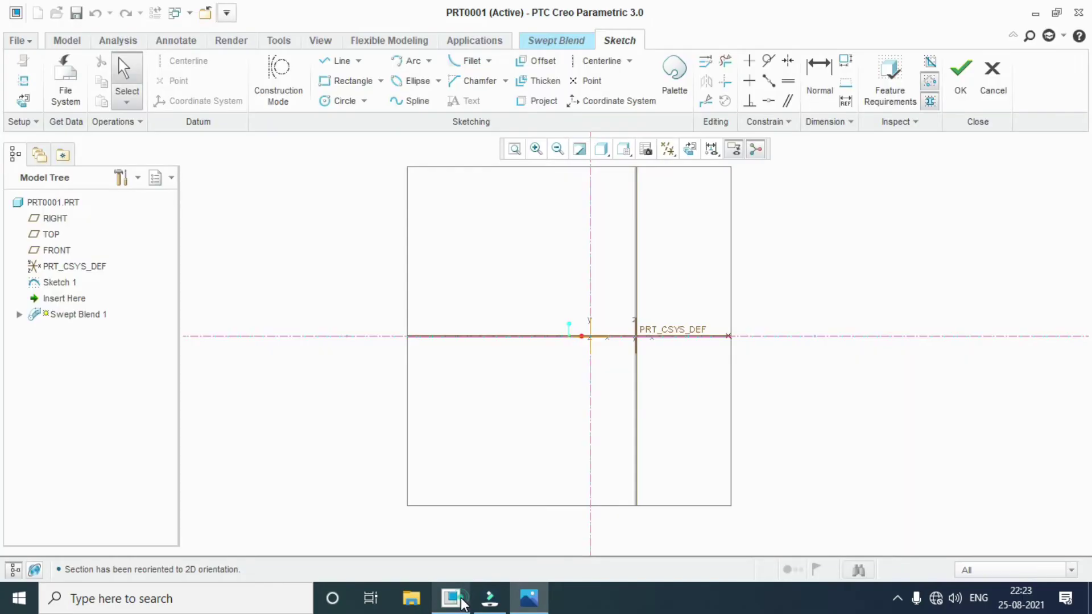
left_click(336, 101)
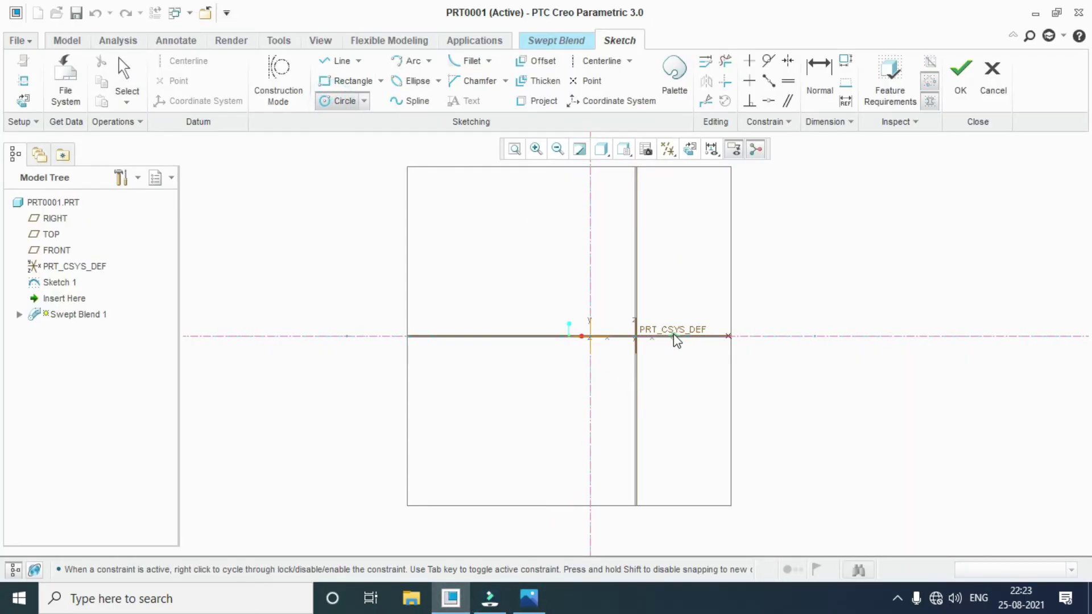
left_click(681, 336)
left_click(590, 336)
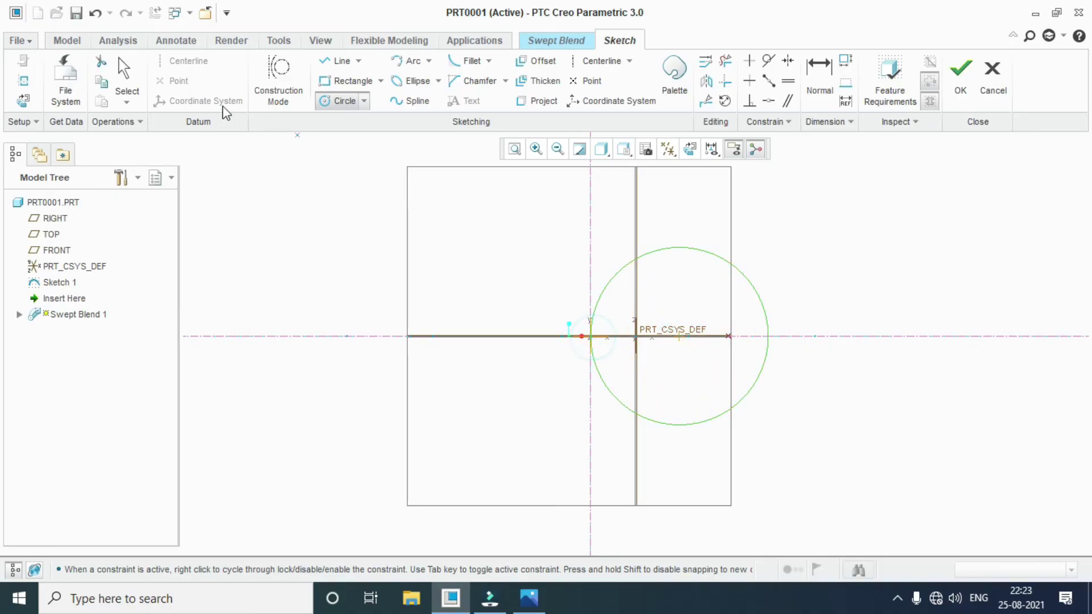
left_click(126, 71)
double_click(563, 250)
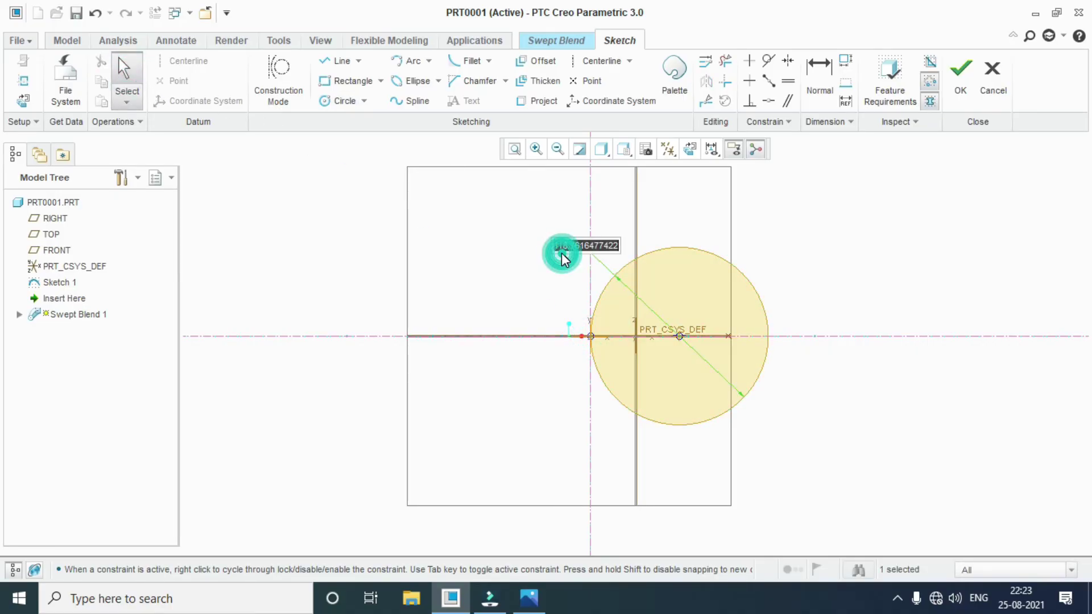
type("60")
key("Return")
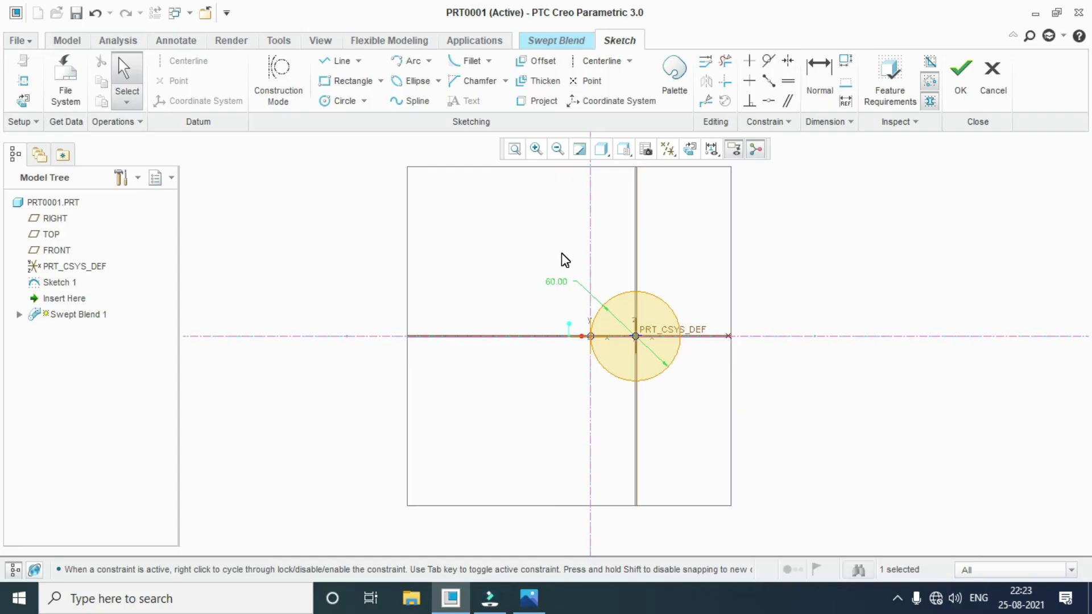
Step: Divide the section circle into six segments and finish the section sketch
scroll(702, 318, "down", 3)
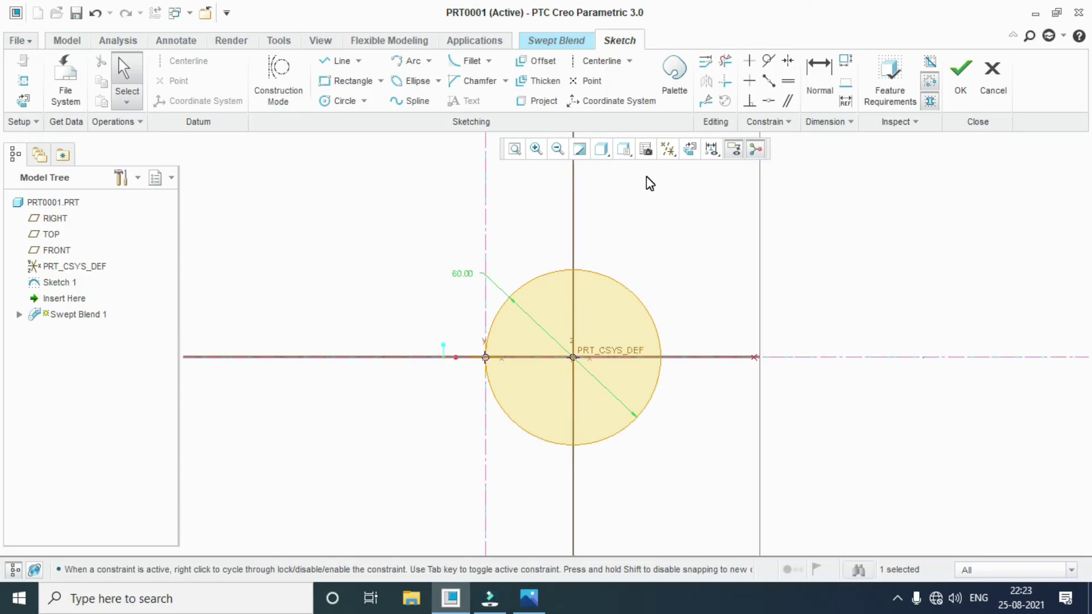
left_click(707, 102)
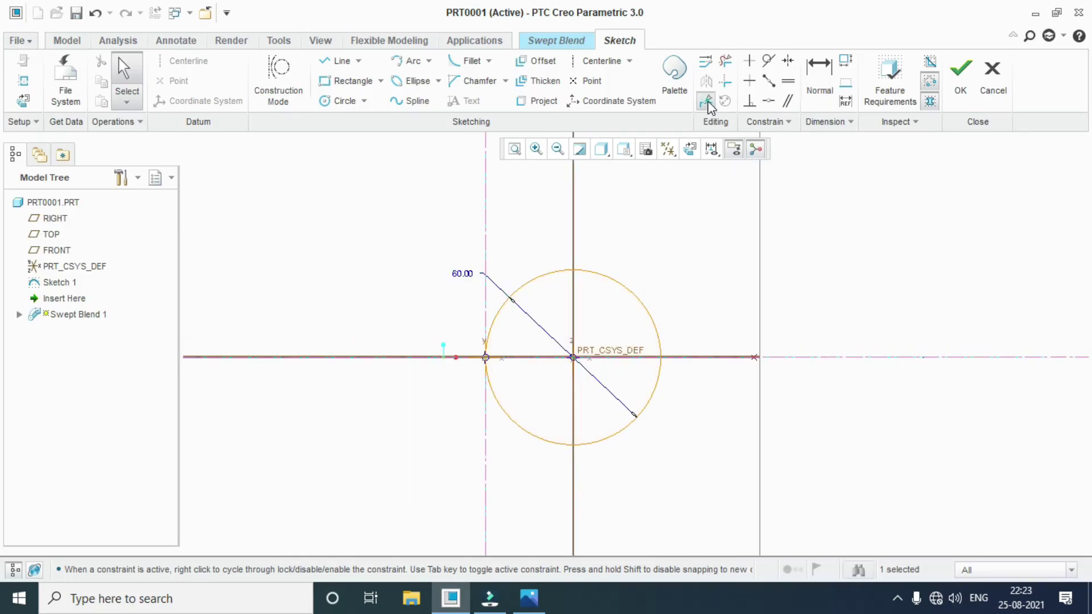
left_click(505, 306)
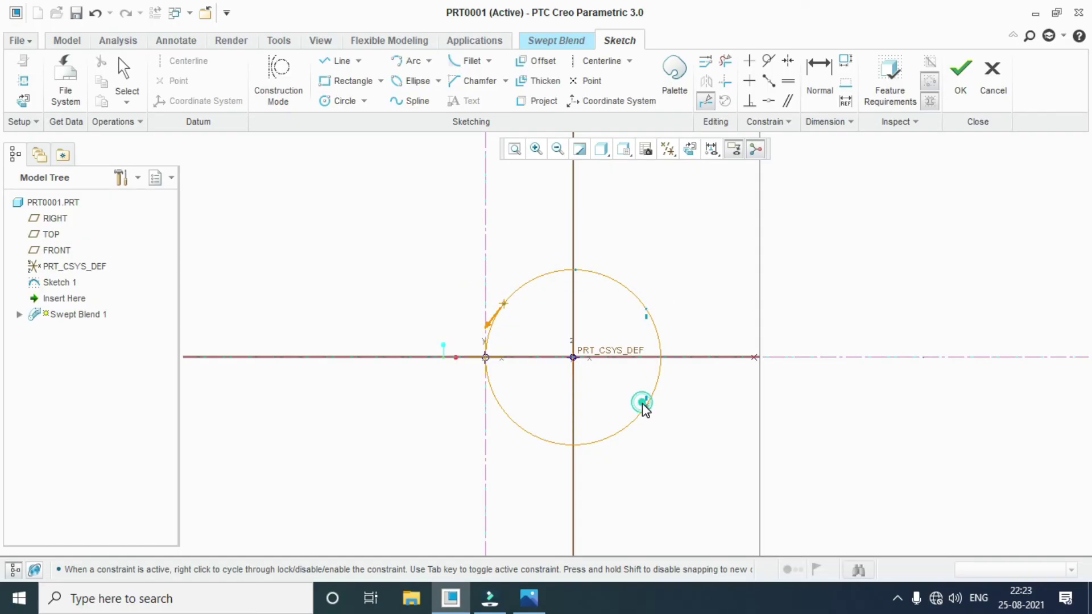
left_click(571, 446)
left_click(497, 400)
left_click(959, 79)
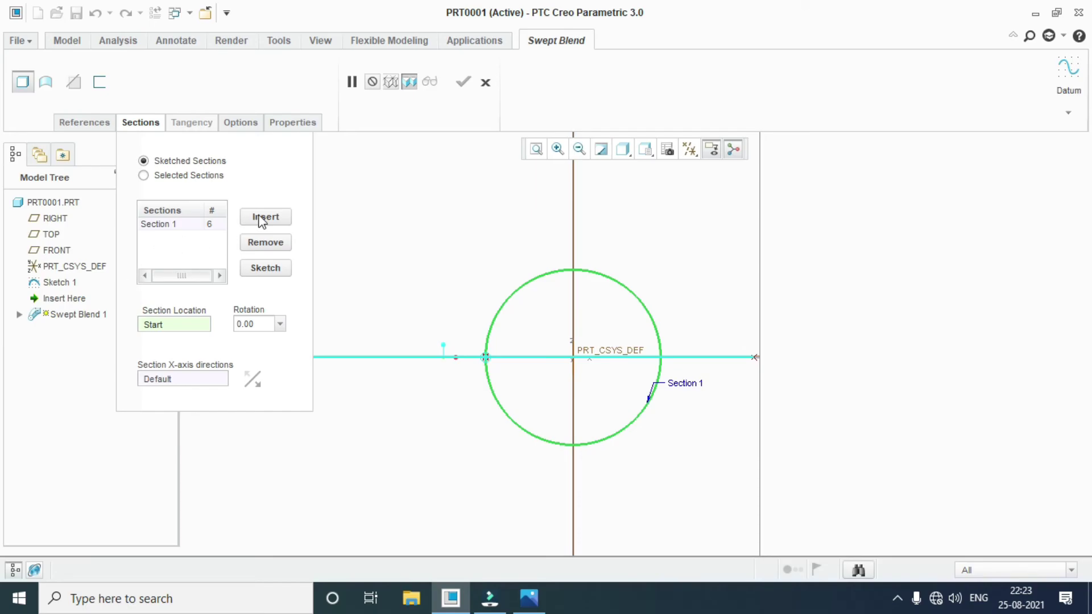
Step: Insert a second blend section, discarding an accidental sketch started for it
left_click(265, 217)
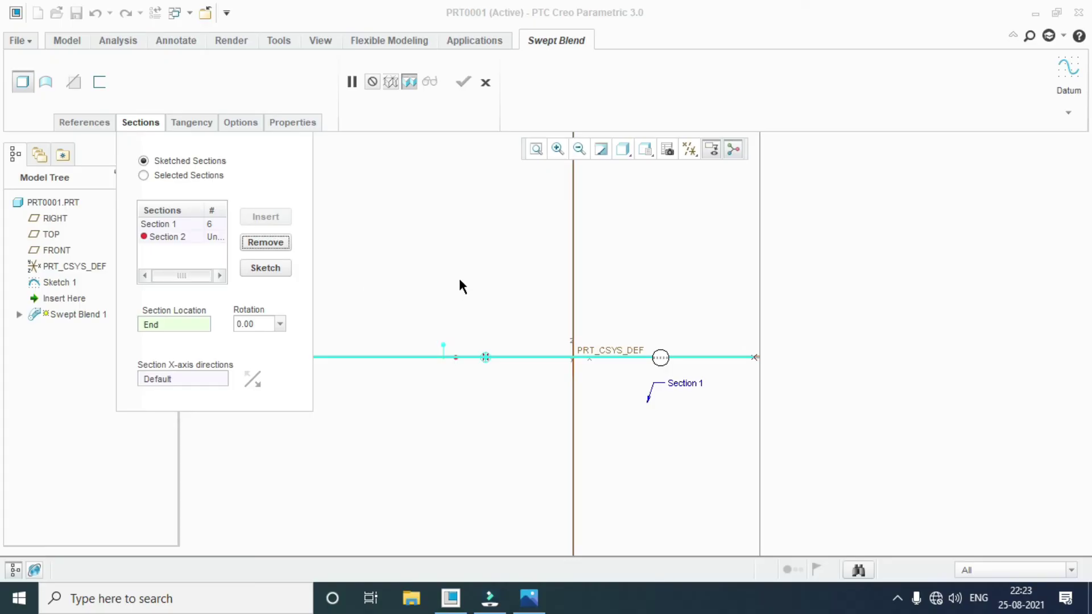
left_click(273, 272)
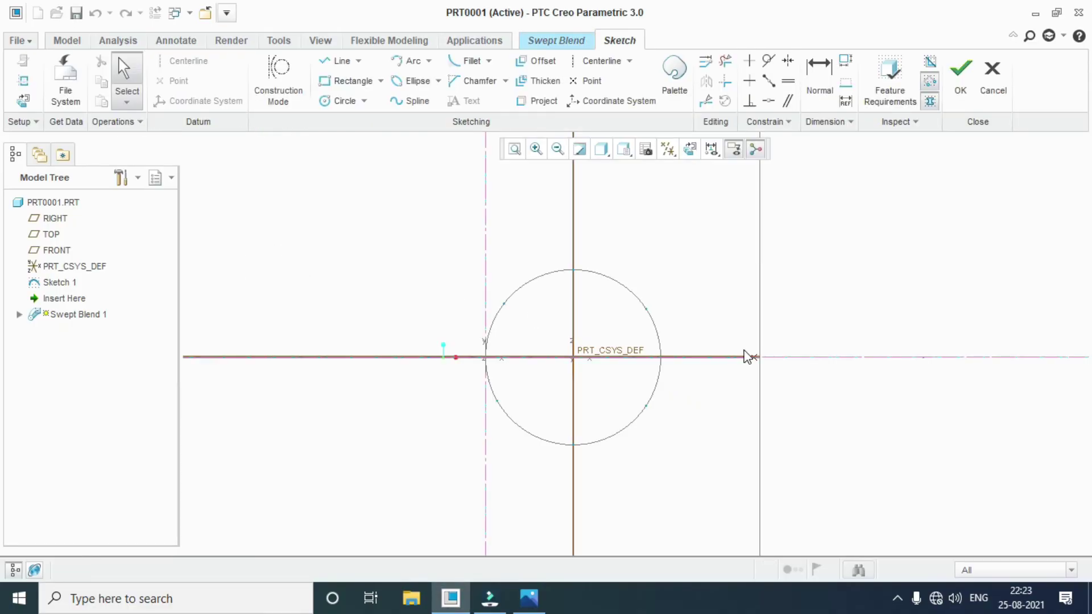
mouse_move(755, 292)
middle_mouse_down()
mouse_move(570, 319)
mouse_move(633, 307)
mouse_move(651, 229)
mouse_move(615, 239)
mouse_move(648, 180)
middle_mouse_up()
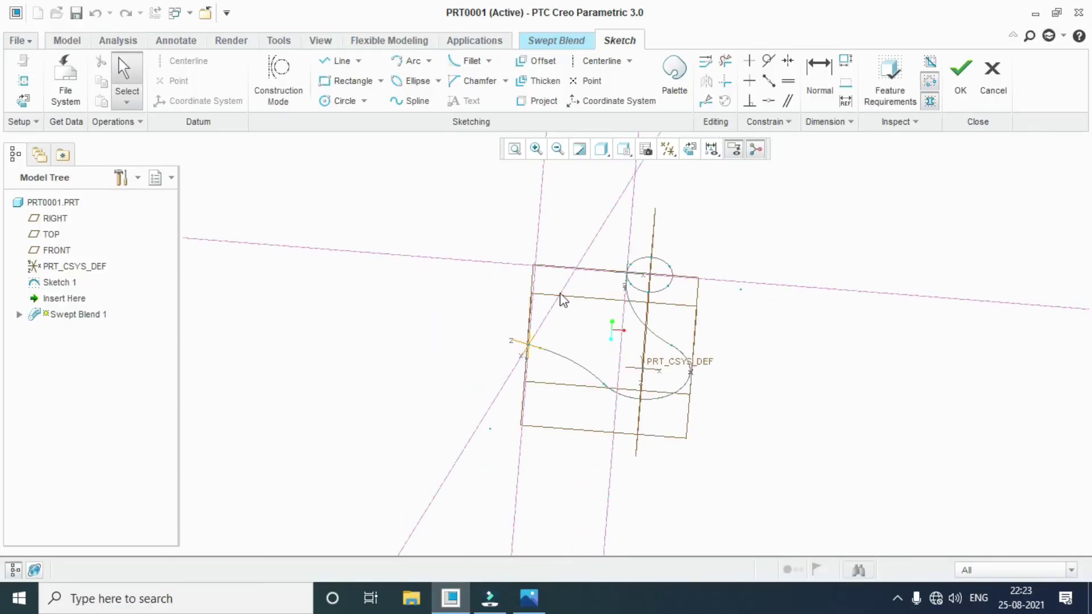
left_click(990, 89)
left_click(592, 324)
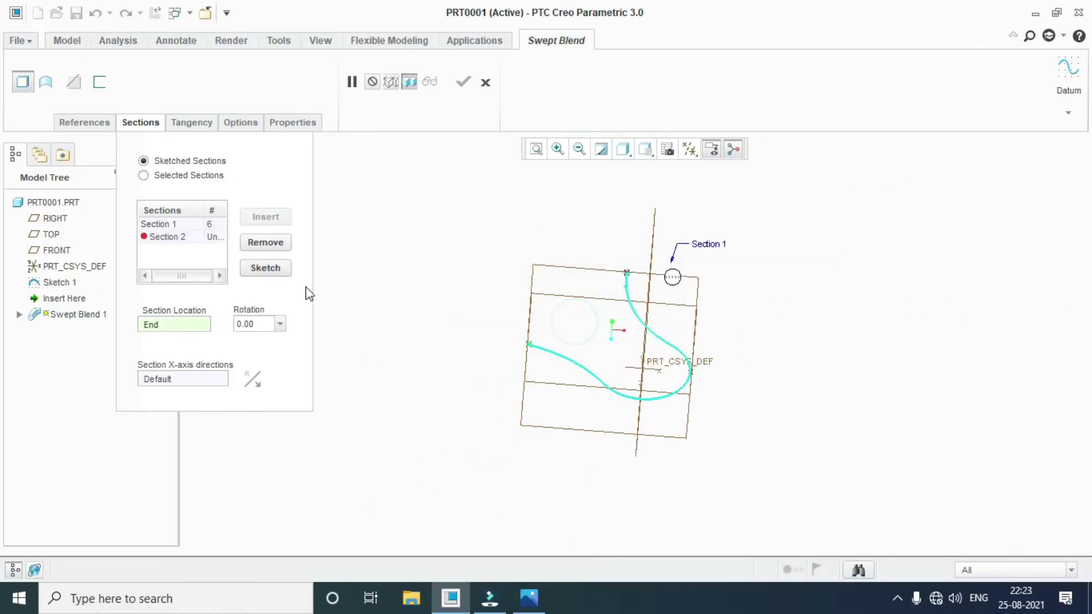
Step: Set Section 2's location to point PNT0 on the trajectory sketch
left_click(216, 237)
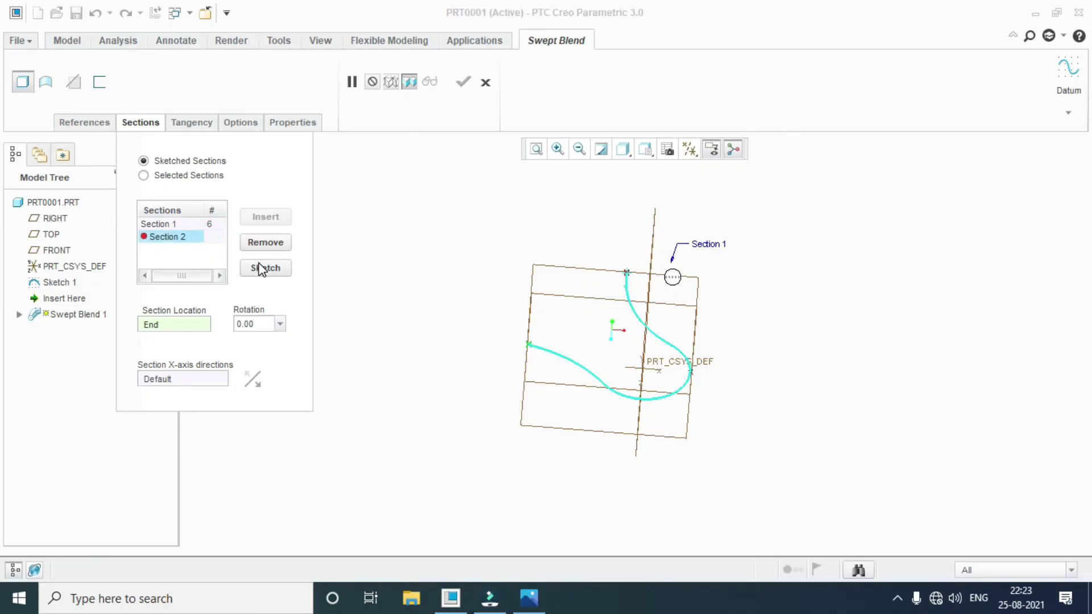
scroll(709, 381, "up", 2)
scroll(662, 361, "up", 5)
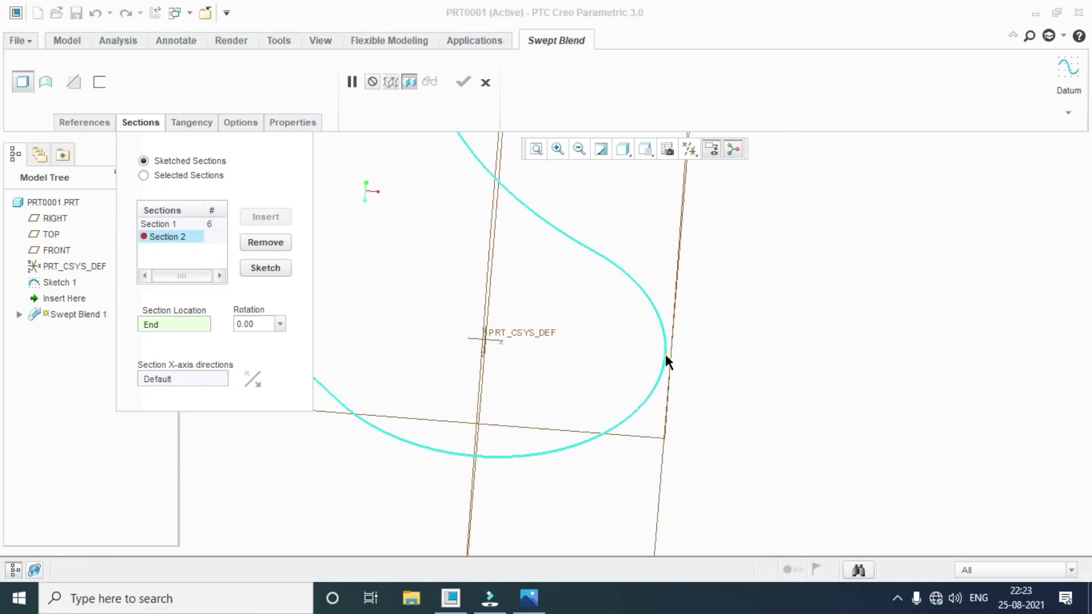
left_click(665, 356)
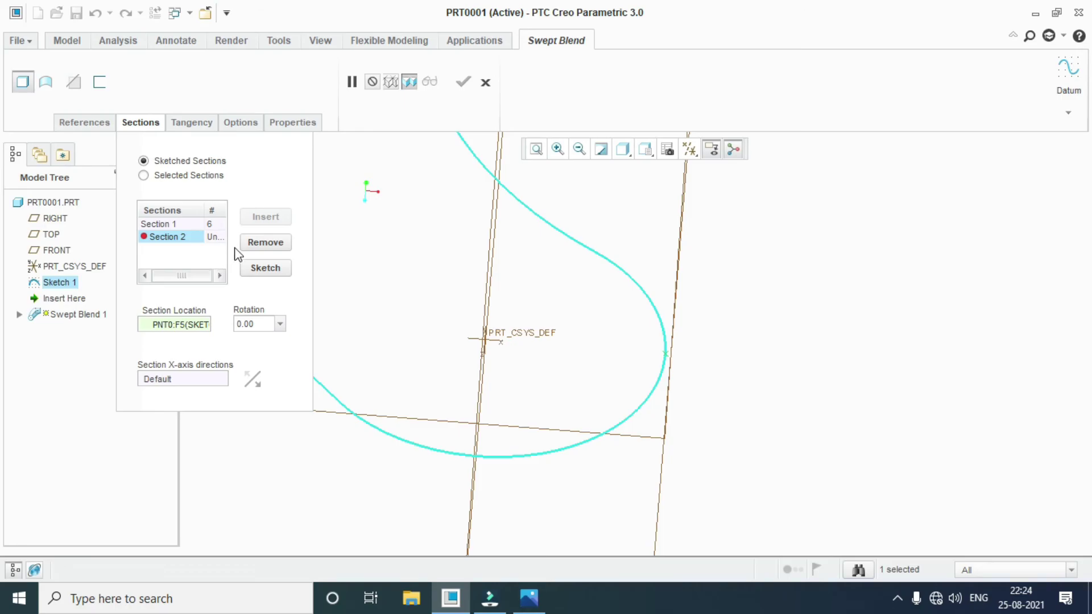
Step: Open the Section 2 sketch flat-on and check the hook drawing's dimensions
left_click(266, 271)
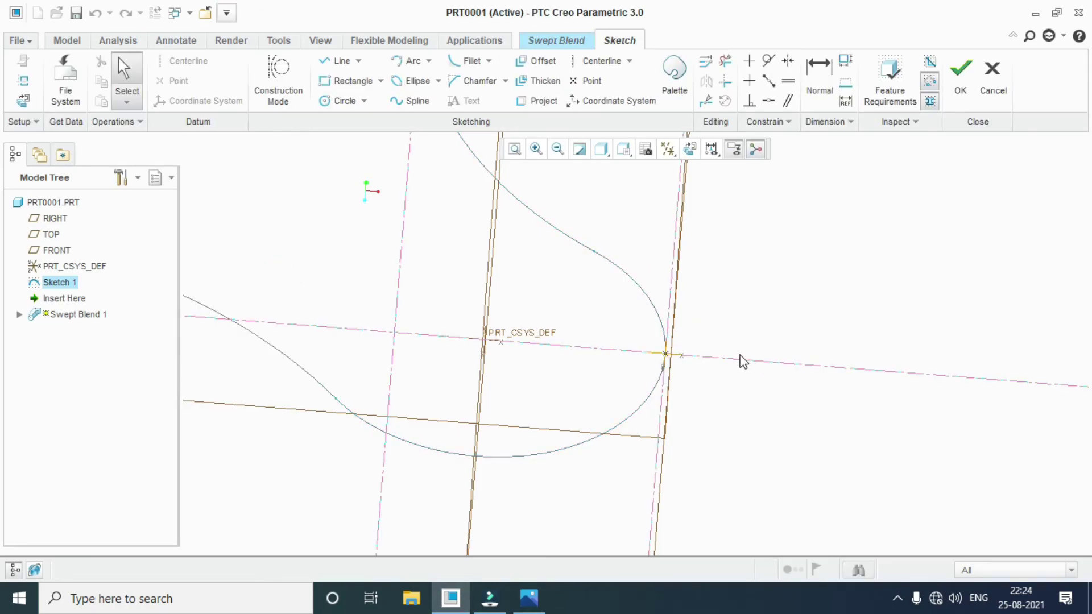
left_click(690, 149)
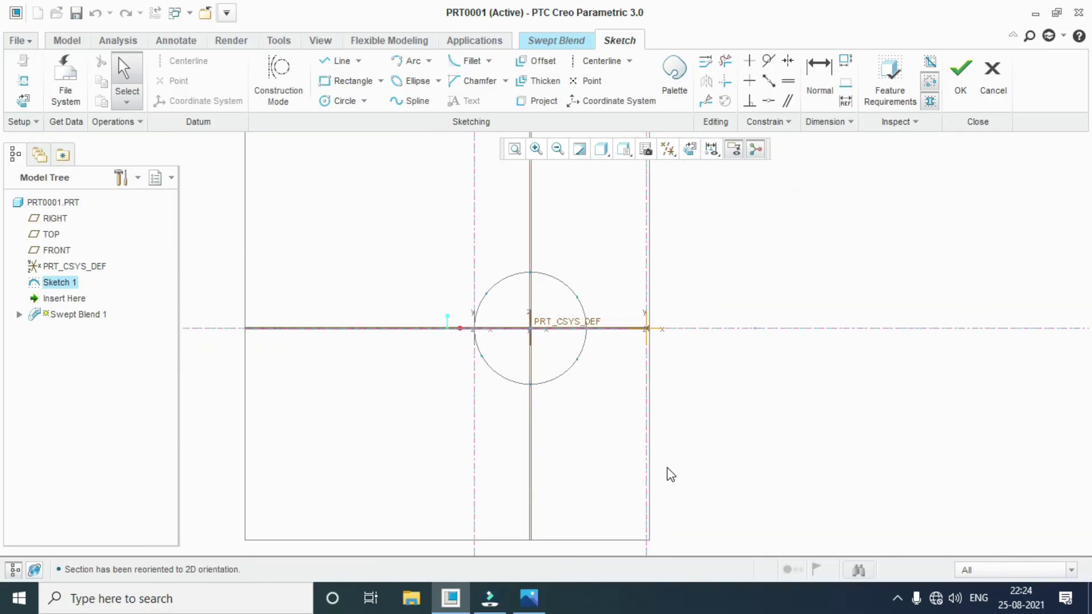
left_click(529, 597)
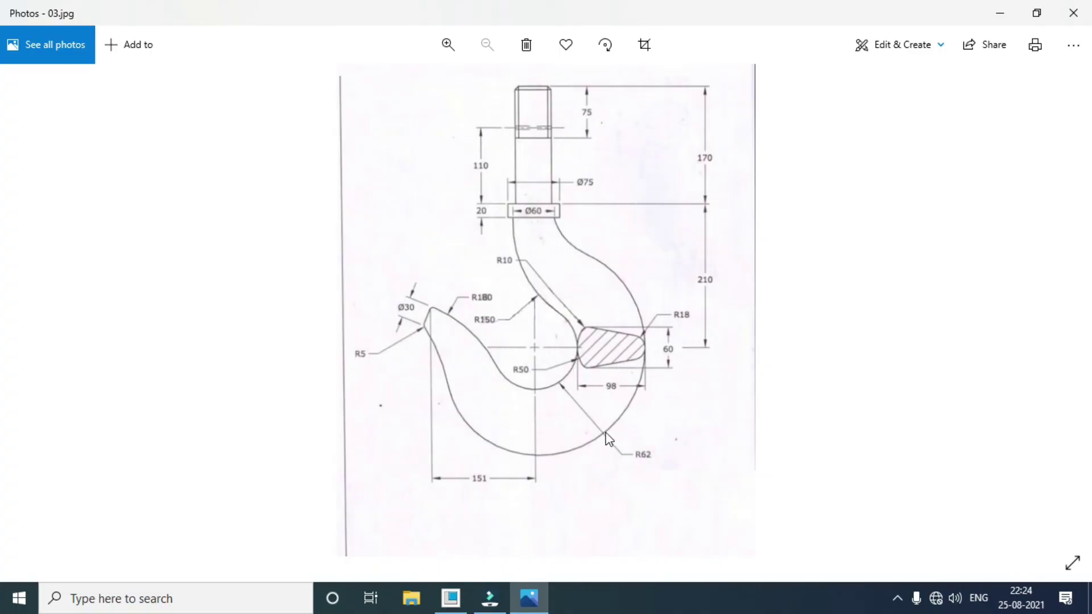
left_click(536, 591)
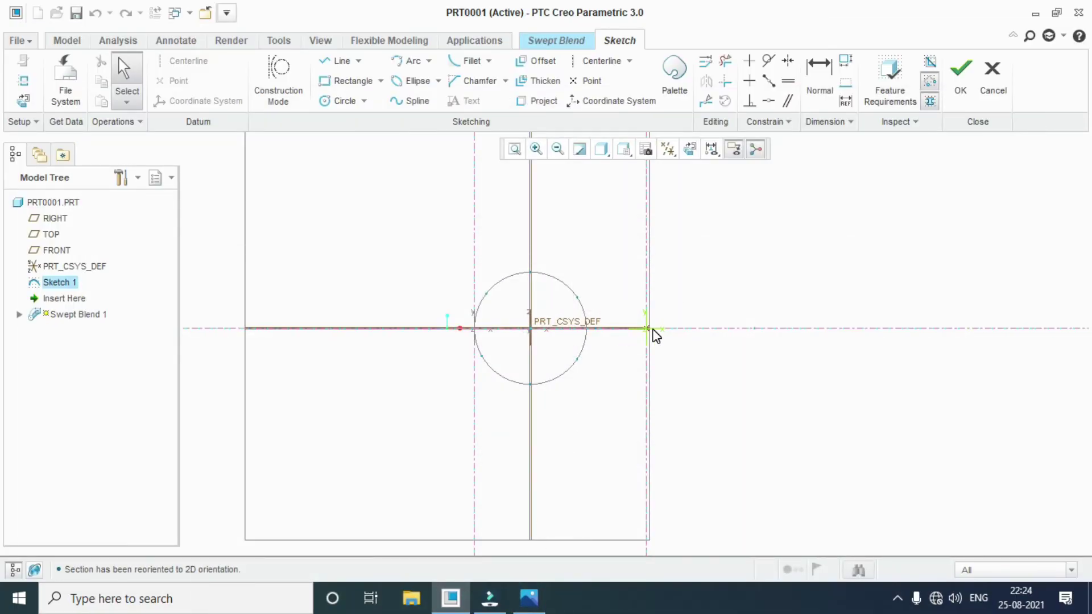
left_click(337, 100)
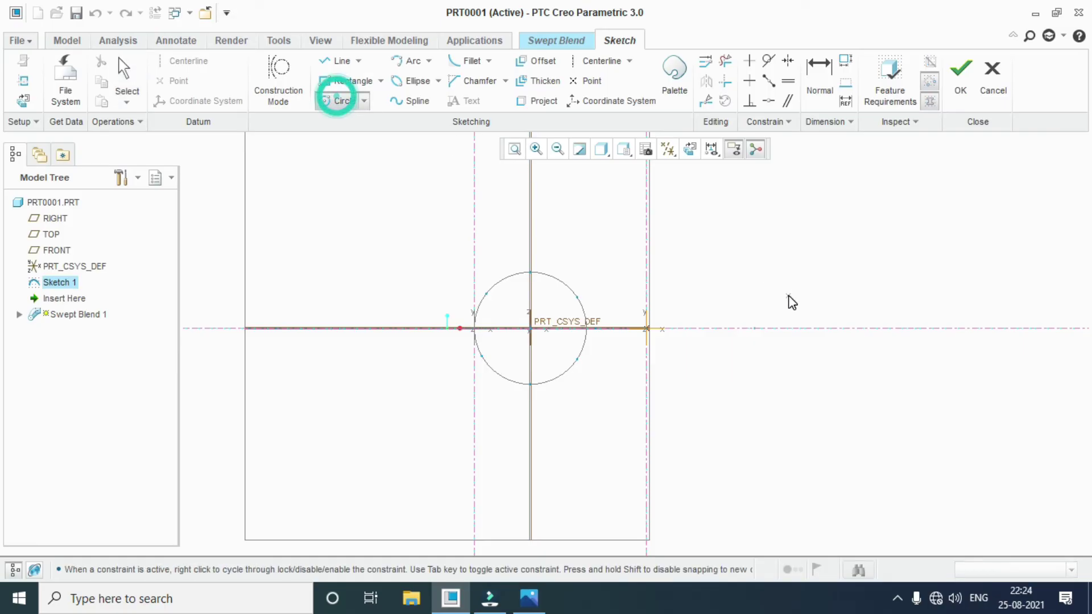
Step: Draw a circle on the section centre with diameter 100
left_click(759, 328)
left_click(647, 336)
left_click(125, 76)
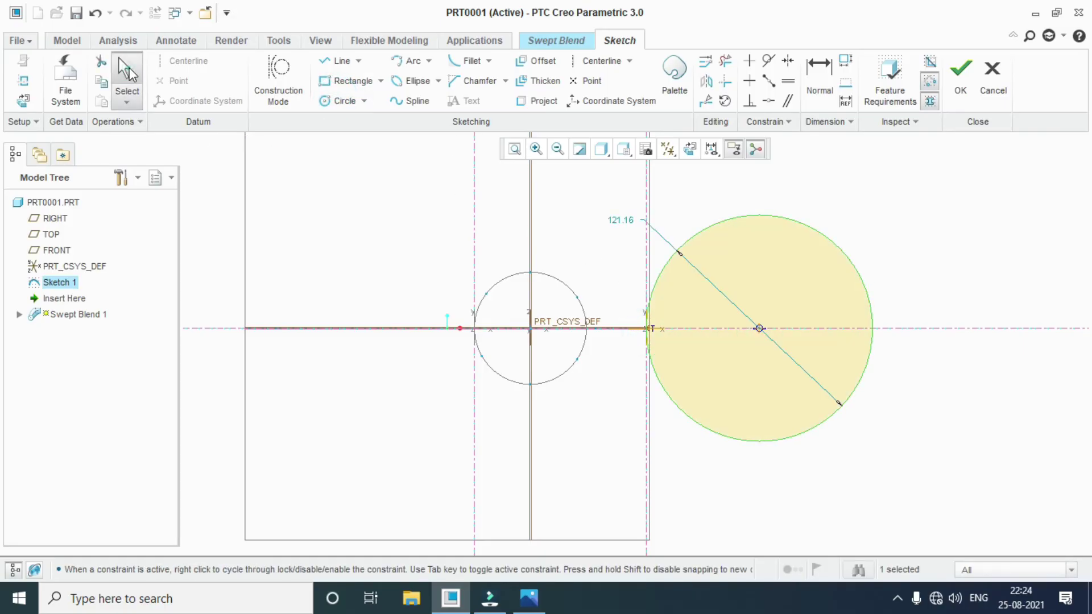
double_click(618, 222)
type("100")
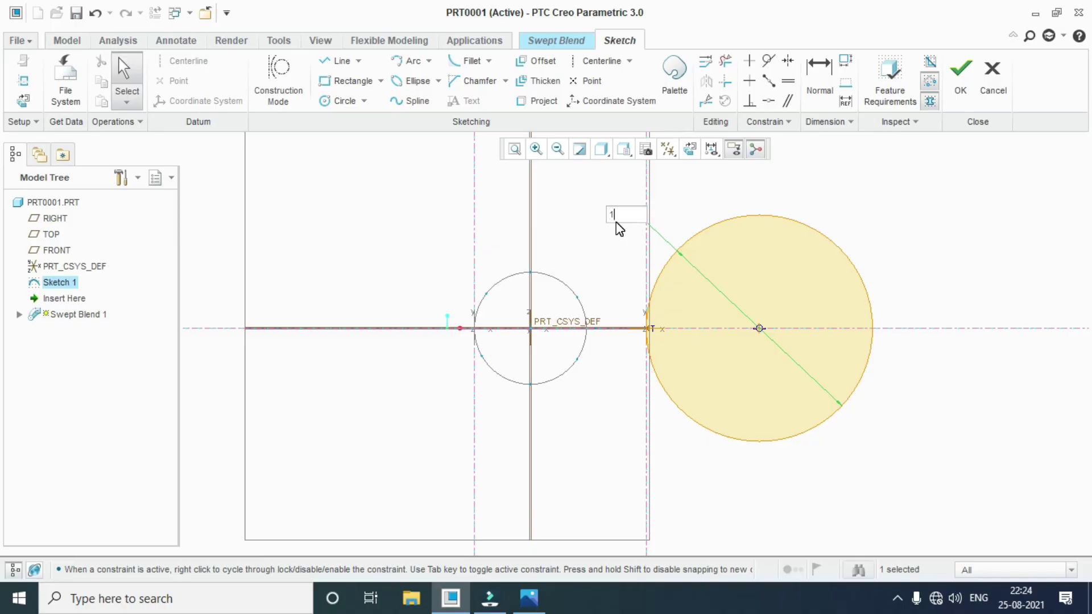
key("Return")
Step: Draw a horizontal line across the circle along the centre axis, length 100
left_click(339, 61)
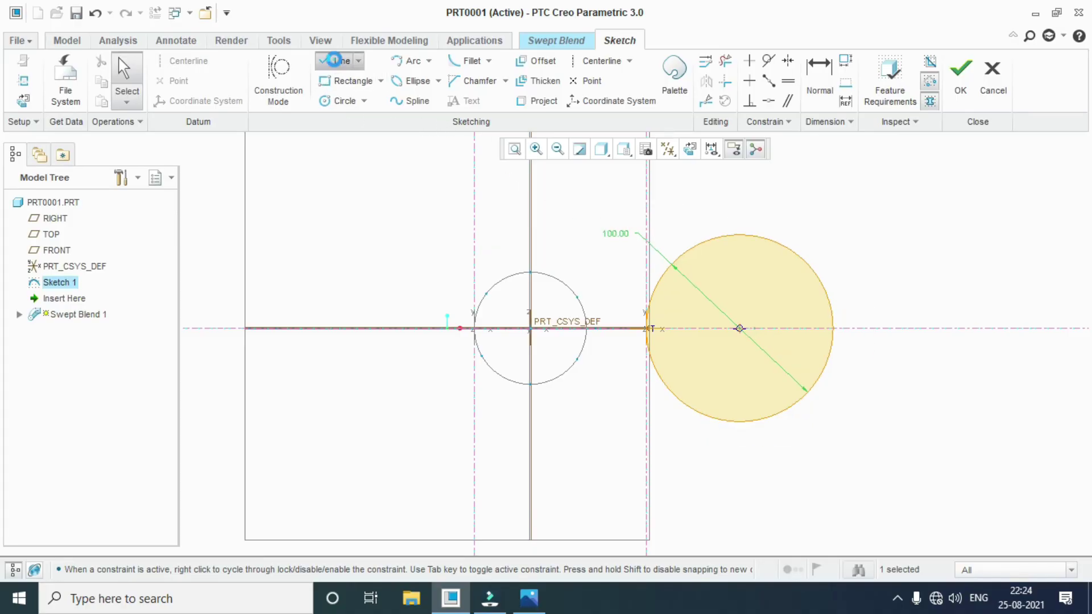
scroll(824, 337, "up", 3)
left_click(478, 337)
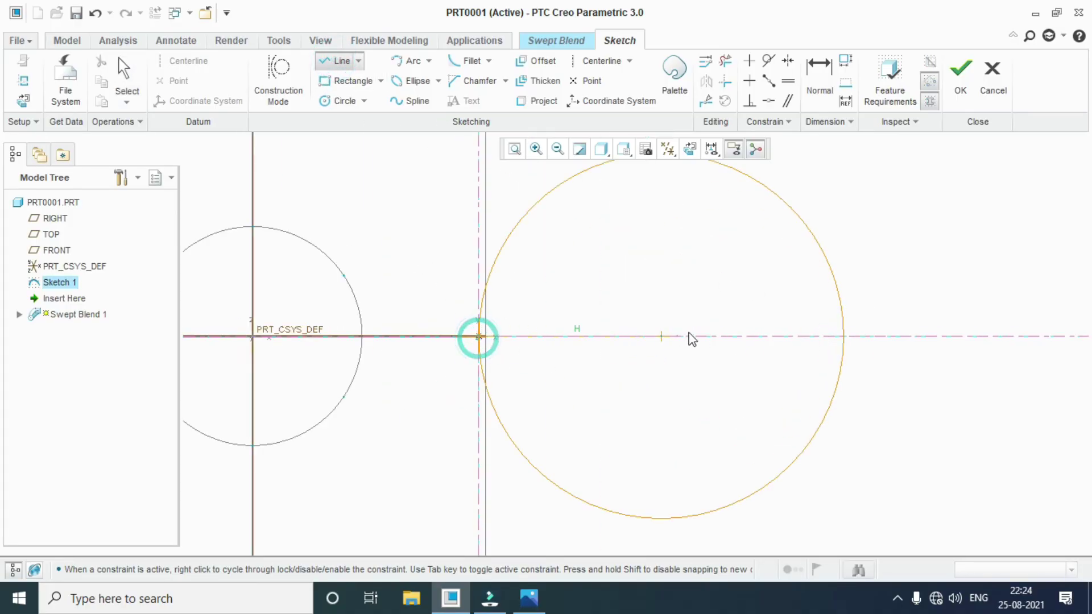
left_click(824, 337)
left_click(125, 77)
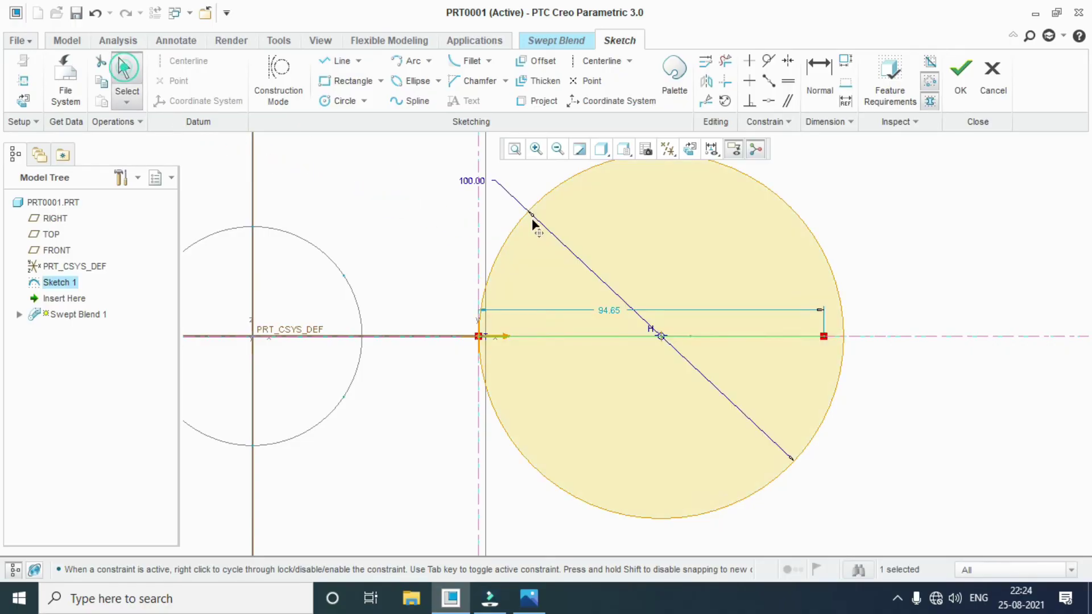
double_click(609, 309)
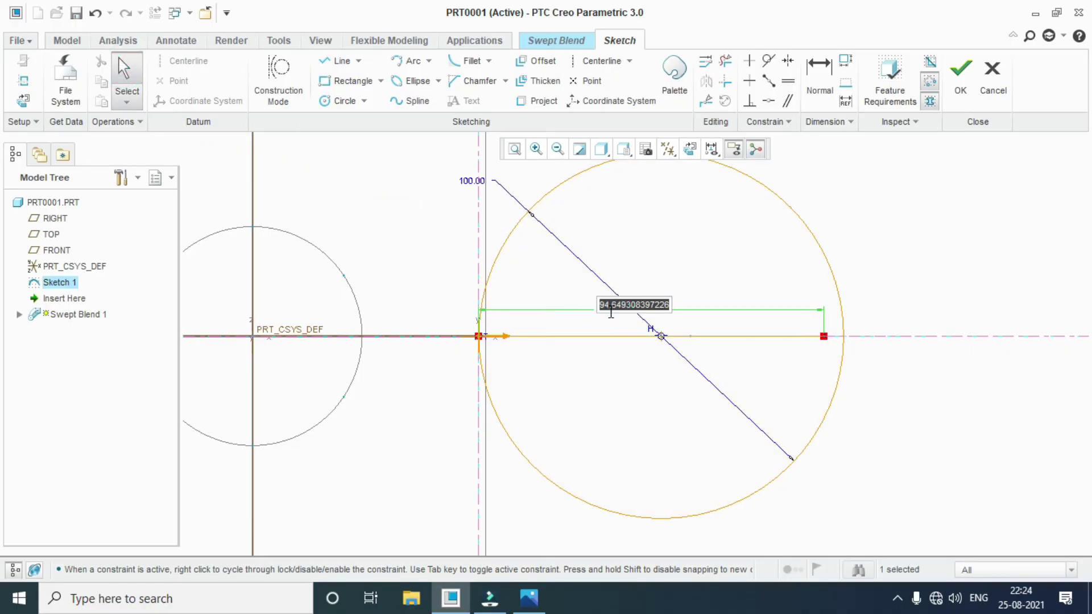
type("100")
key("Return")
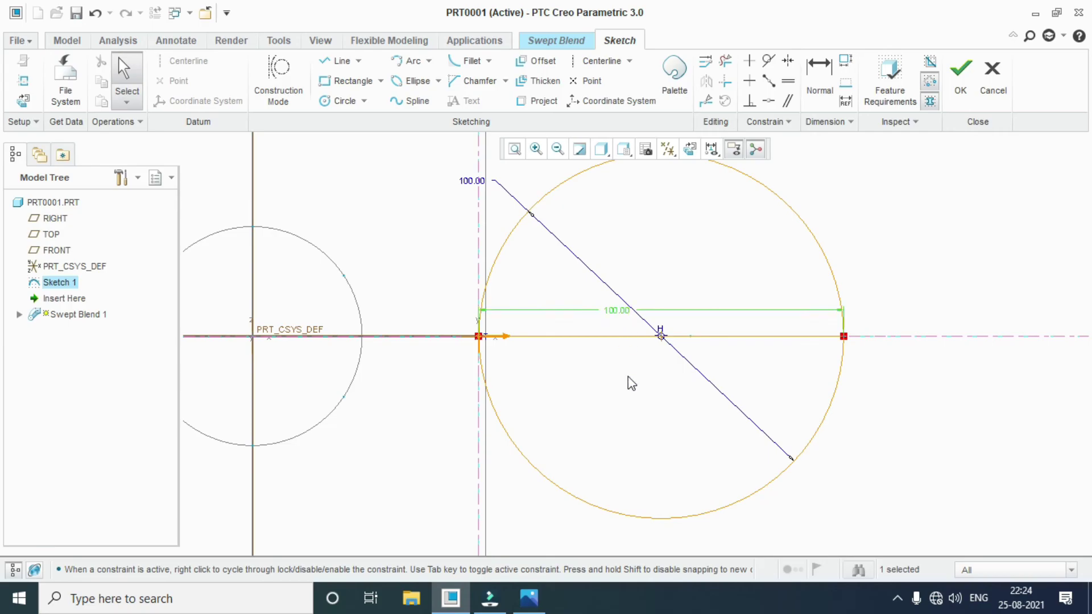
left_click(529, 597)
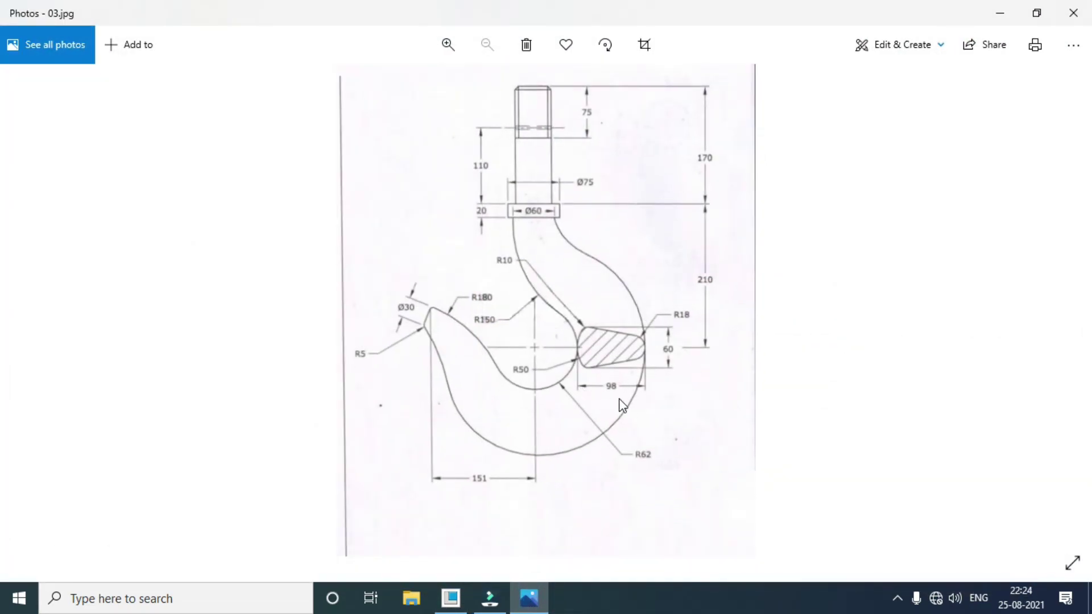
left_click(528, 597)
Step: Change the horizontal line's length dimension from 100 to 98
left_click(614, 312)
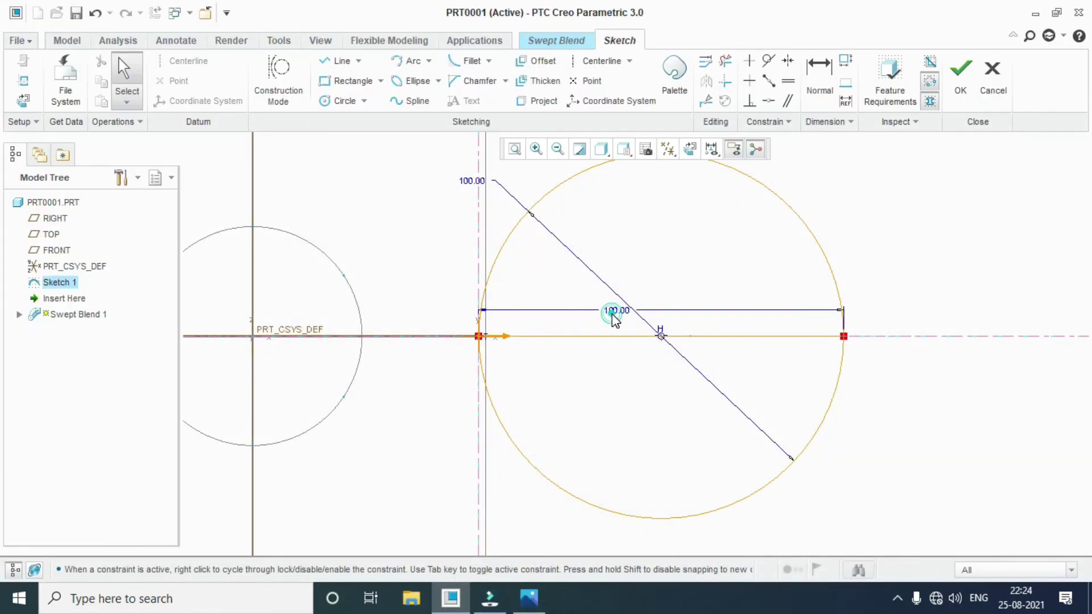
left_click(612, 313)
double_click(615, 310)
type("9")
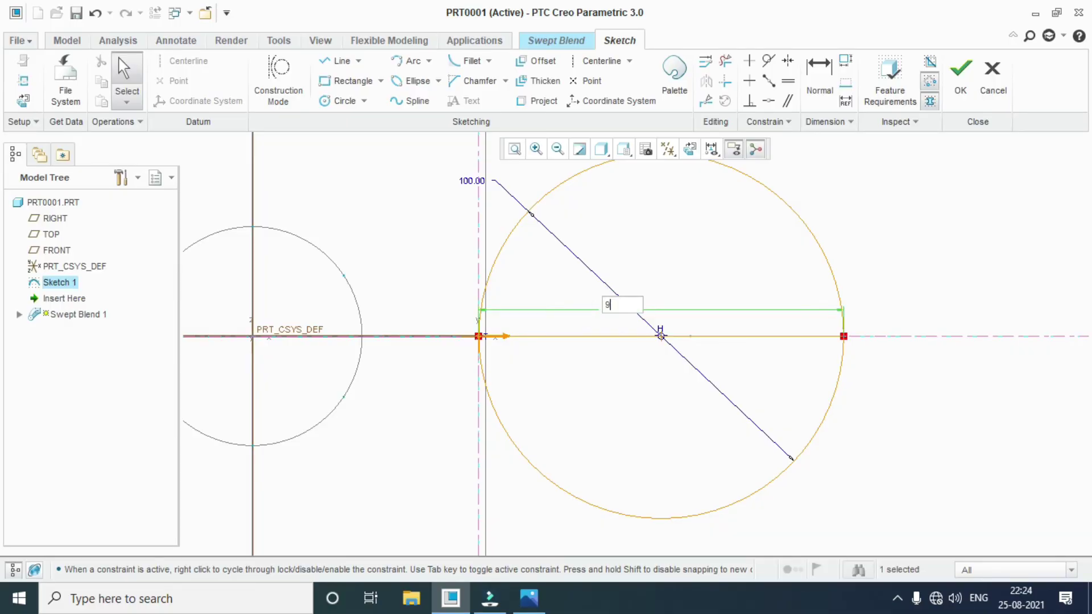
type("8")
key("Return")
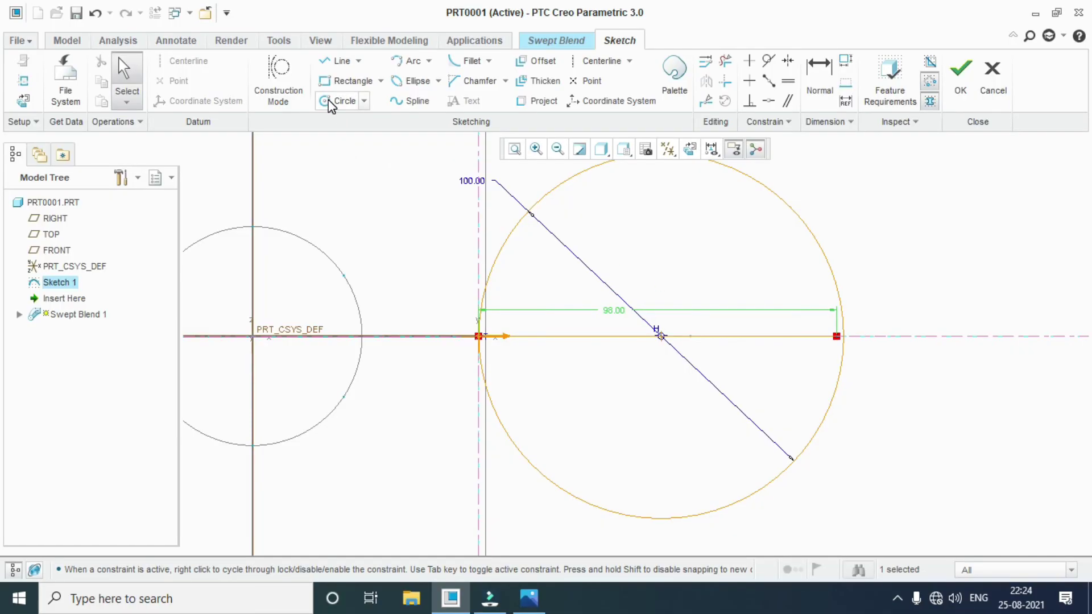
Step: Add a diameter 36 circle whose right edge meets the line's end
left_click(330, 102)
left_click(775, 336)
left_click(836, 336)
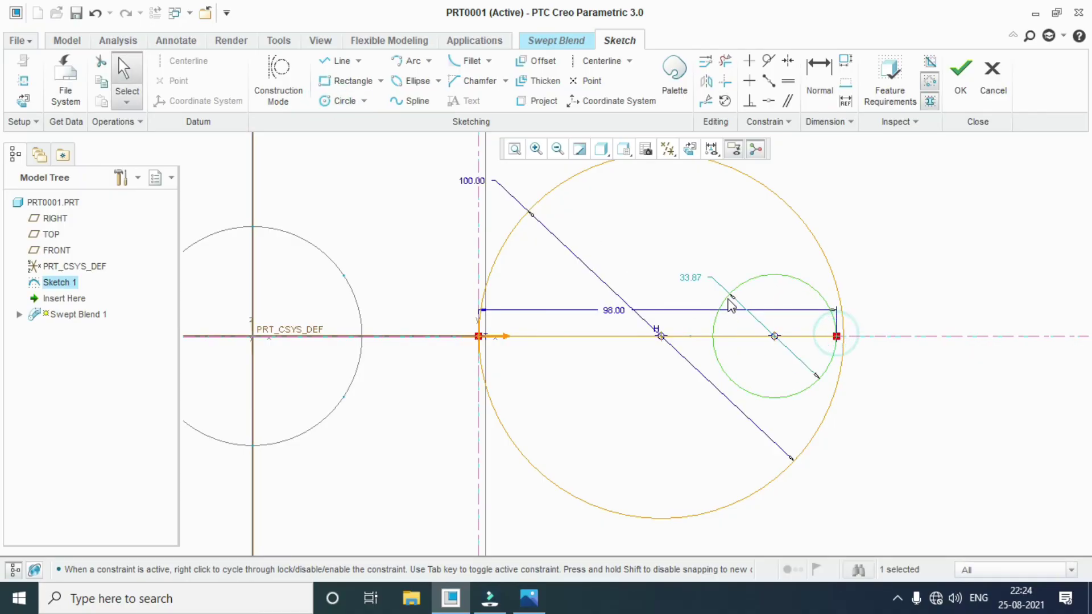
middle_click(838, 339)
double_click(688, 275)
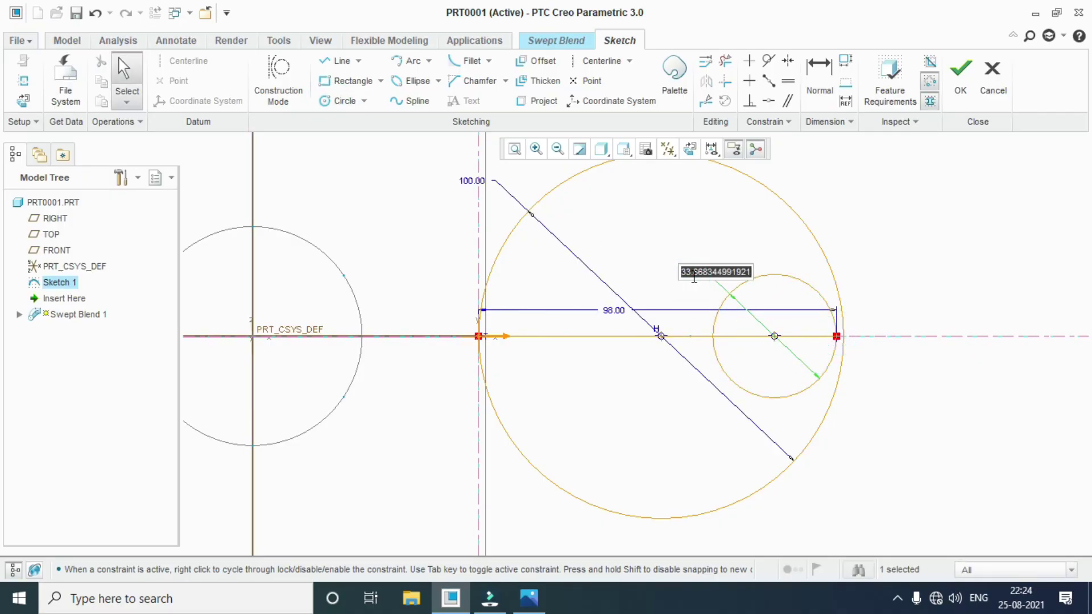
type("36")
key("Return")
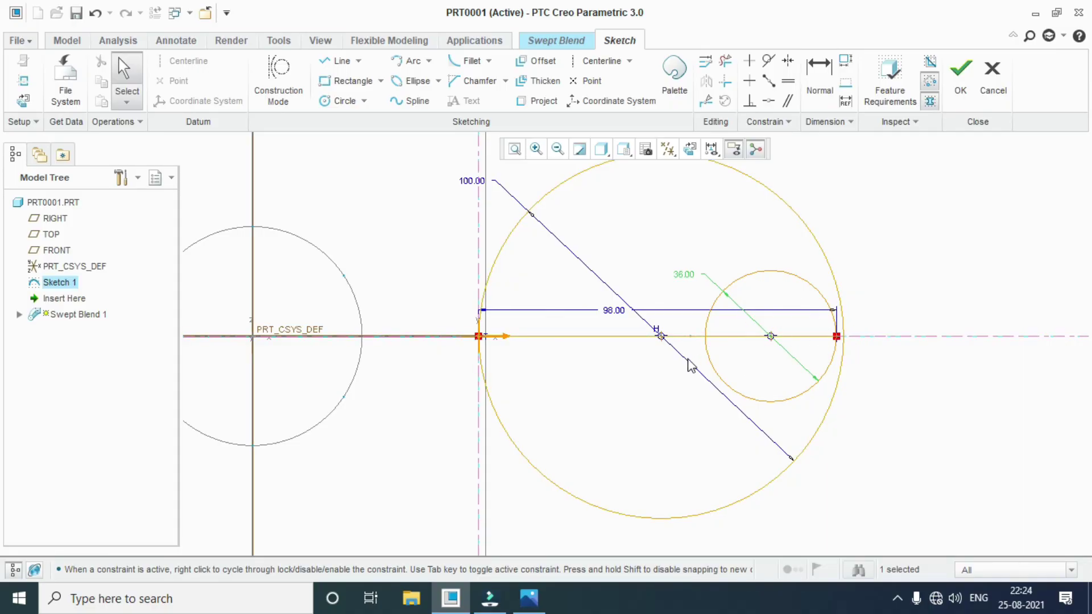
left_click(529, 598)
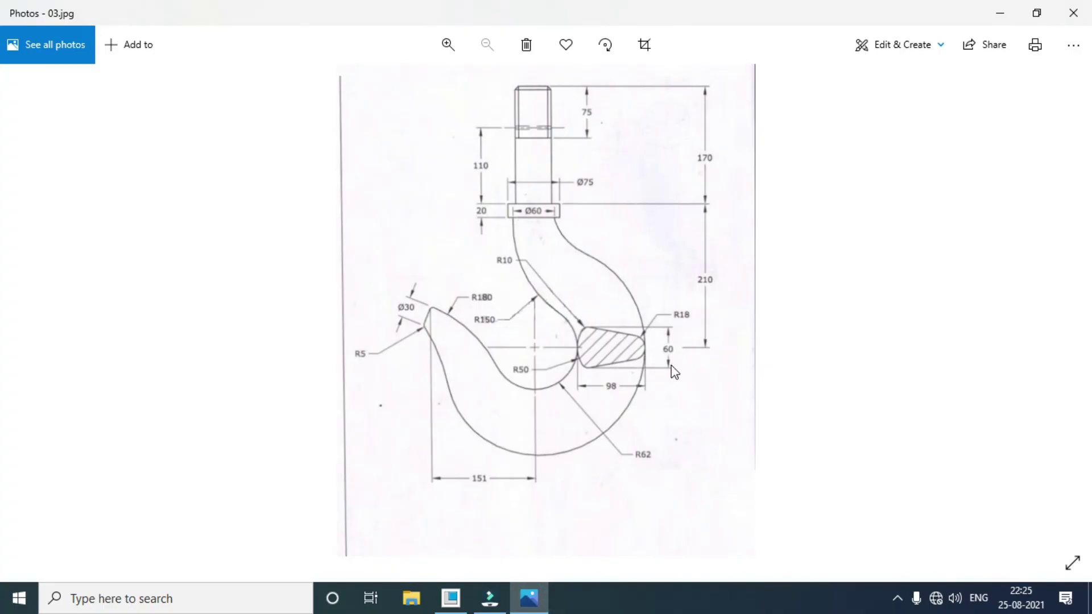
left_click(543, 605)
left_click(565, 337)
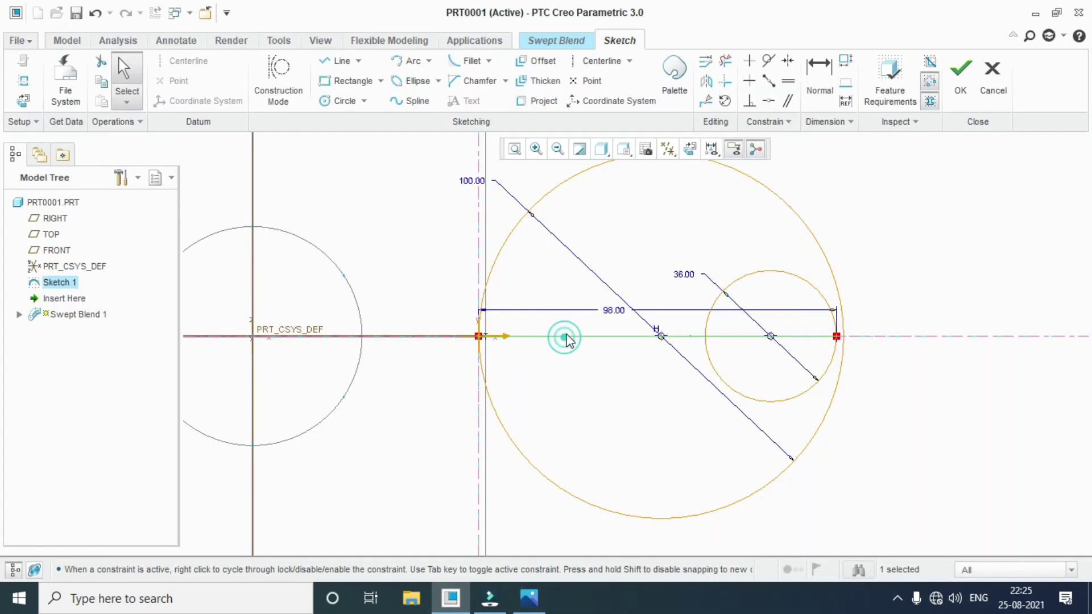
Step: Thicken the centre line into a pair of parallel lines 60 apart
left_click(552, 83)
left_click(583, 153)
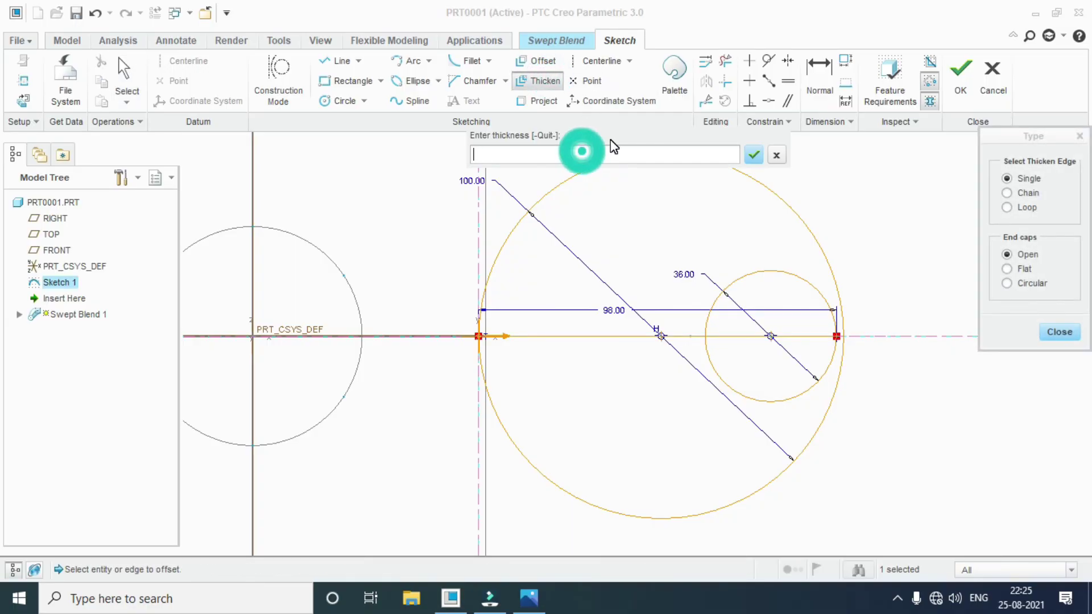
type("60")
key("Return")
type("3")
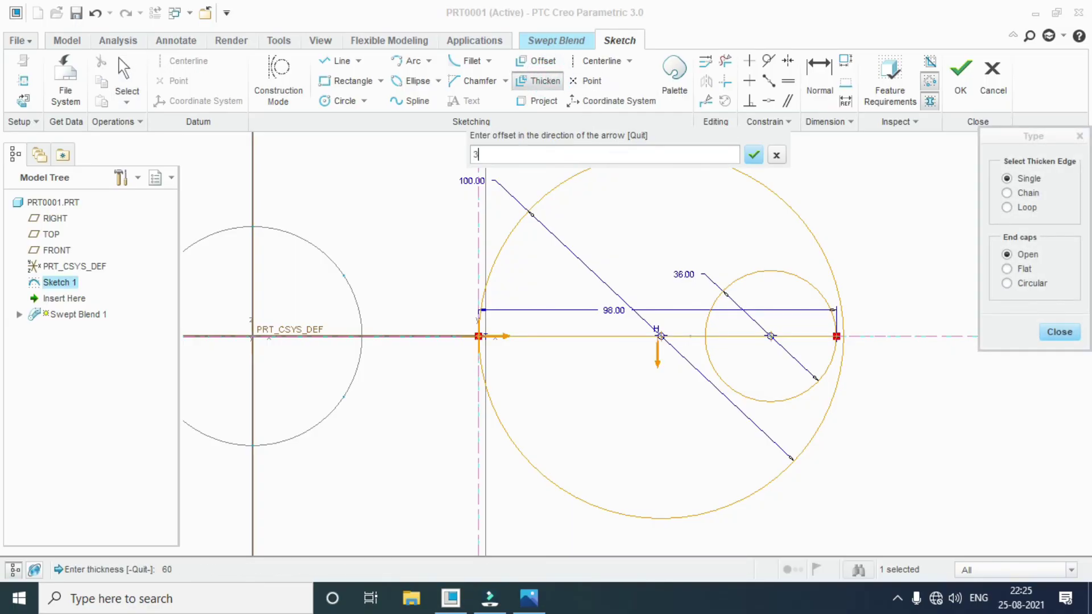
type("0")
key("Return")
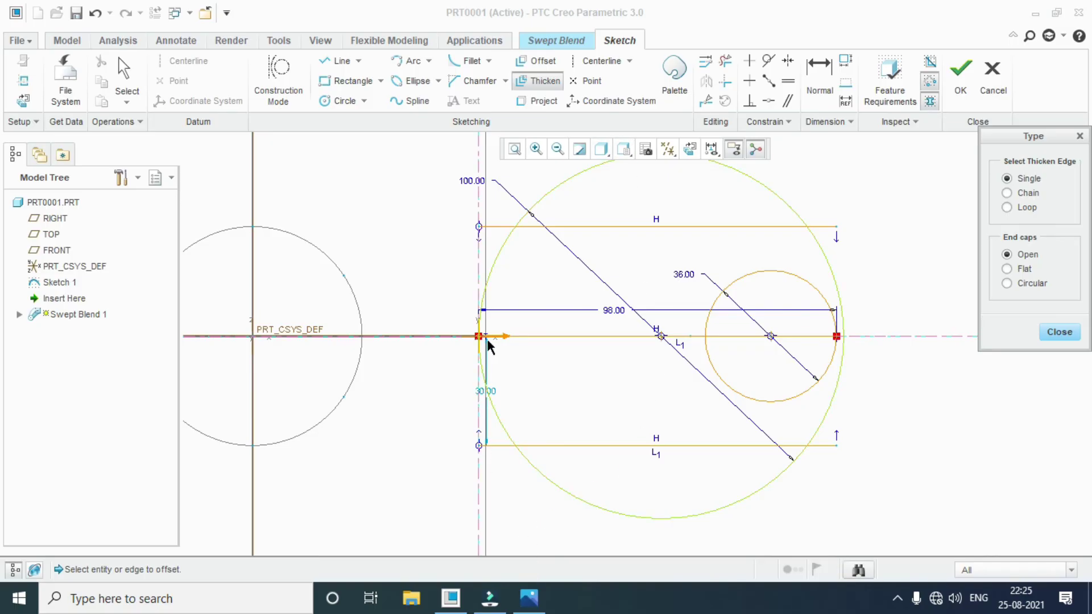
Step: Draw upper and lower lines from the big circle tangent to the small circle
left_click(340, 61)
left_click(515, 226)
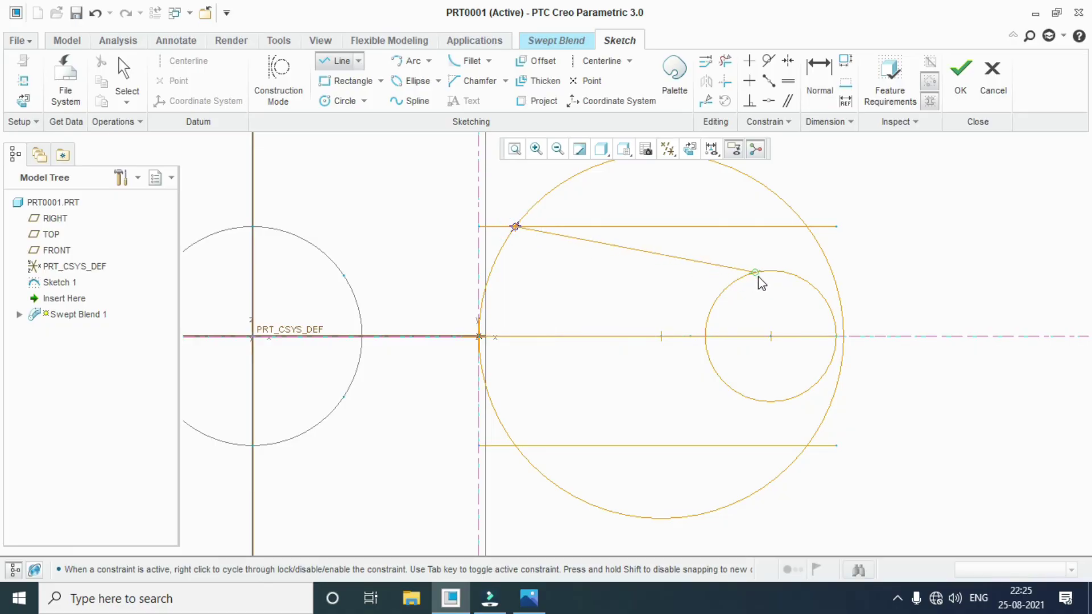
left_click(782, 271)
middle_click(705, 345)
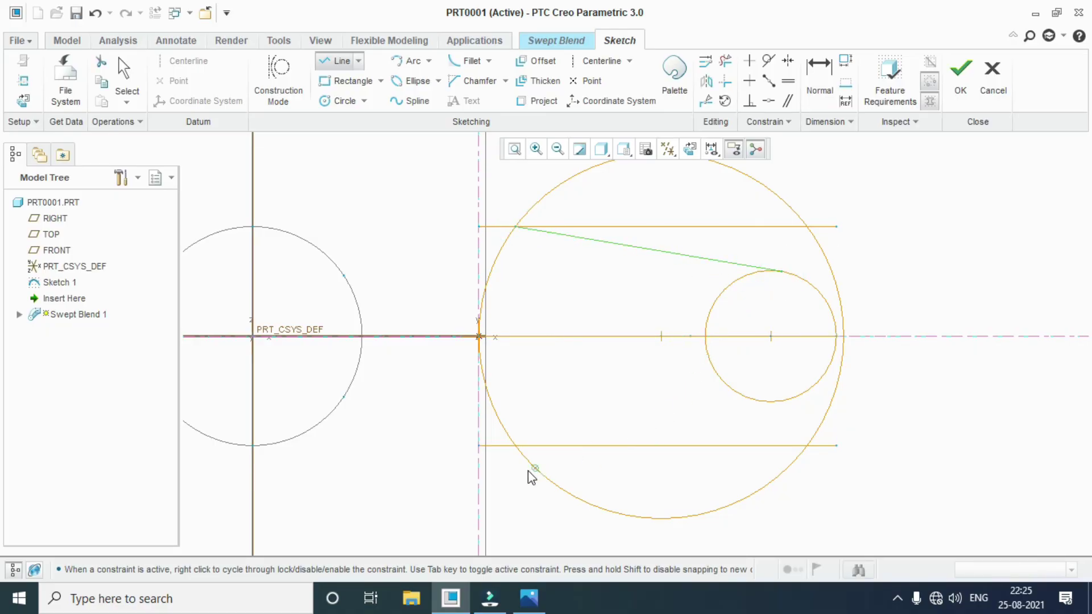
left_click(516, 445)
left_click(782, 401)
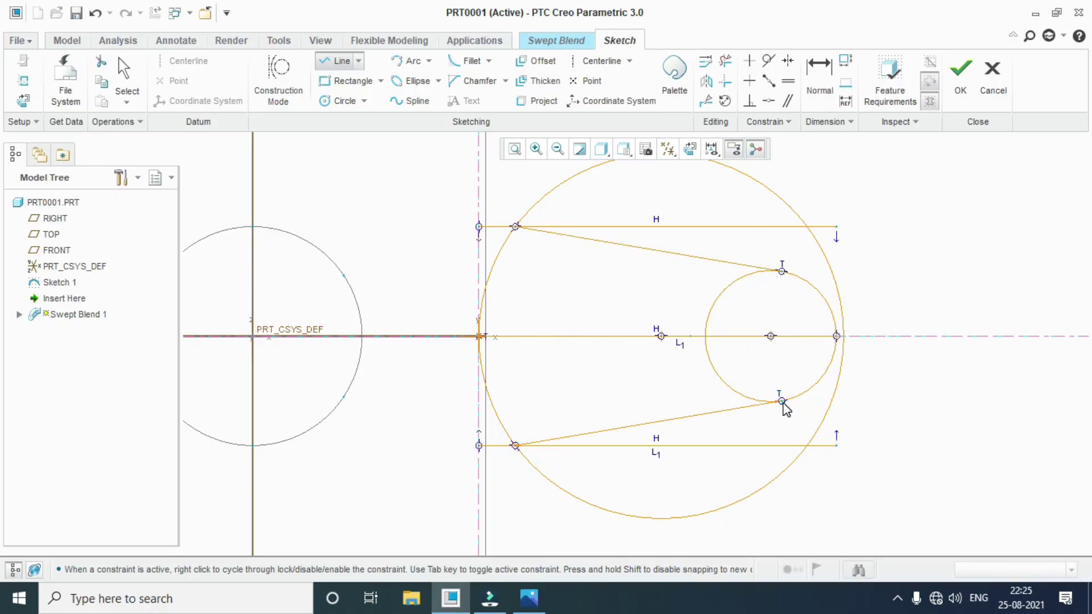
middle_click(780, 435)
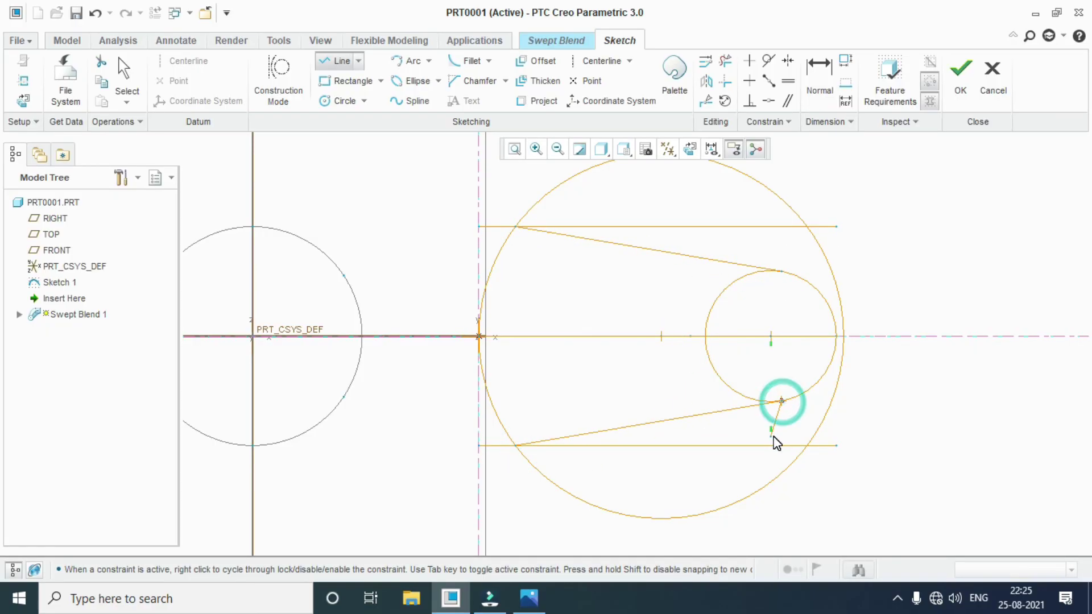
Step: Trim away the big circle's top and bottom arcs and the small circle's inner arc
left_click(725, 61)
left_click_drag(682, 189, 779, 188)
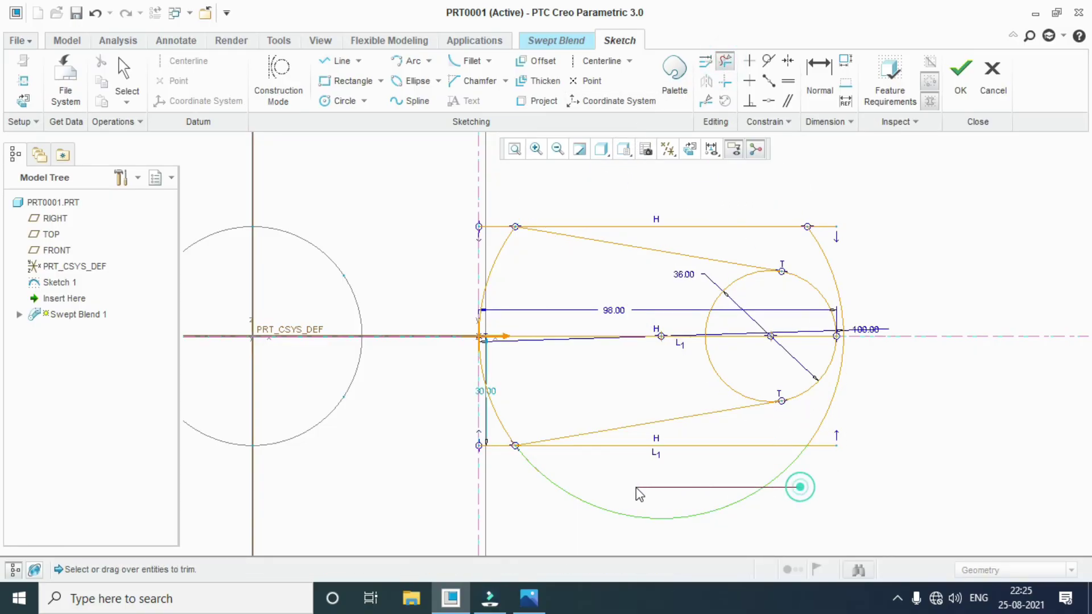
left_click_drag(636, 487, 648, 480)
left_click_drag(717, 407, 757, 378)
left_click_drag(767, 291, 708, 281)
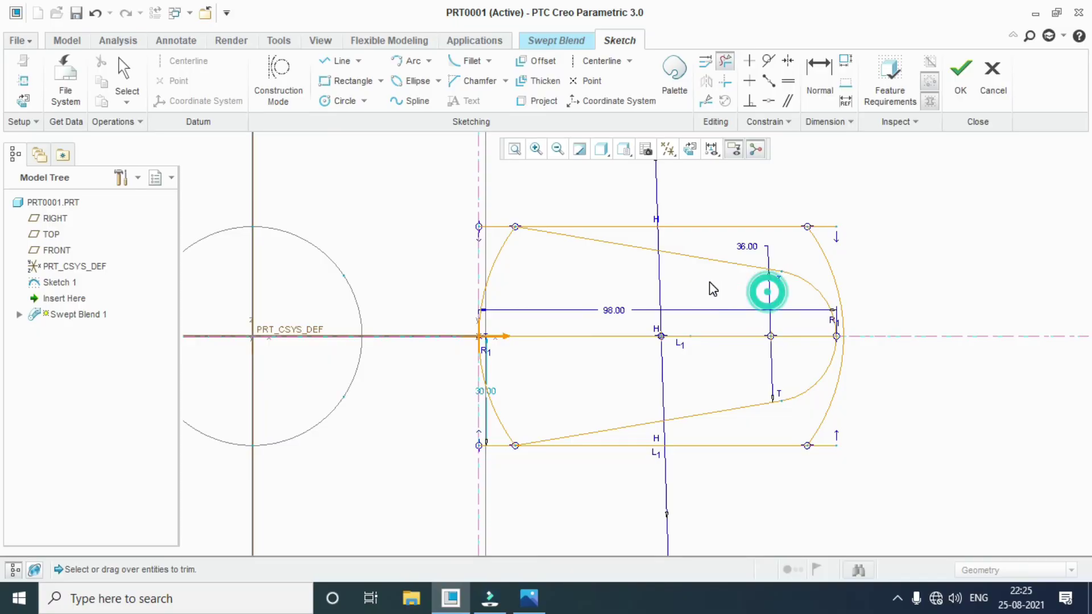
middle_click(712, 283)
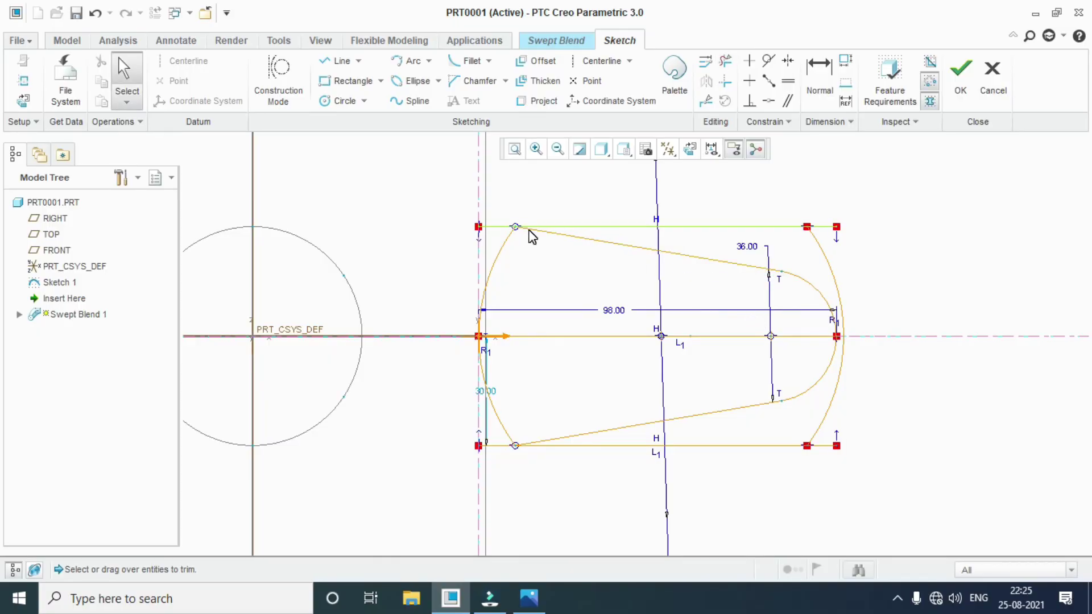
Step: Add circular-trim fillets where both slanted lines meet the large arc
left_click(489, 61)
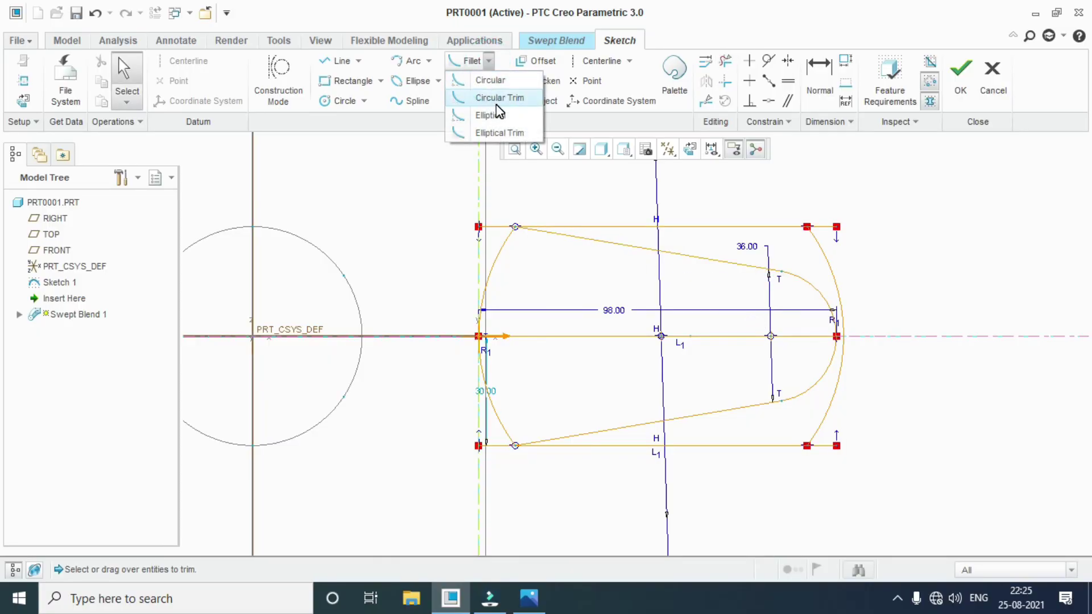
left_click(497, 103)
left_click(555, 229)
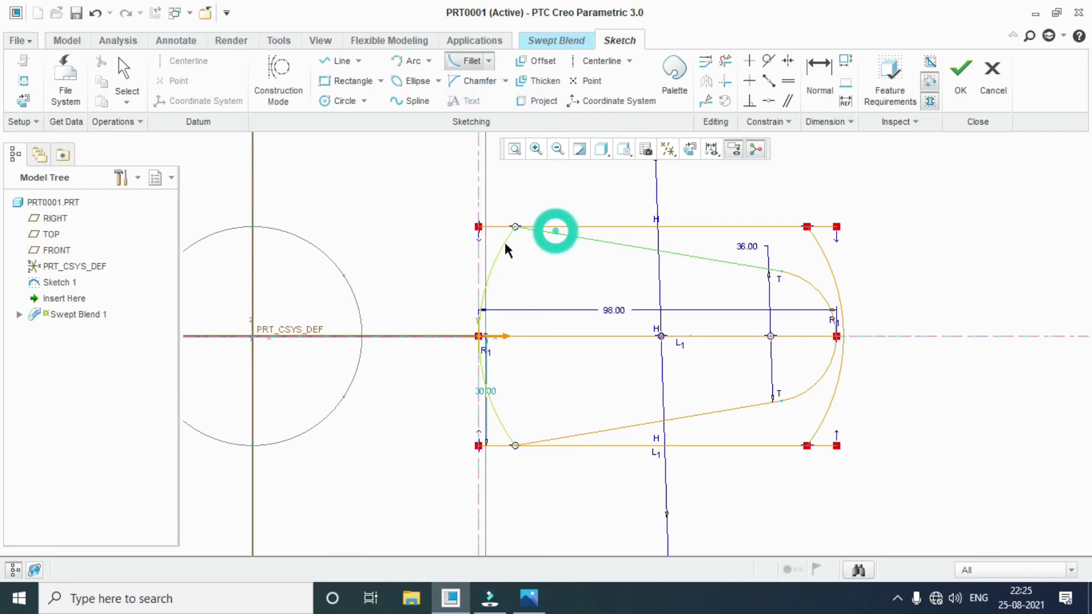
left_click(504, 241)
left_click(545, 441)
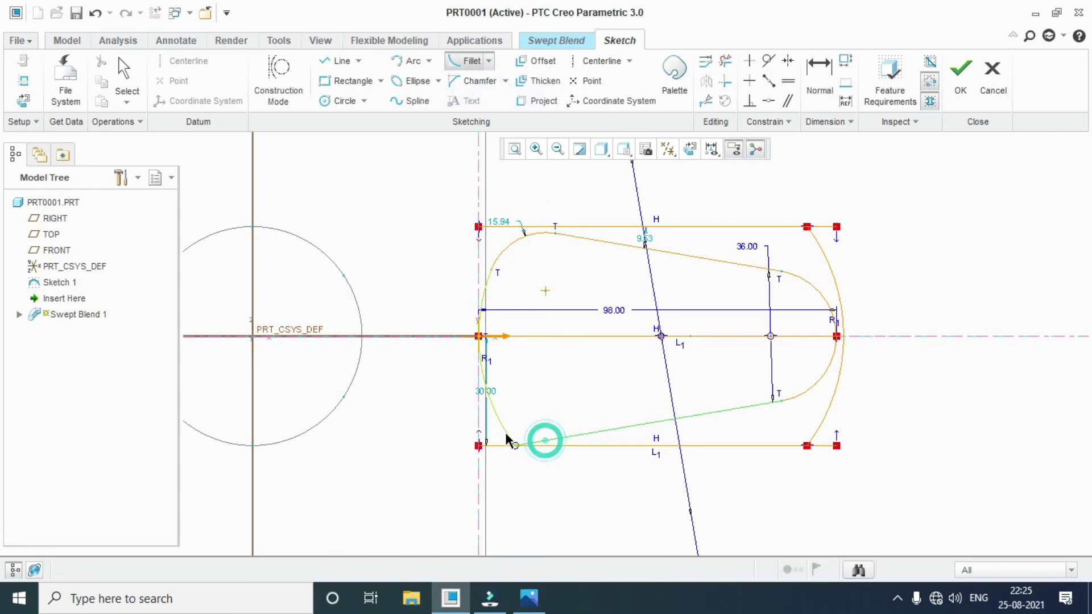
left_click(506, 434)
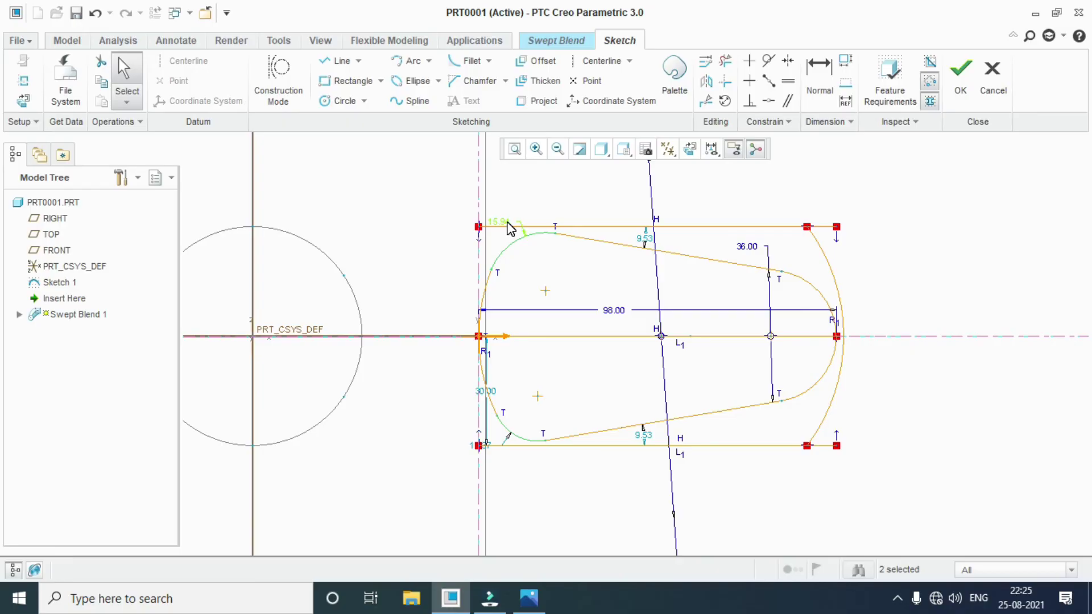
Step: Set both corner fillet radii to 10, checking the reference drawing
double_click(507, 222)
type("10")
key("Return")
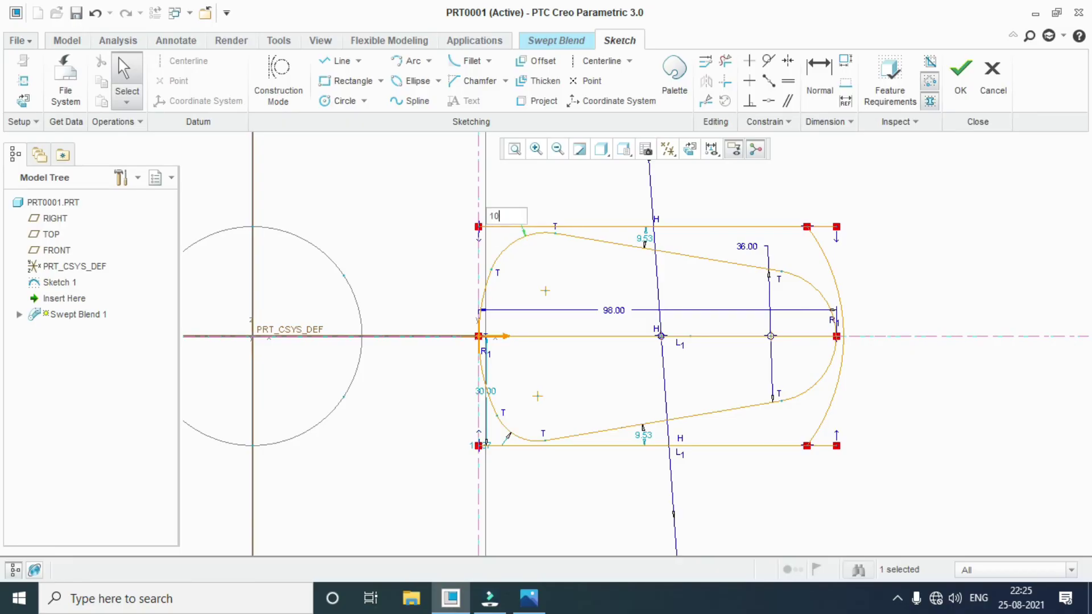
double_click(484, 447)
type("10")
key("Return")
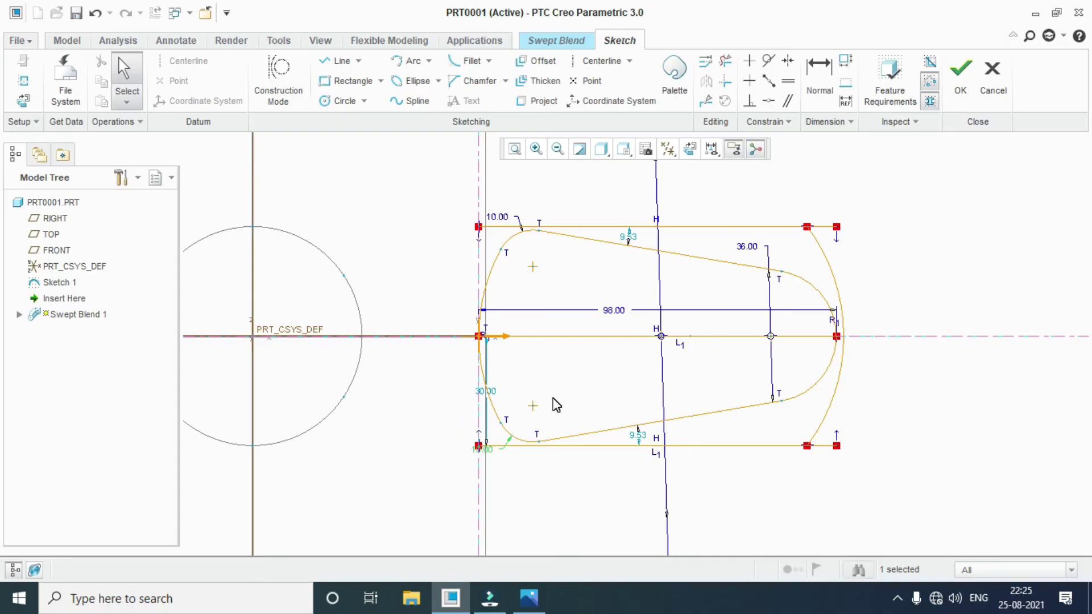
mouse_move(529, 598)
left_click(546, 520)
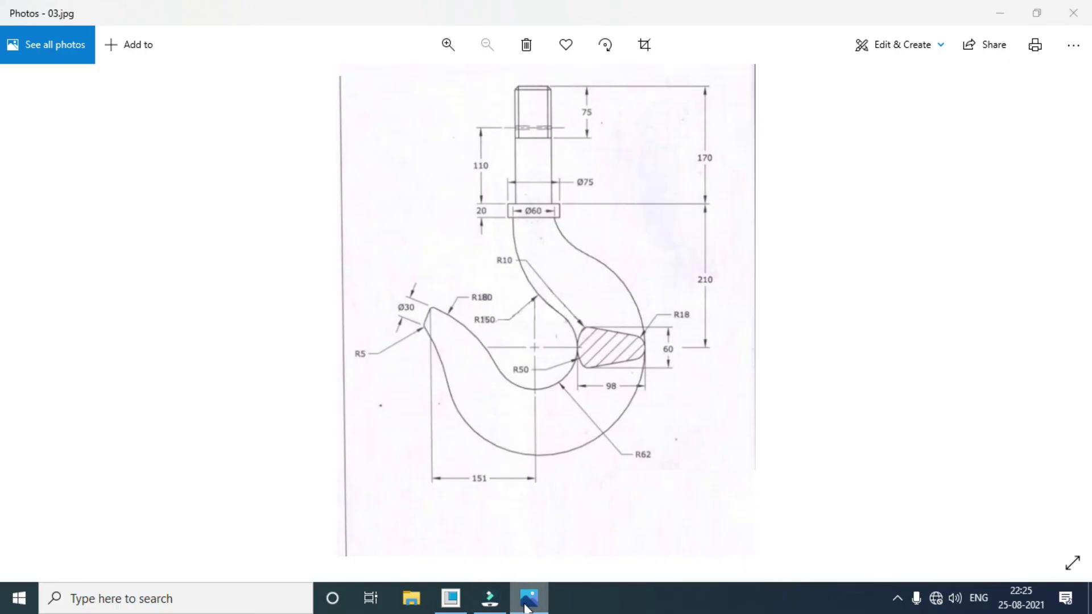
left_click(452, 597)
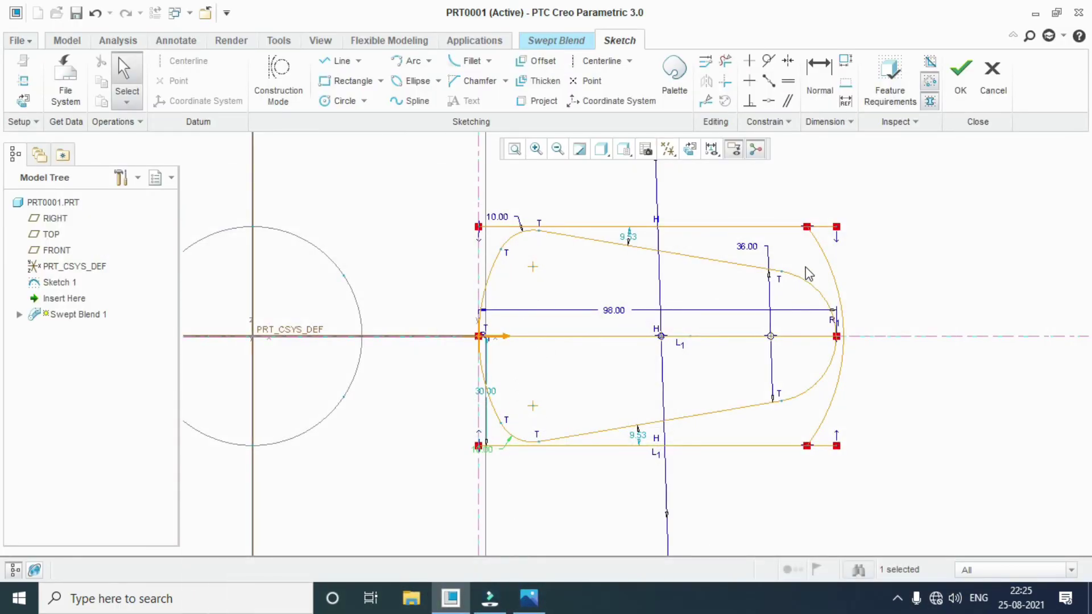
Step: Delete the leftover right-end arc, the top and bottom horizontal lines, and the centerline
left_click(823, 254)
key("Delete")
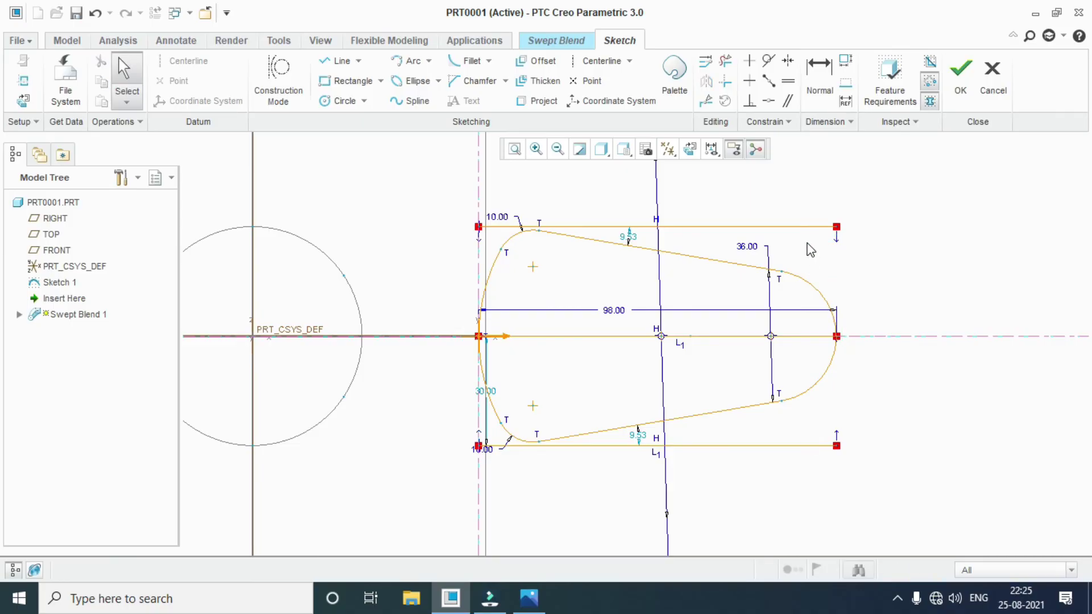
left_click(808, 227)
key("Delete")
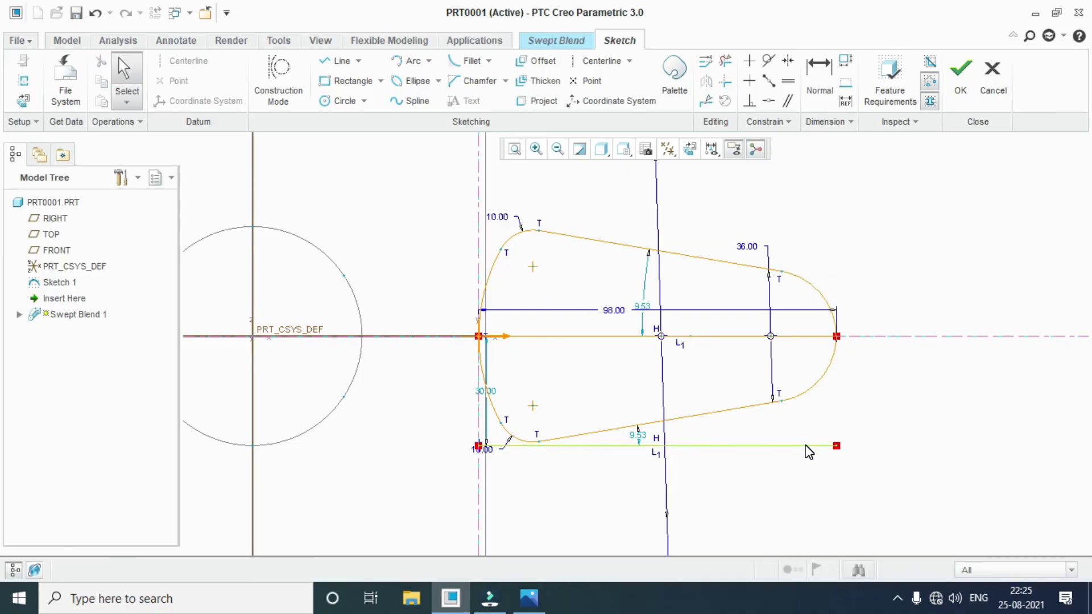
left_click(804, 445)
key("Delete")
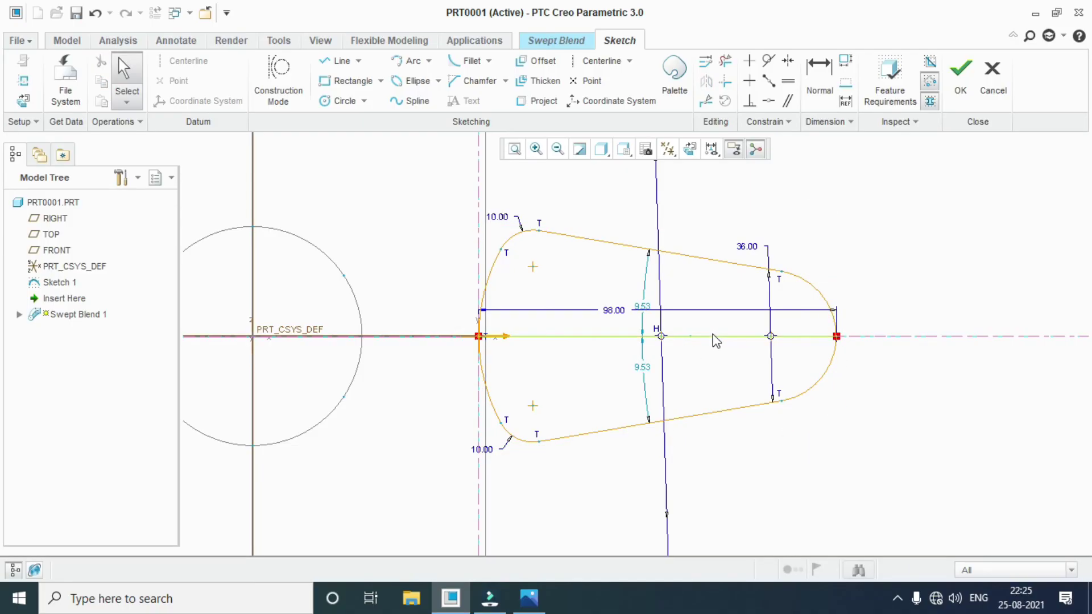
left_click(716, 336)
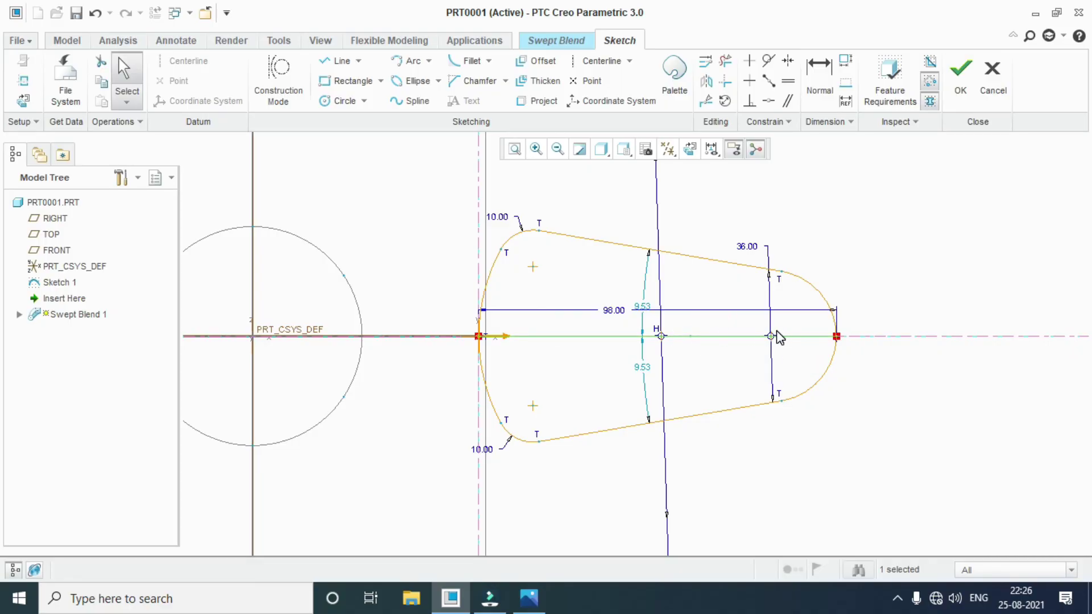
key("Delete")
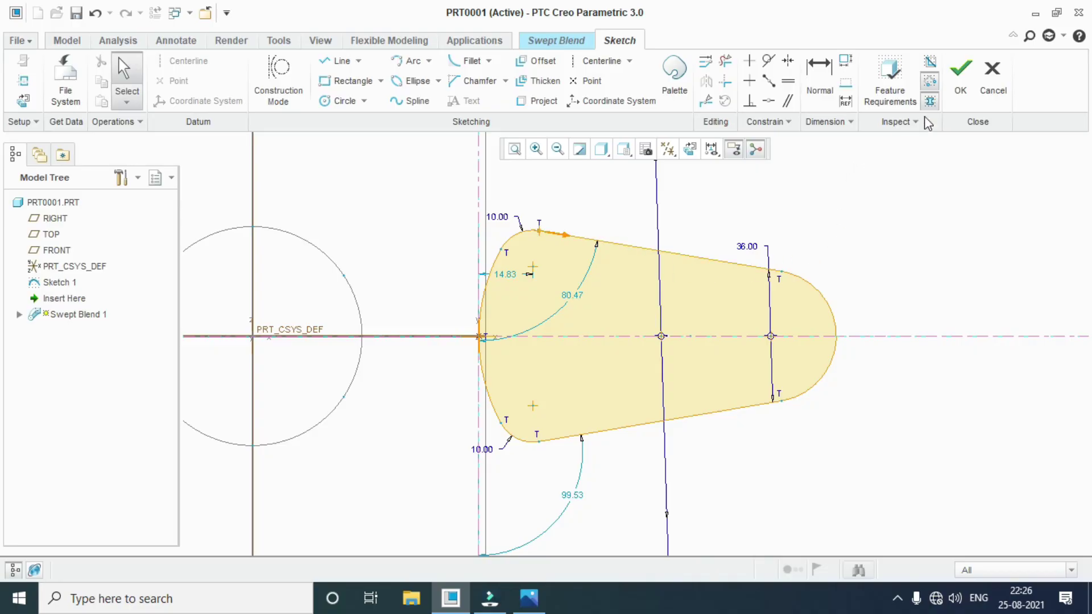
left_click(960, 71)
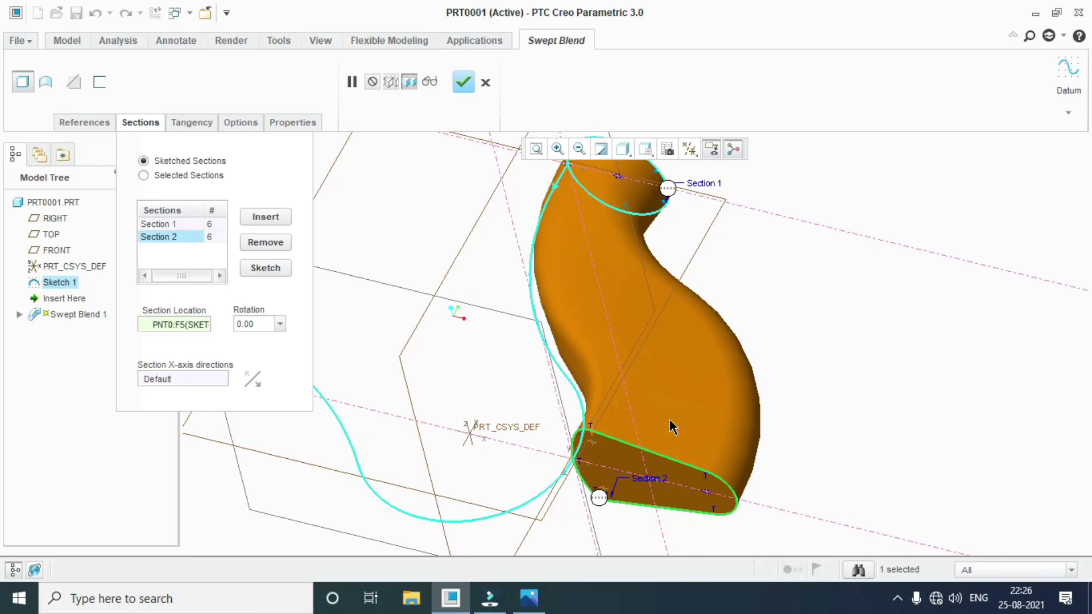
left_click(262, 269)
Step: Review the Section 2 profile flat-on, accept it, and insert a third section
left_click(690, 149)
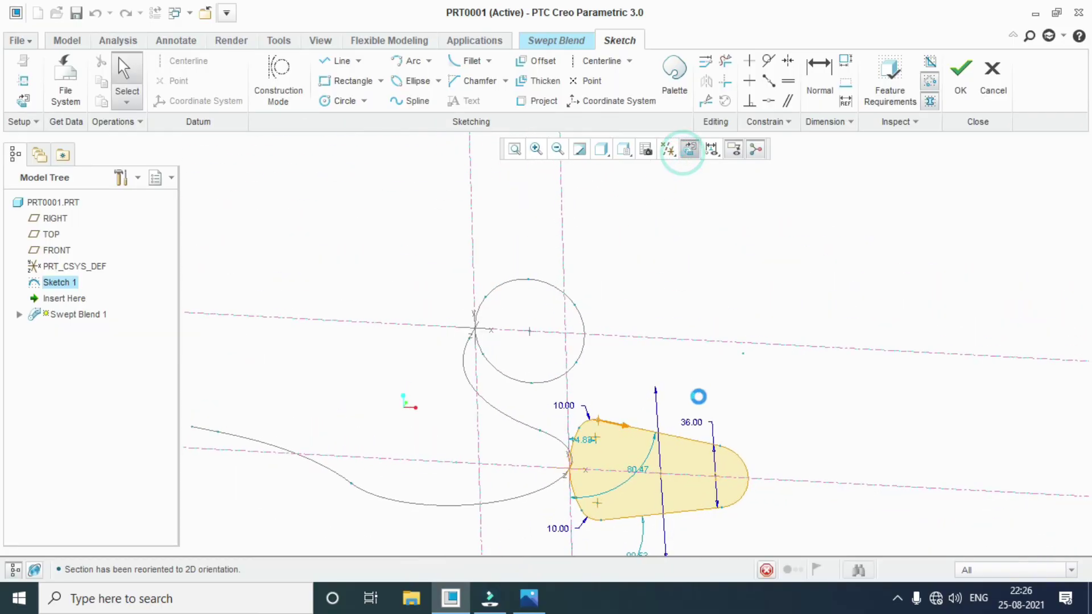
scroll(670, 509, "down", 4)
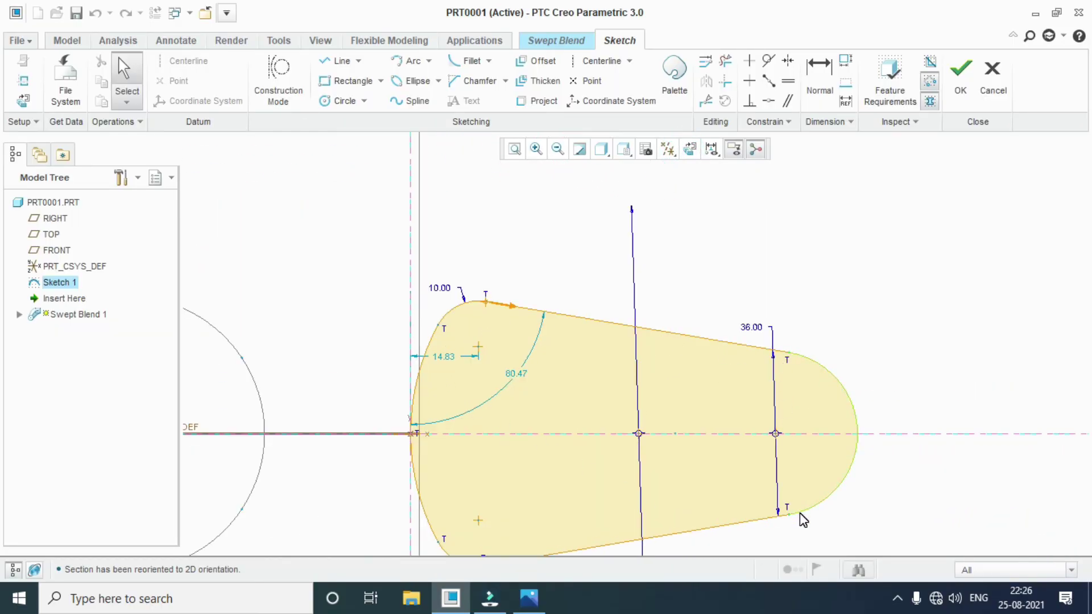
scroll(650, 348, "up", 1)
scroll(605, 402, "down", 1)
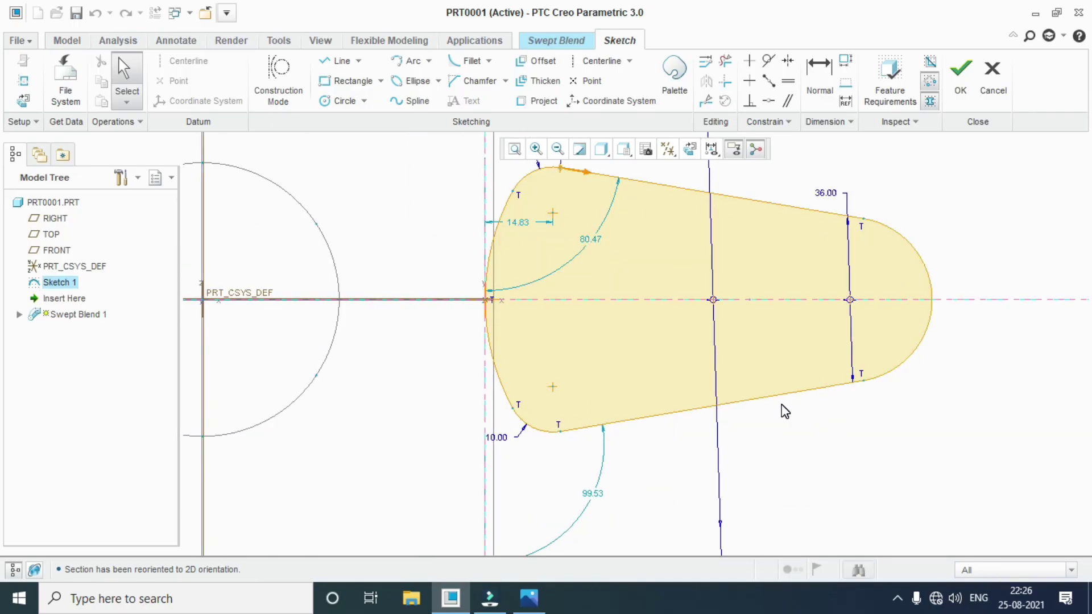
scroll(830, 421, "up", 2)
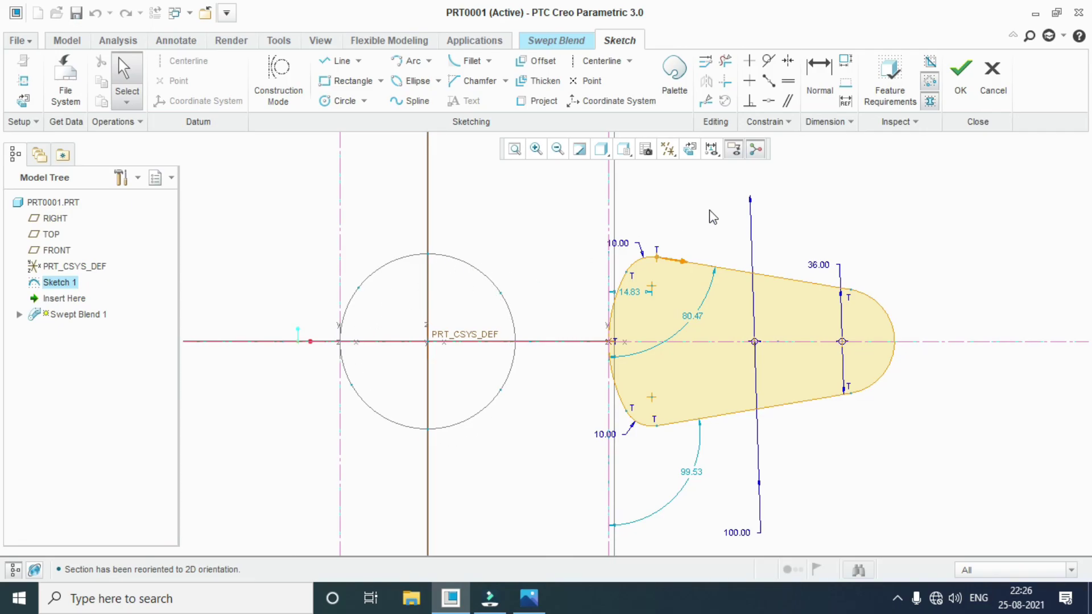
left_click(959, 77)
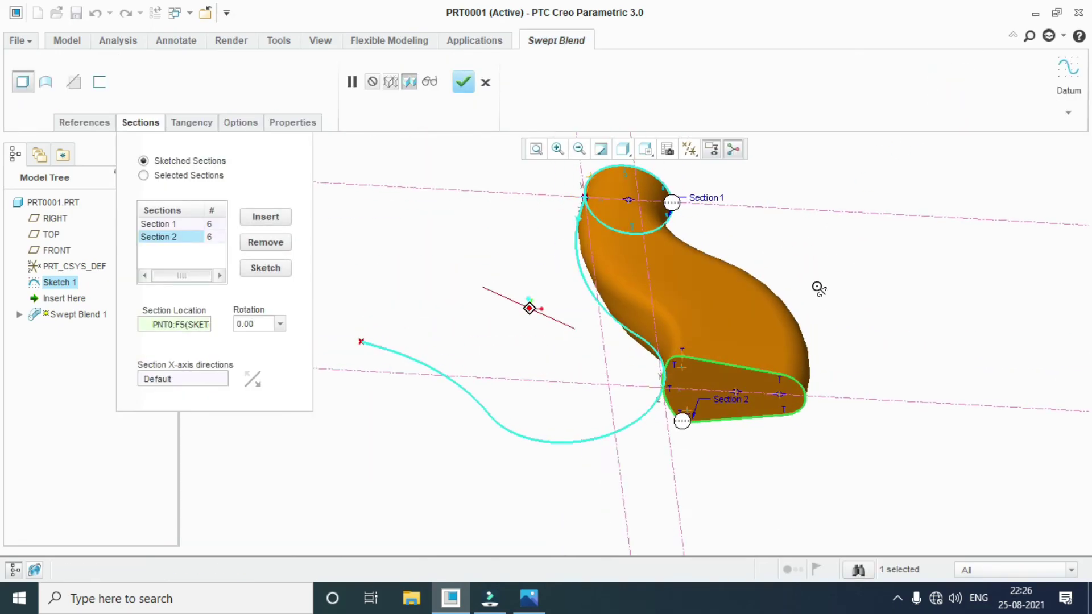
left_click(284, 219)
Step: Sketch Section 3 as a circle of diameter 30 centred on the axis
left_click(282, 267)
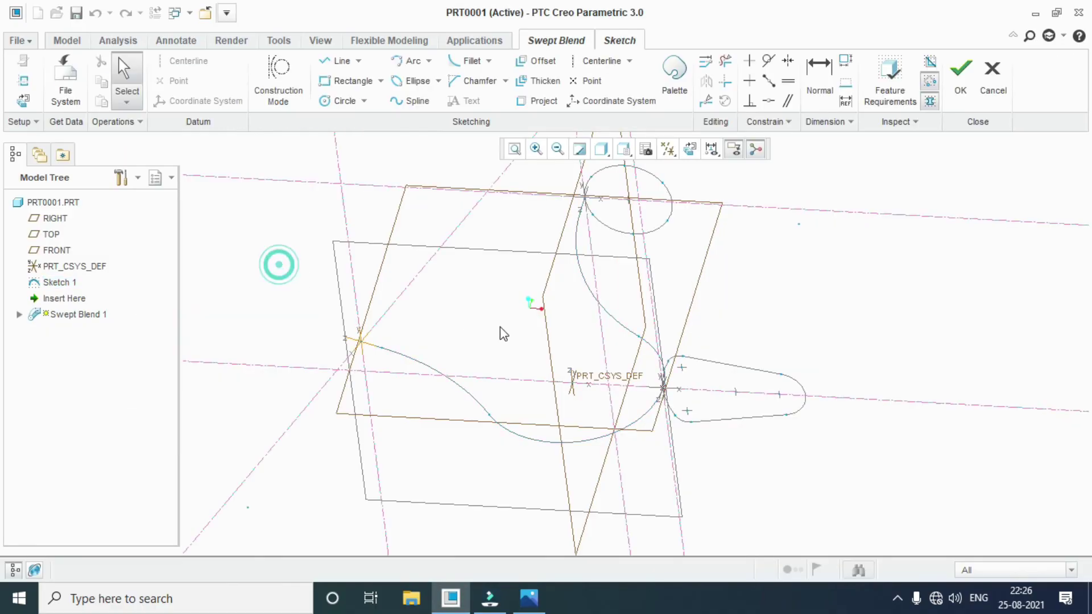
scroll(434, 339, "down", 3)
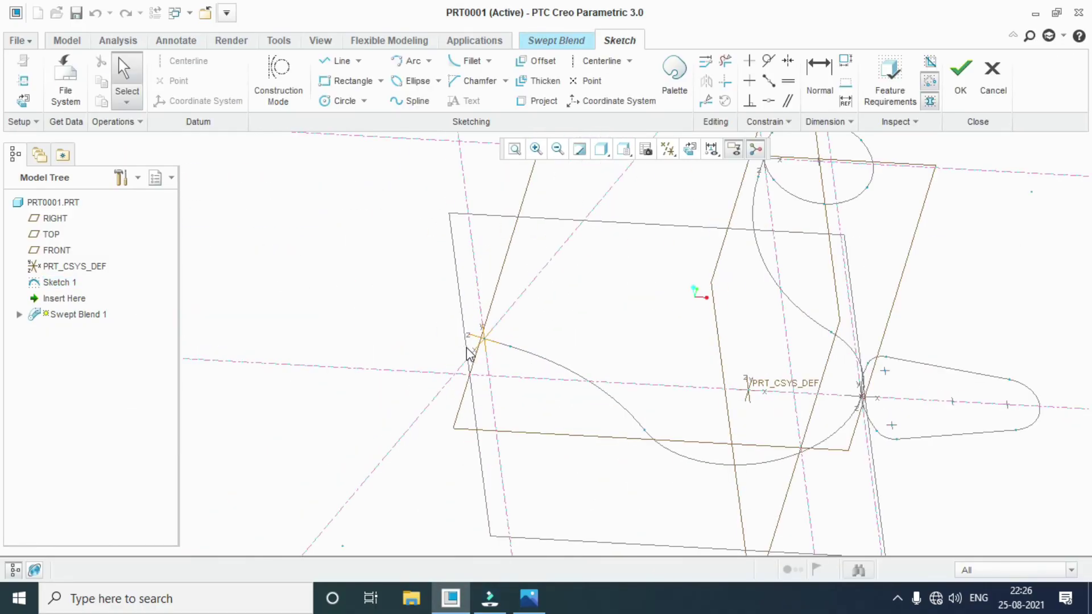
left_click(688, 152)
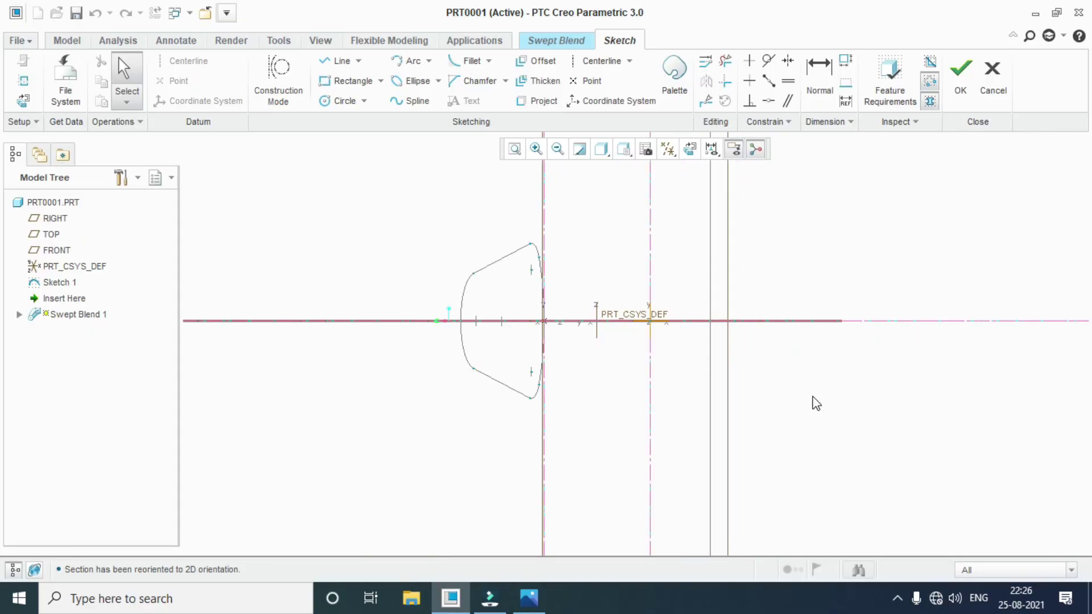
left_click(343, 101)
left_click(749, 321)
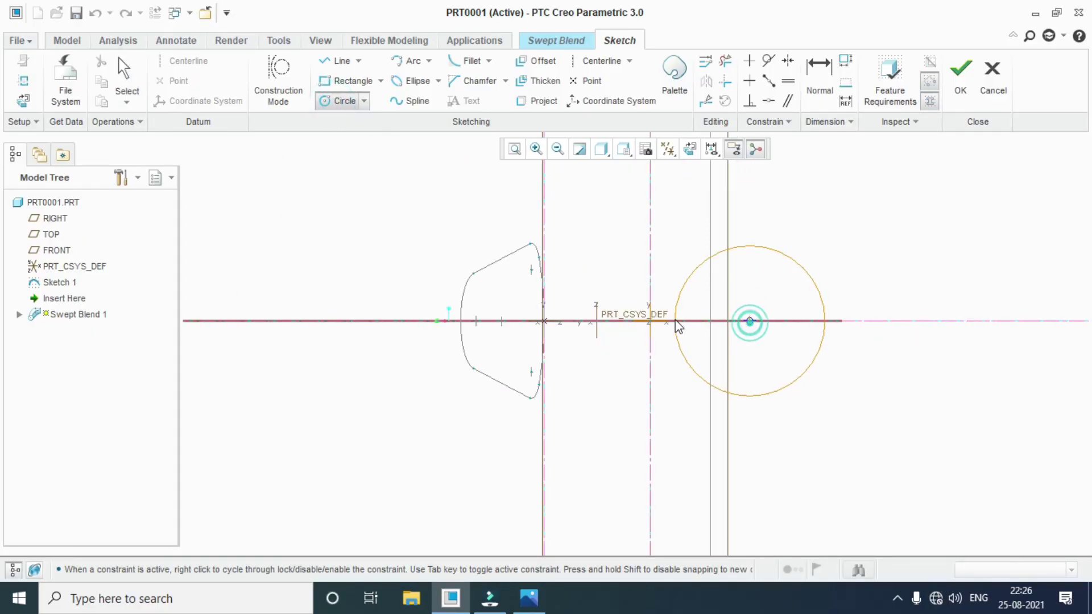
left_click(658, 329)
middle_click_drag(578, 283, 763, 343)
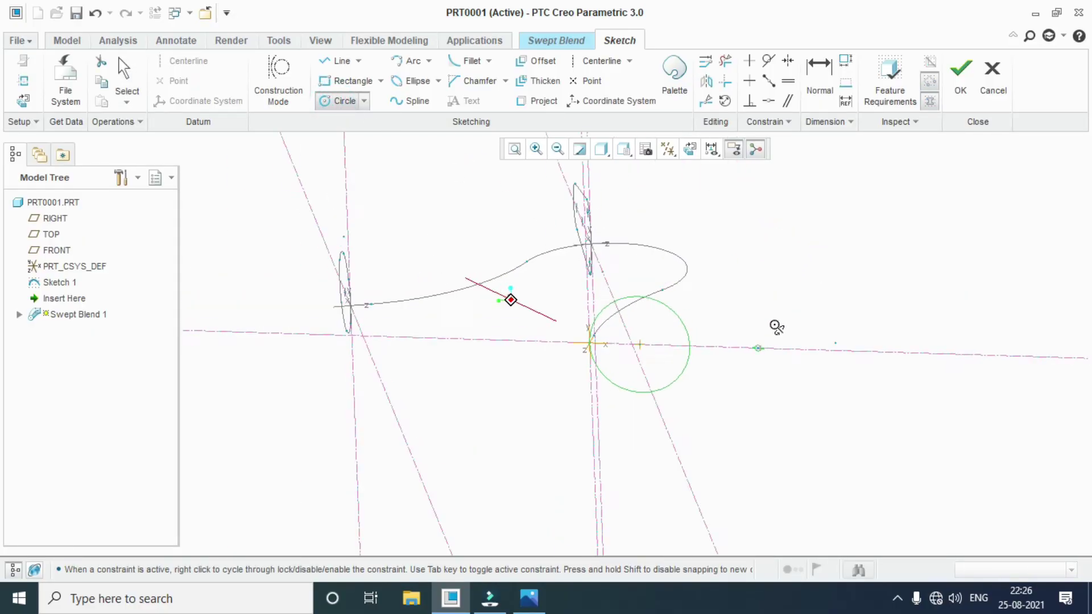
scroll(603, 353, "up", 2)
left_click(126, 71)
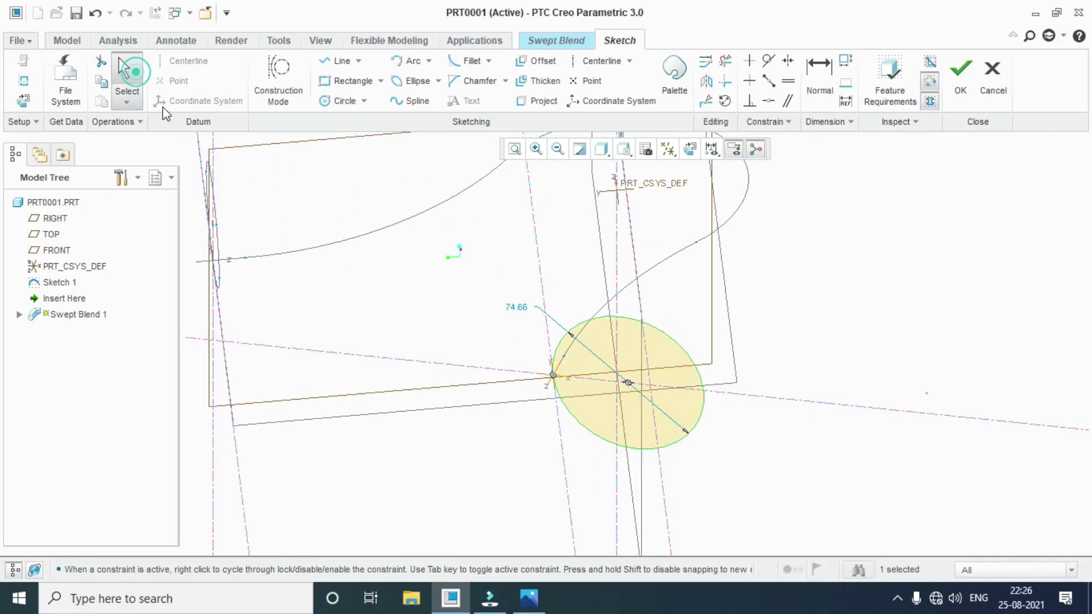
left_click(528, 598)
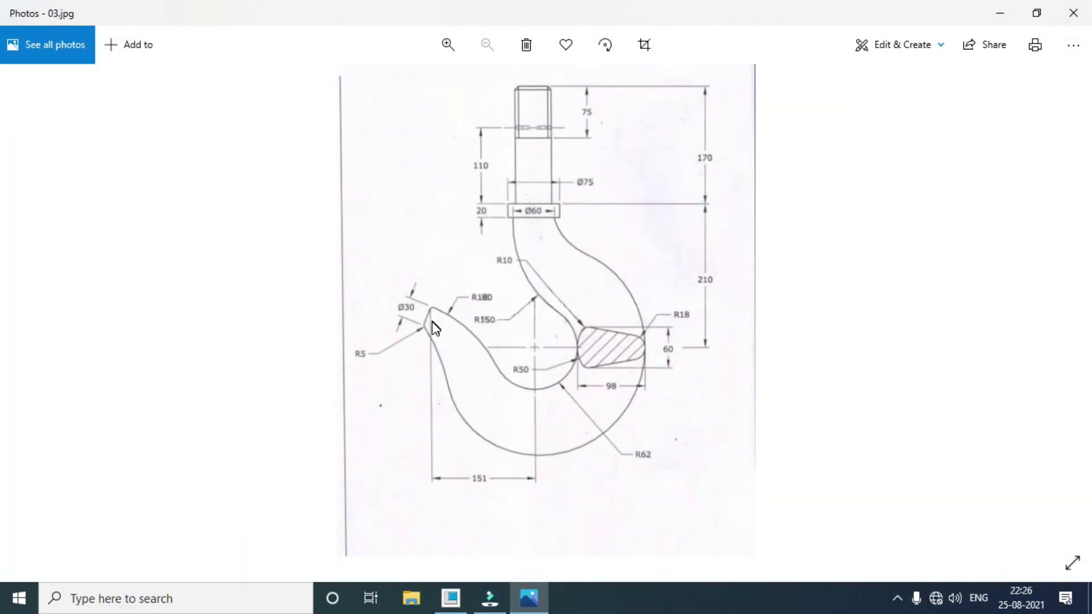
left_click(528, 599)
double_click(519, 307)
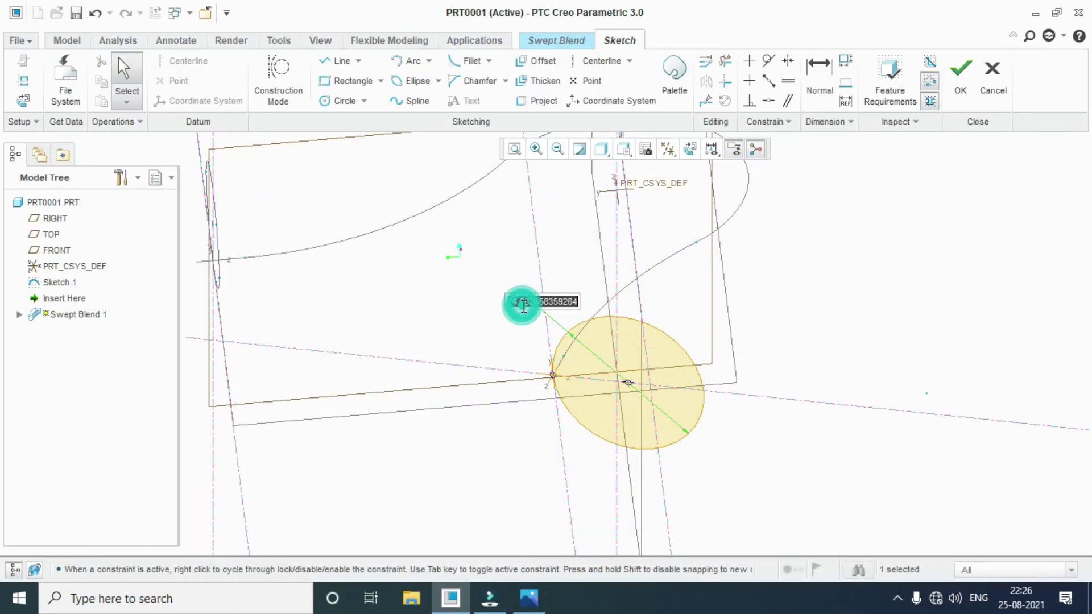
type("30")
key("Return")
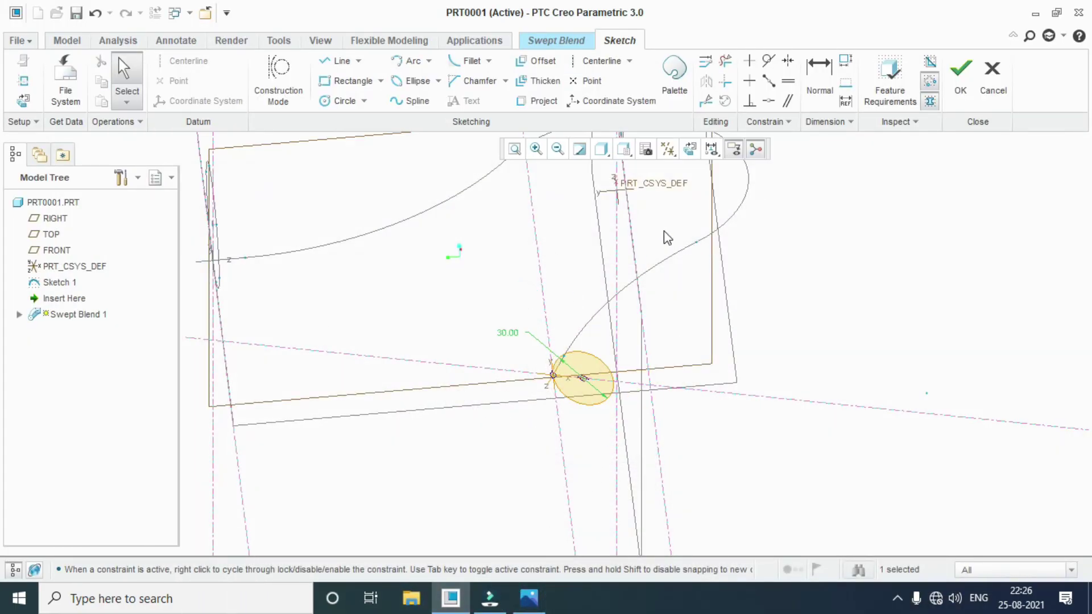
Step: Divide the circle at six points into segments and accept the Section 3 sketch
left_click(690, 149)
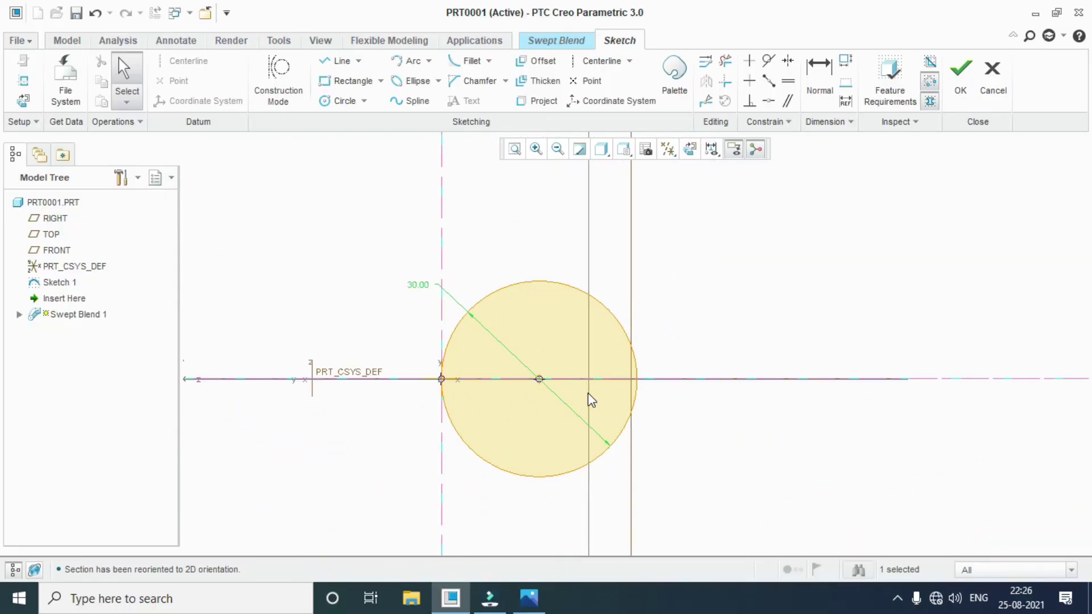
left_click(705, 101)
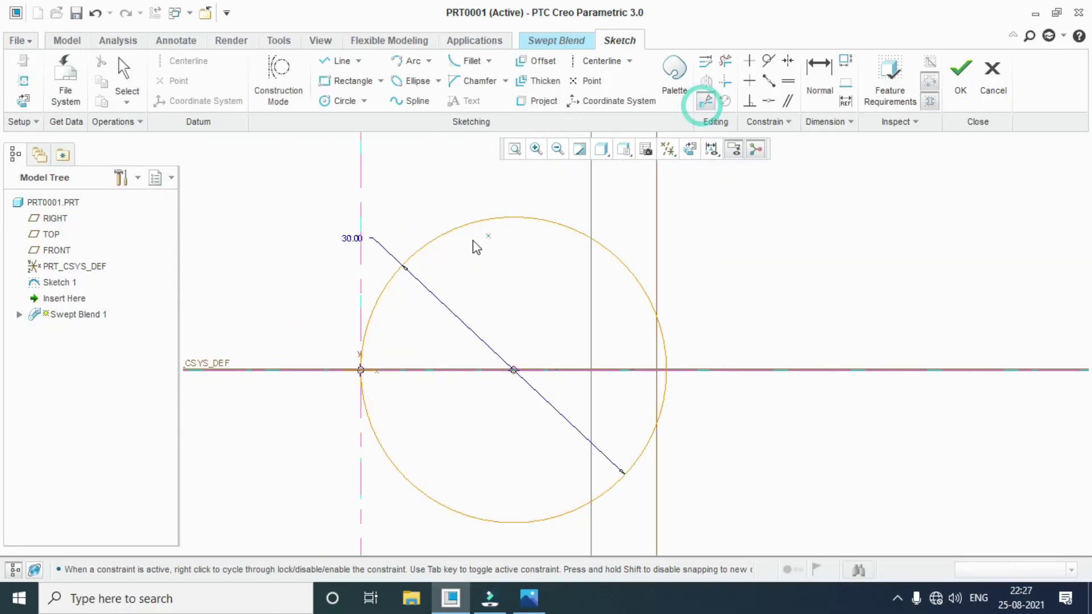
left_click(394, 276)
left_click(511, 216)
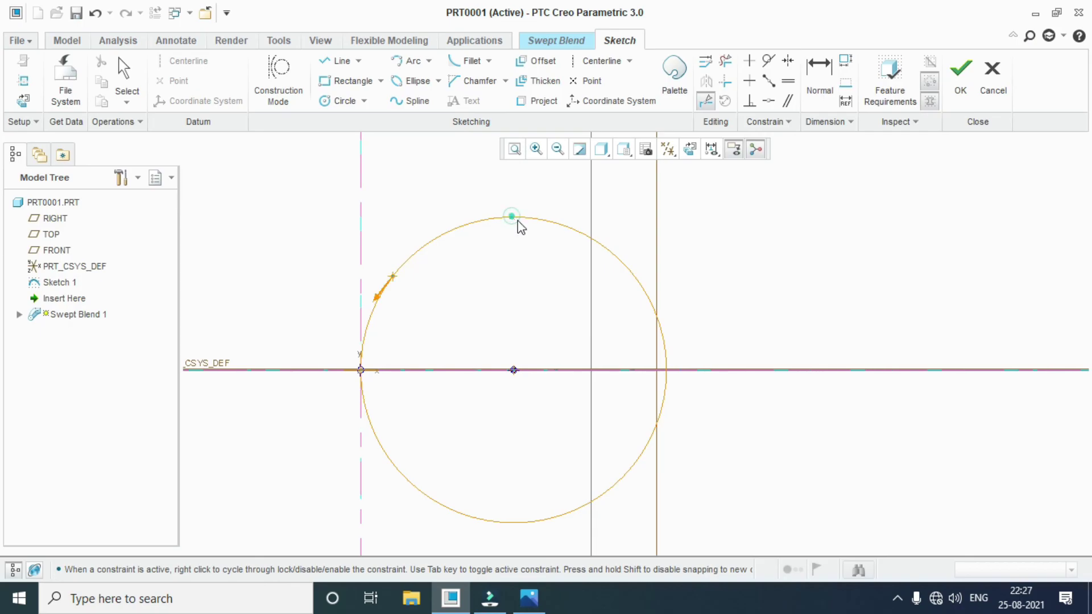
left_click(638, 282)
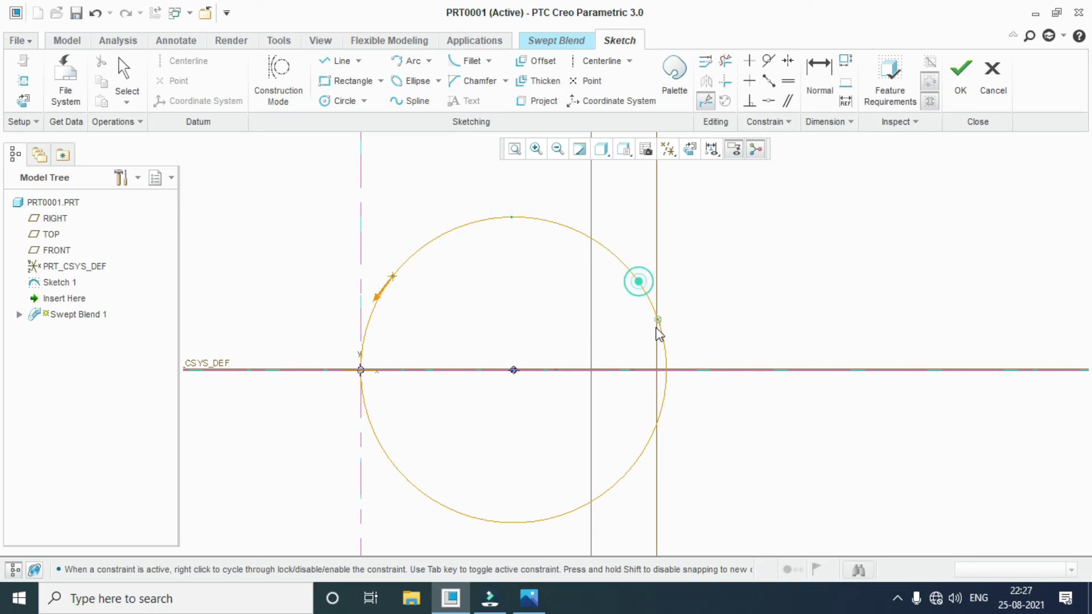
left_click(644, 450)
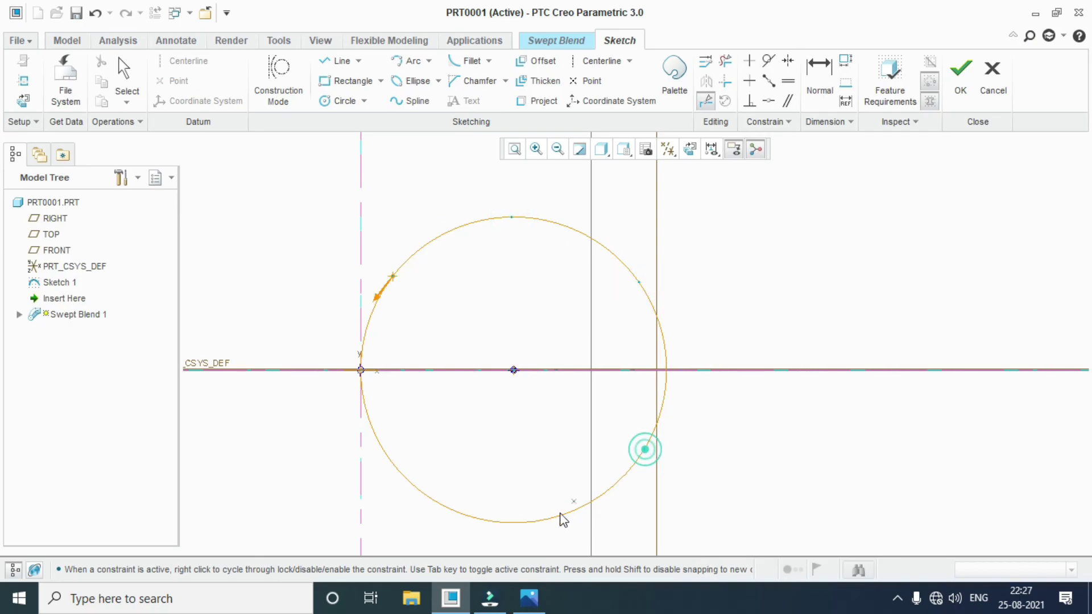
left_click(494, 522)
left_click(382, 449)
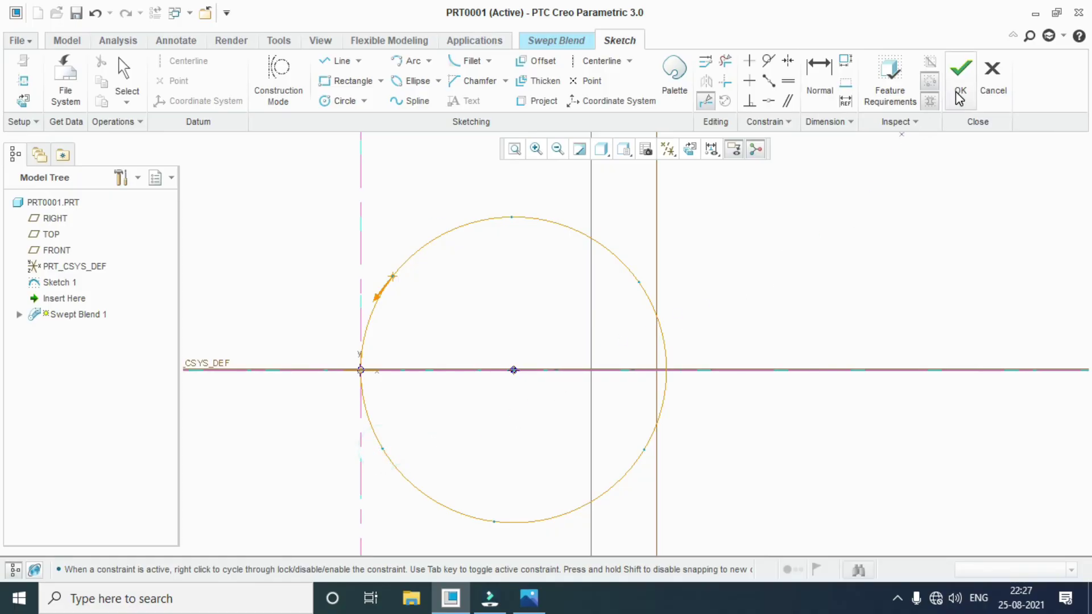
left_click(960, 94)
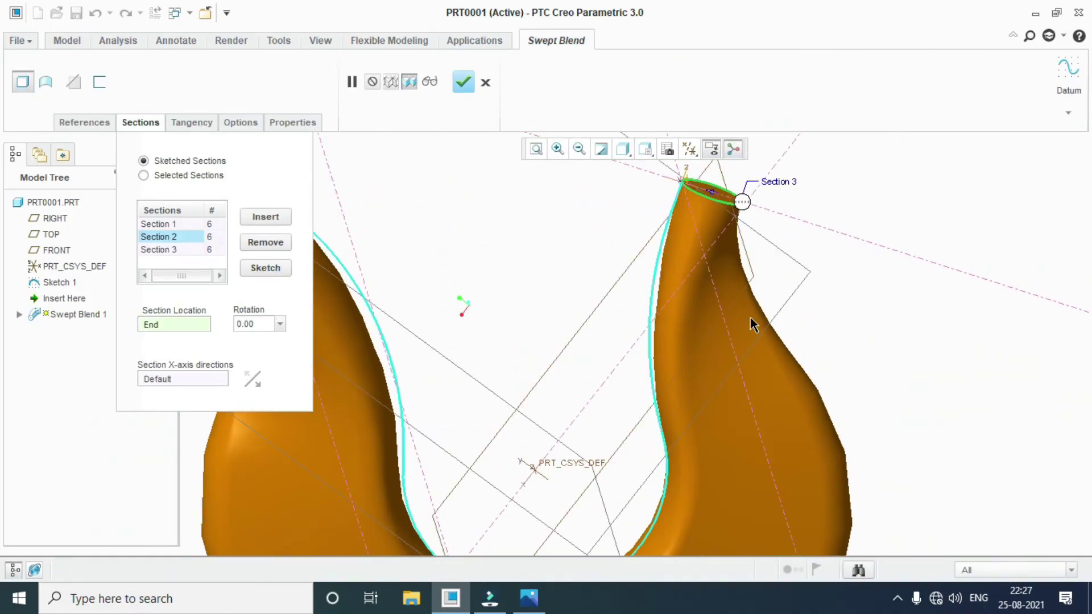
Step: Complete Swept Blend 1 as a solid hook body and compare it with the drawing
left_click(465, 85)
mouse_move(473, 220)
middle_mouse_down()
mouse_move(424, 324)
mouse_move(447, 324)
mouse_move(434, 322)
middle_mouse_up()
key("alt+Tab")
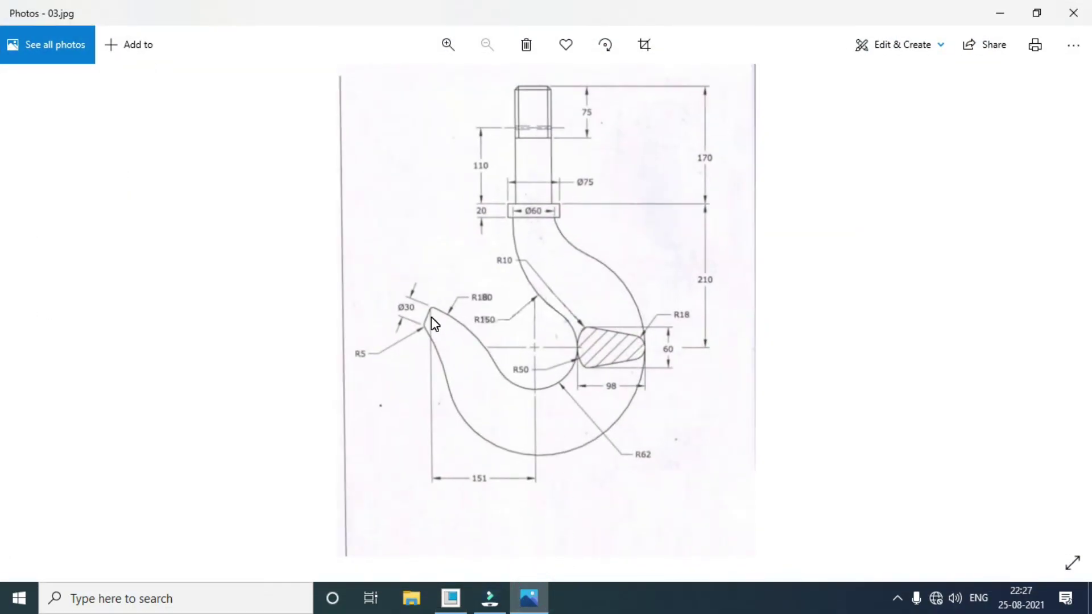
left_click(519, 595)
scroll(608, 378, "down", 3)
scroll(671, 318, "down", 3)
Step: Add a radius 5 round on the circular end edge at the hook's tip
left_click(830, 376)
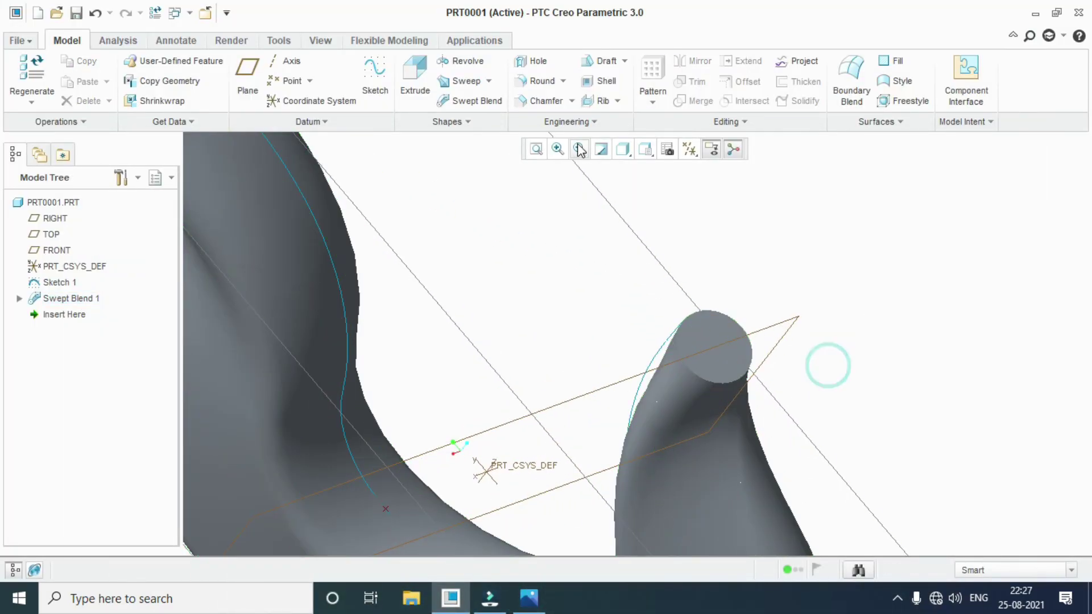
left_click(560, 81)
left_click(549, 103)
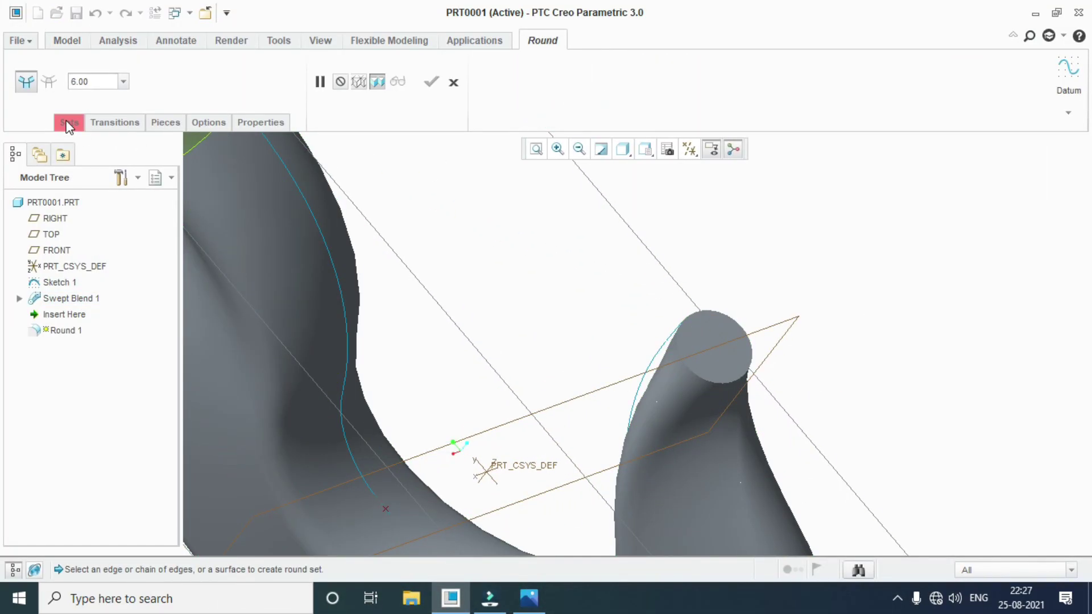
left_click(98, 83)
type("5")
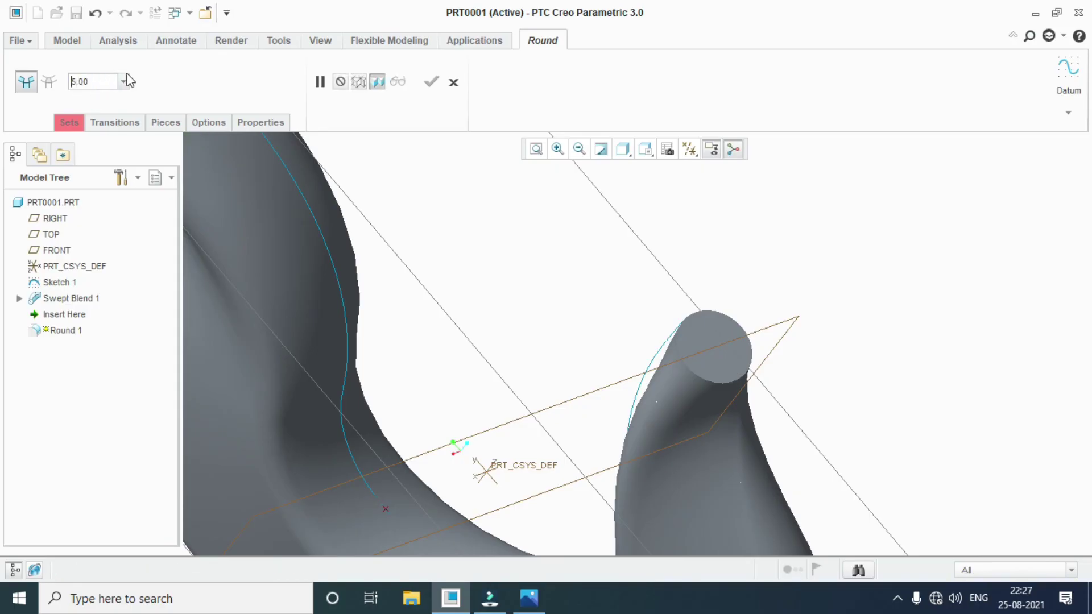
left_click(703, 382)
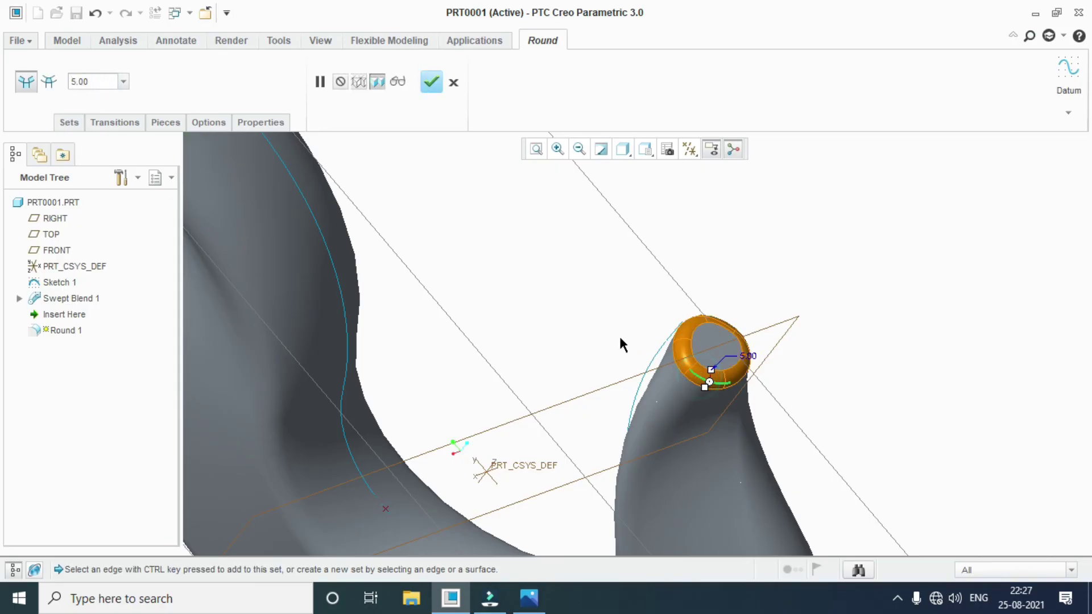
left_click(431, 82)
key("ctrl+d")
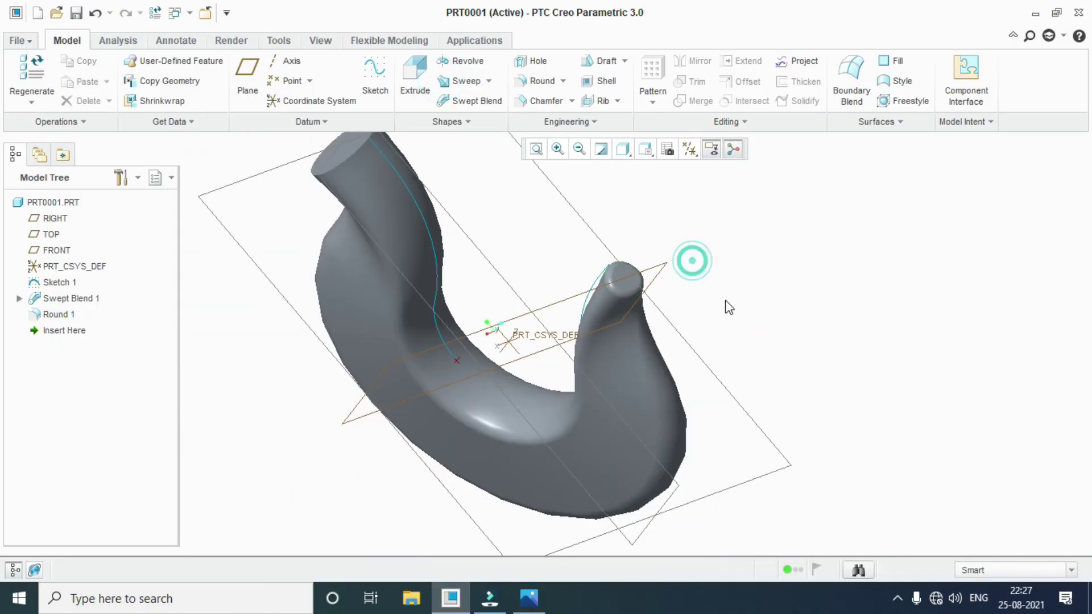
middle_click_drag(724, 305, 781, 277)
Step: Start an extrusion on the hook's top end face and sketch a circle at the origin
key("ctrl+d")
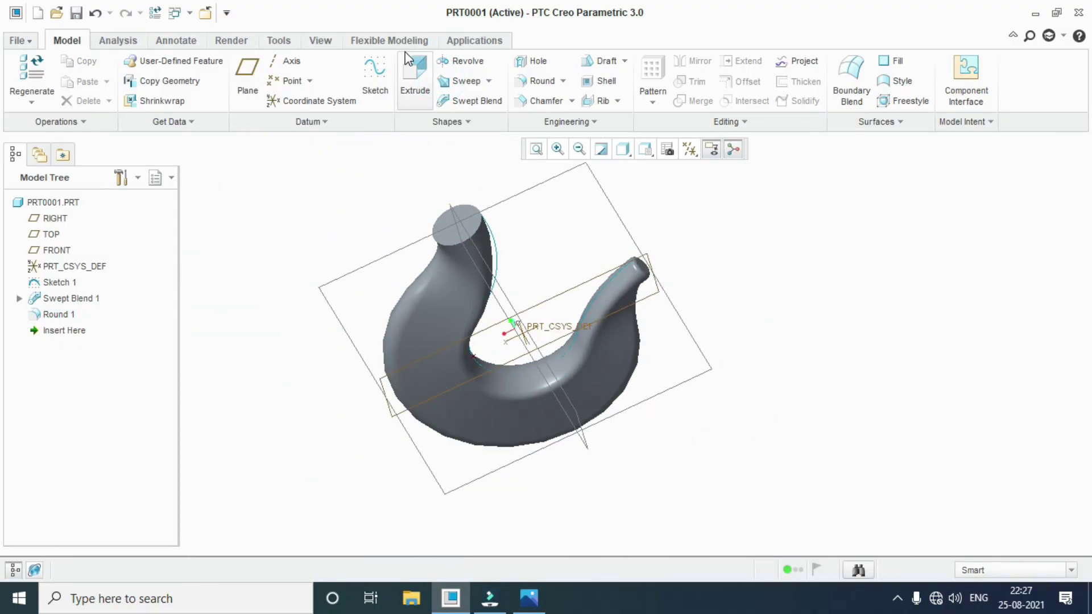
left_click(415, 74)
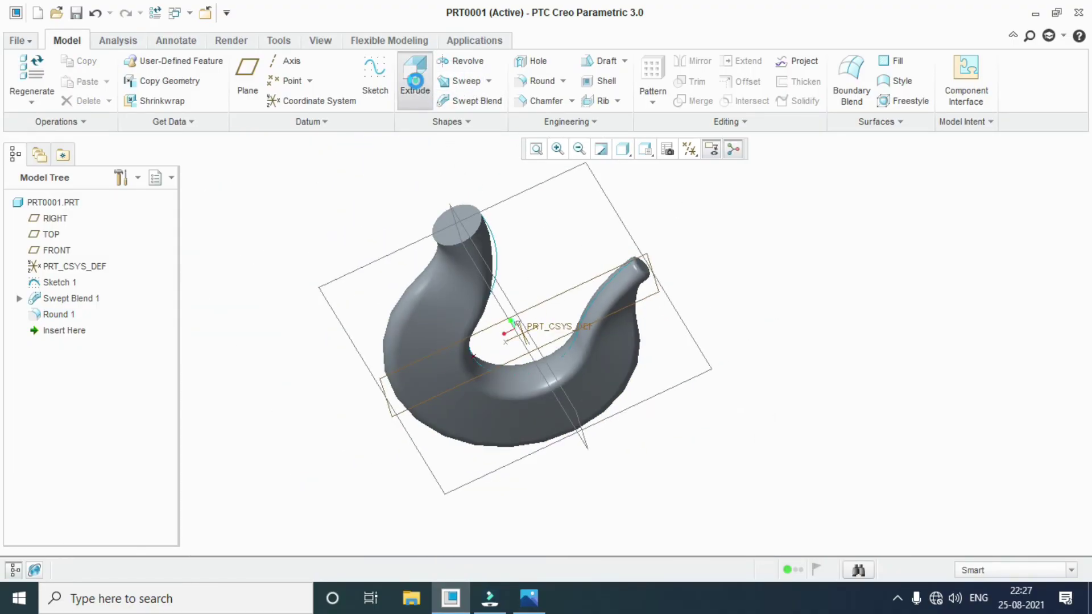
left_click(467, 209)
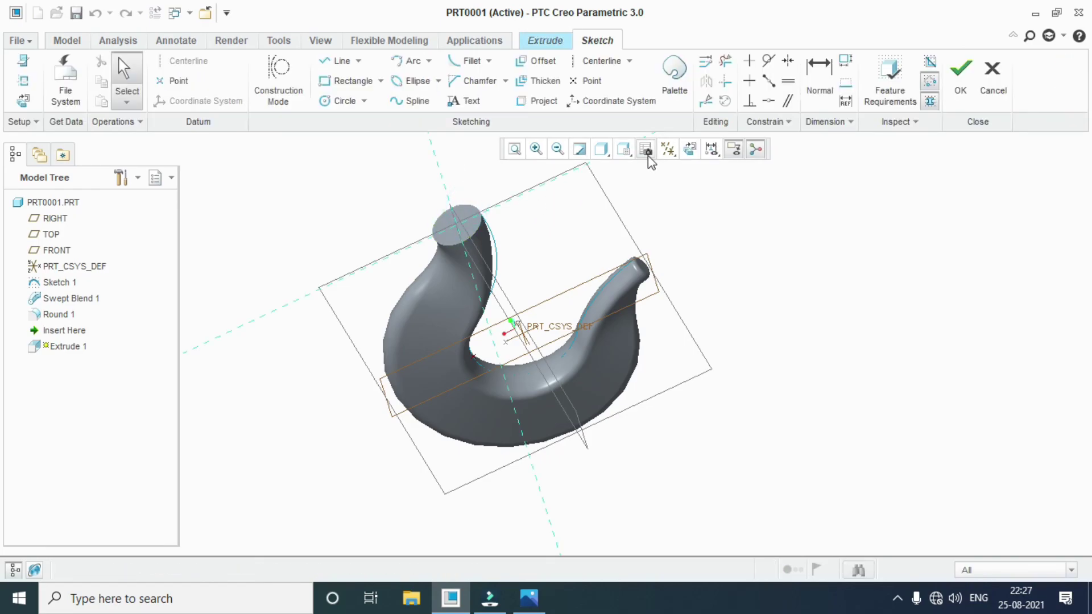
left_click(689, 150)
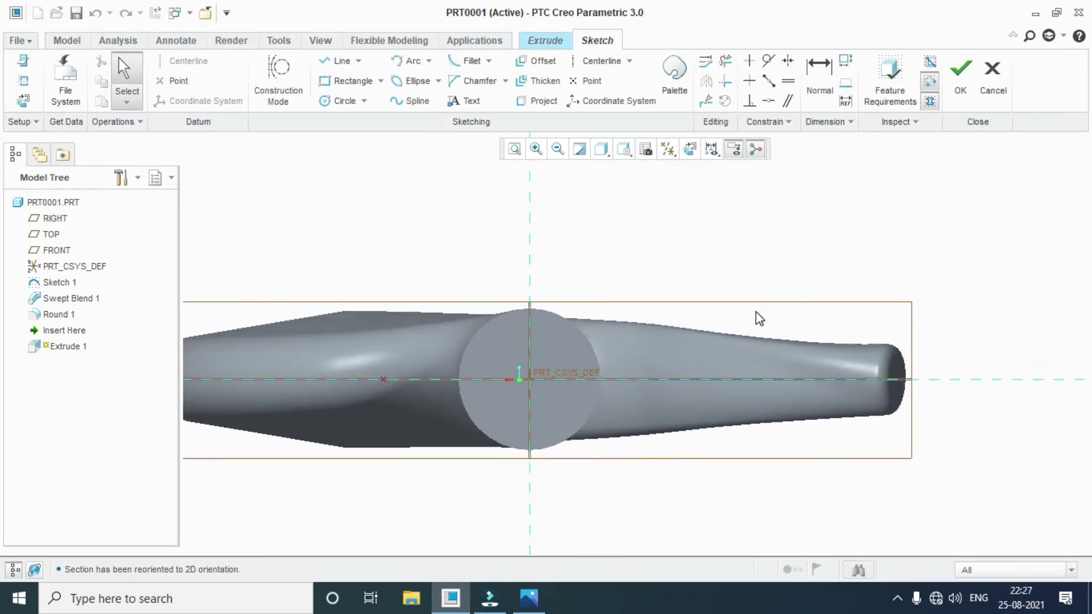
left_click(333, 102)
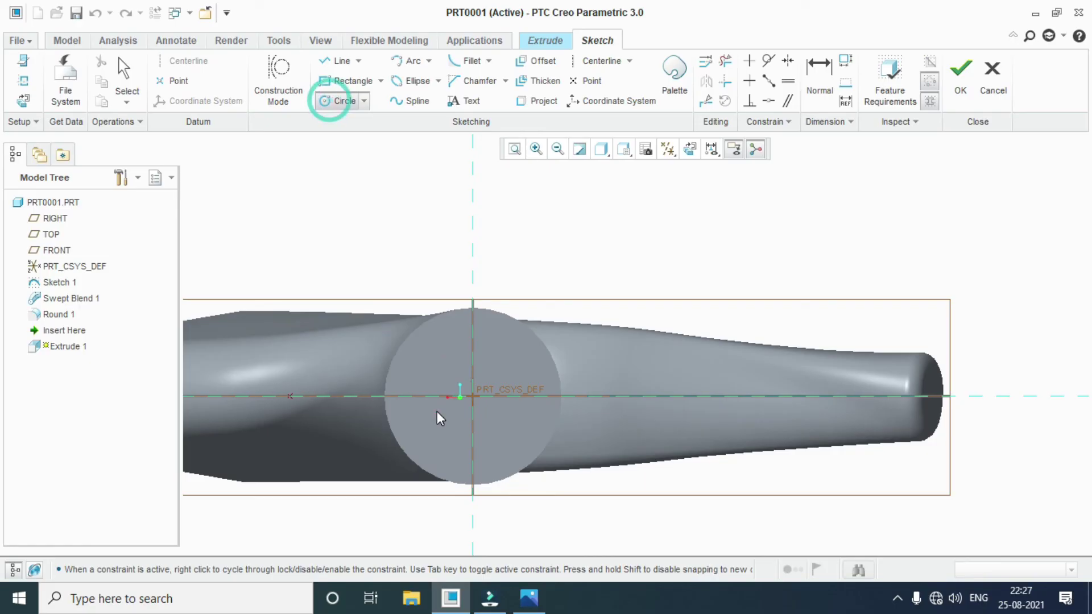
left_click(472, 396)
left_click(539, 296)
left_click(124, 74)
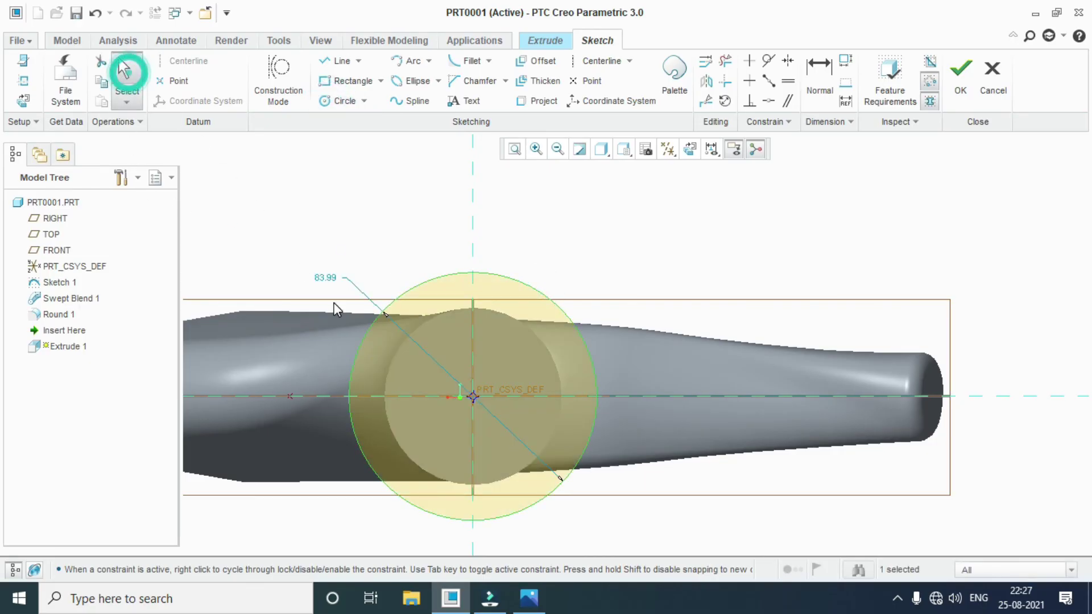
Step: Dimension the collar circle to 75 diameter, after checking the reference drawing, and accept the sketch
double_click(331, 277)
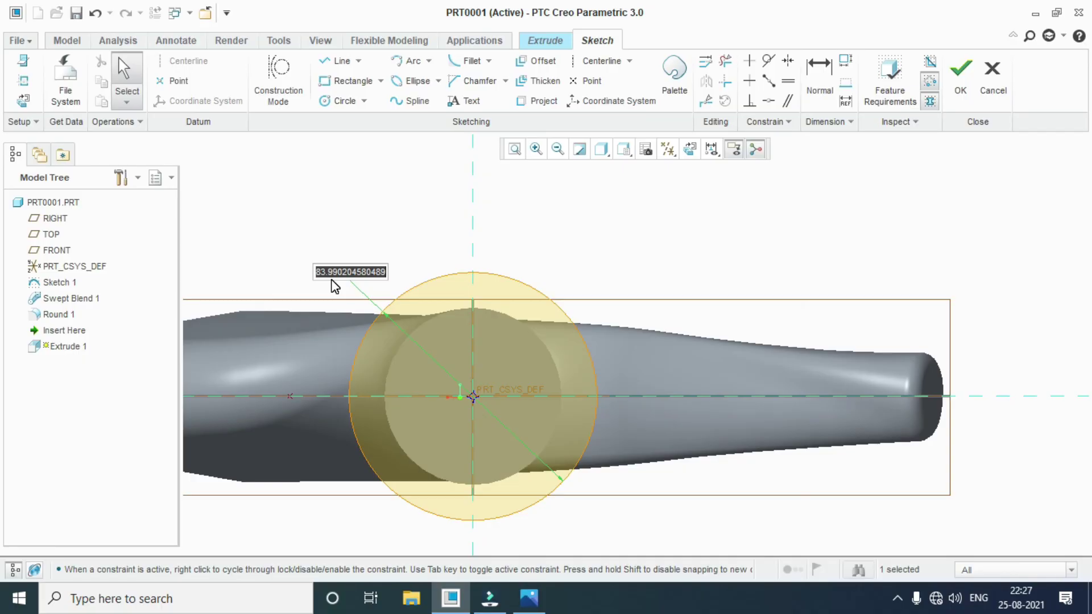
type("6")
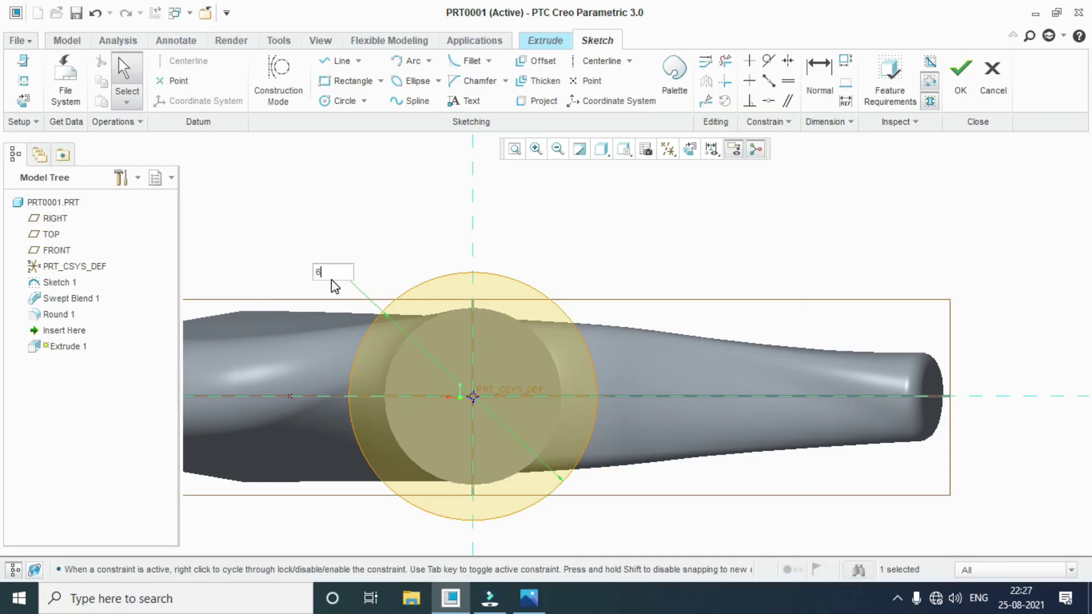
type("0")
key("Return")
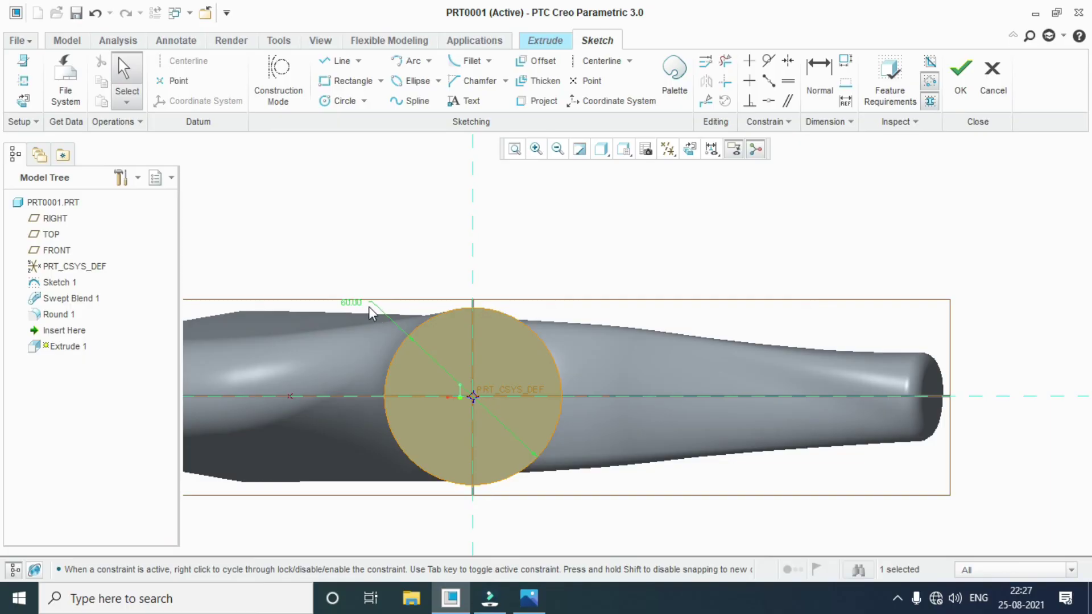
left_click(528, 598)
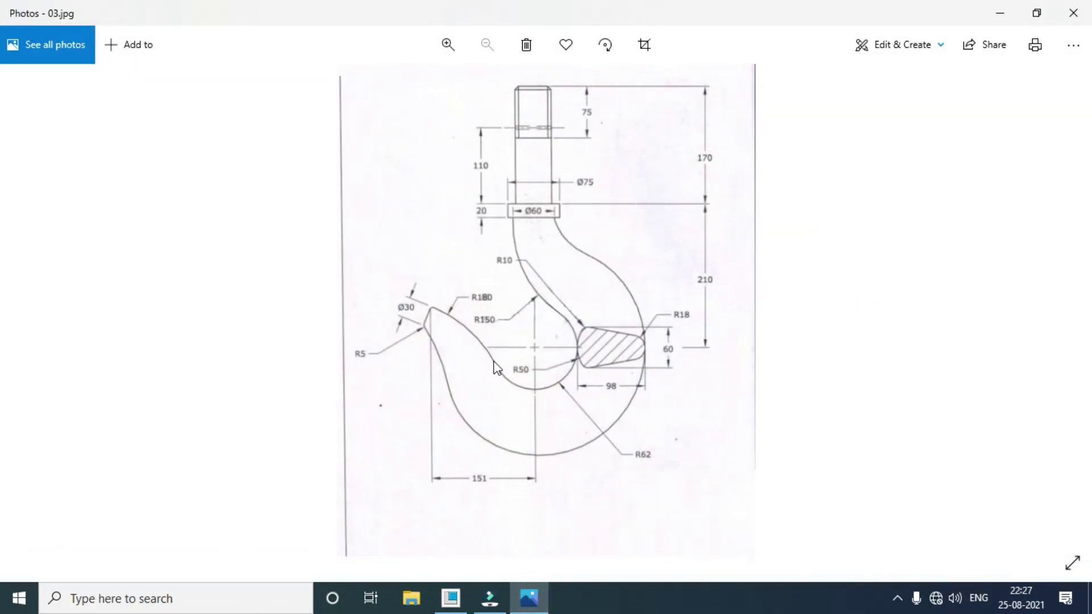
left_click(533, 597)
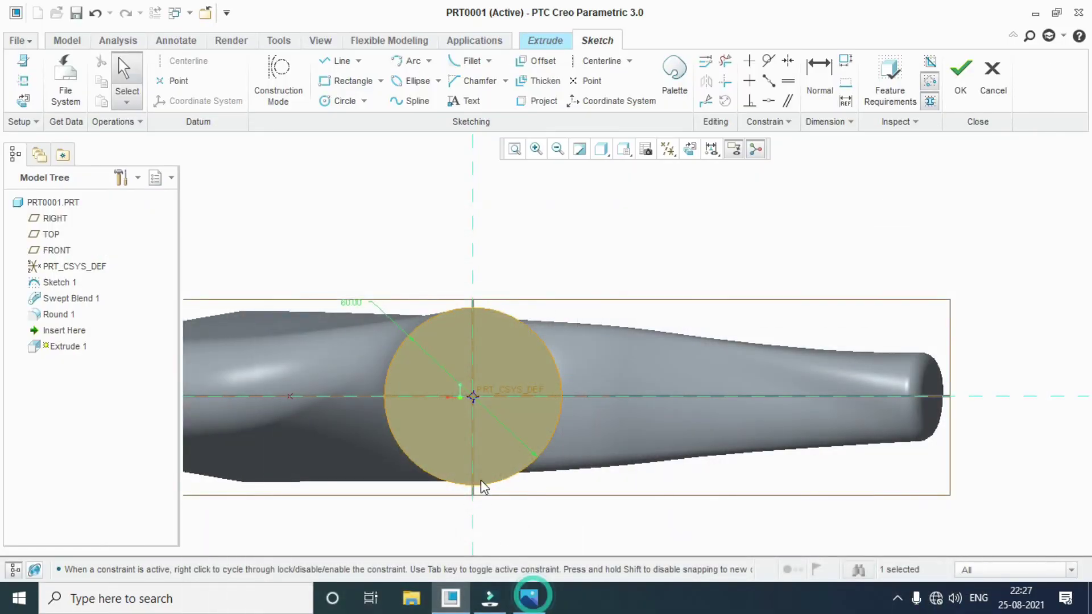
double_click(355, 302)
type("75")
key("Return")
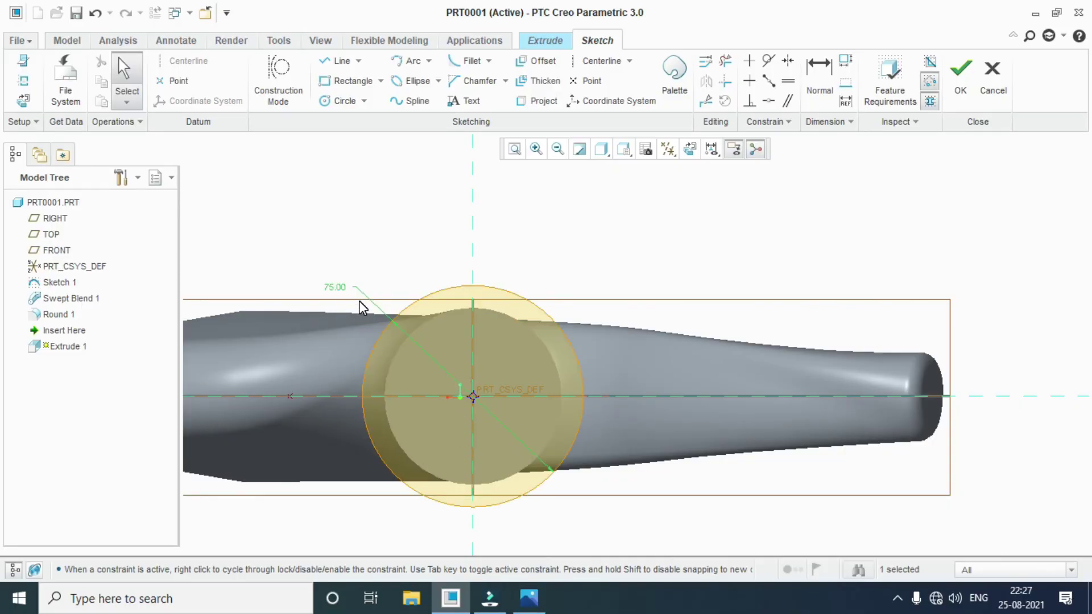
left_click(959, 80)
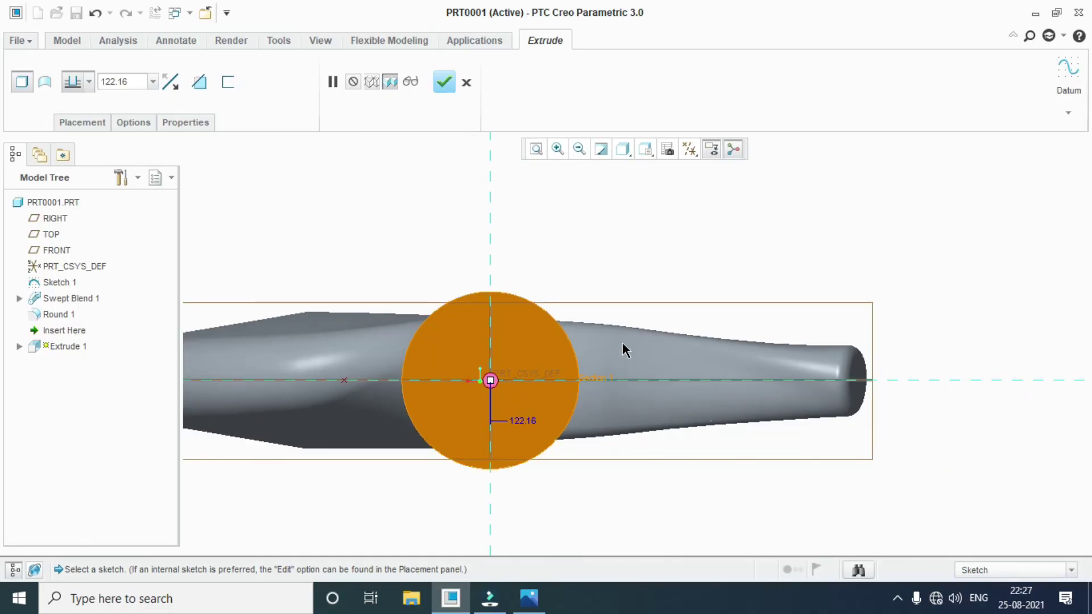
Step: Extrude the collar to a depth of 20 and complete the feature
middle_click_drag(622, 342, 684, 333)
scroll(683, 333, "up", 5)
scroll(550, 216, "down", 3)
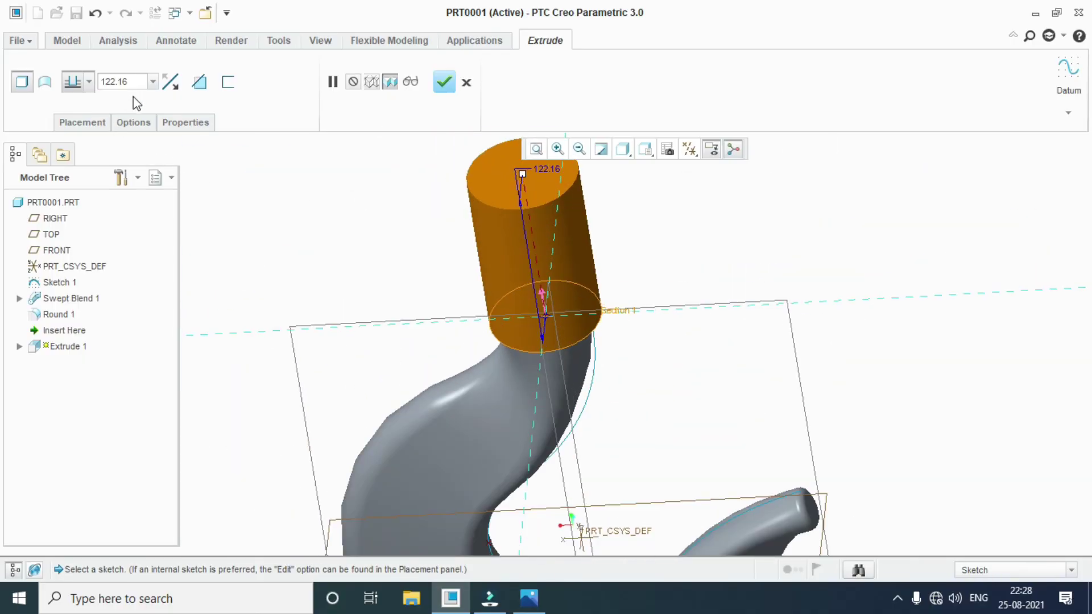
double_click(138, 81)
type("20")
key("Return")
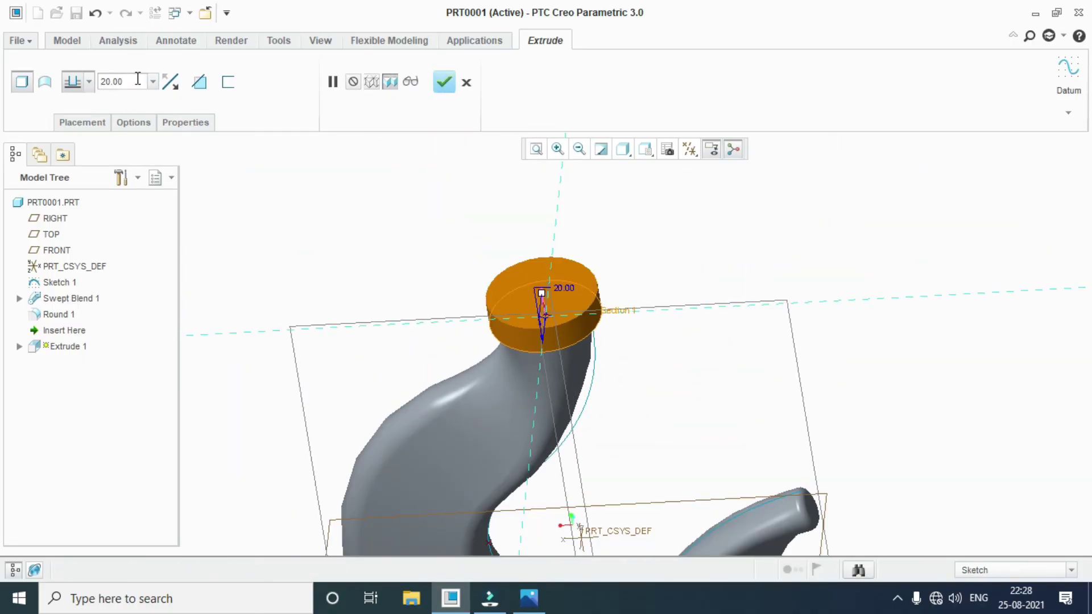
left_click(444, 82)
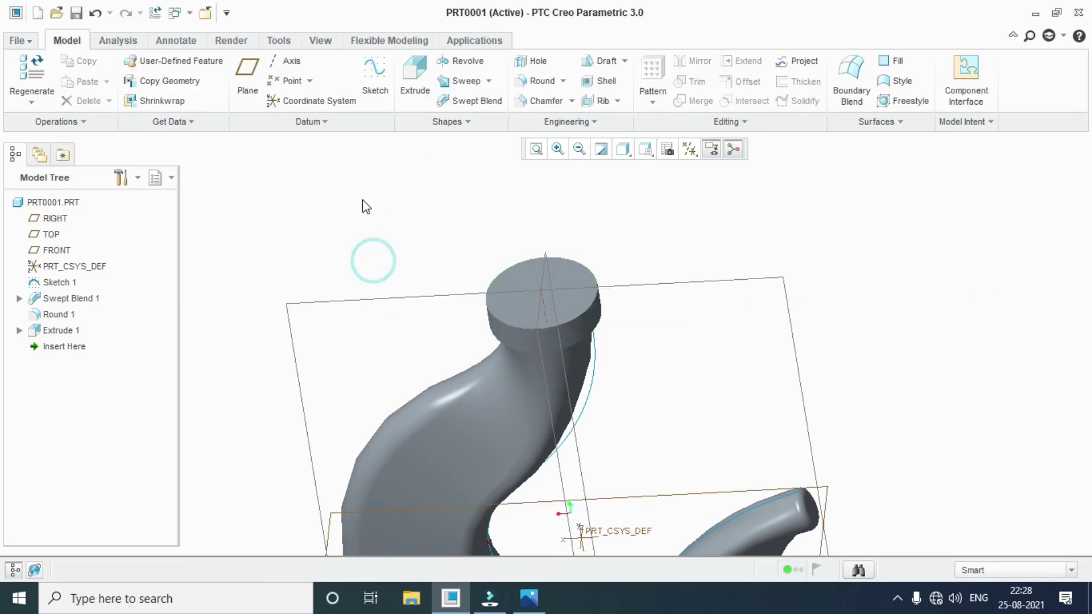
Step: Sketch a 60-diameter circle at the origin on the collar's top face for a new extrusion
left_click(400, 96)
left_click(564, 269)
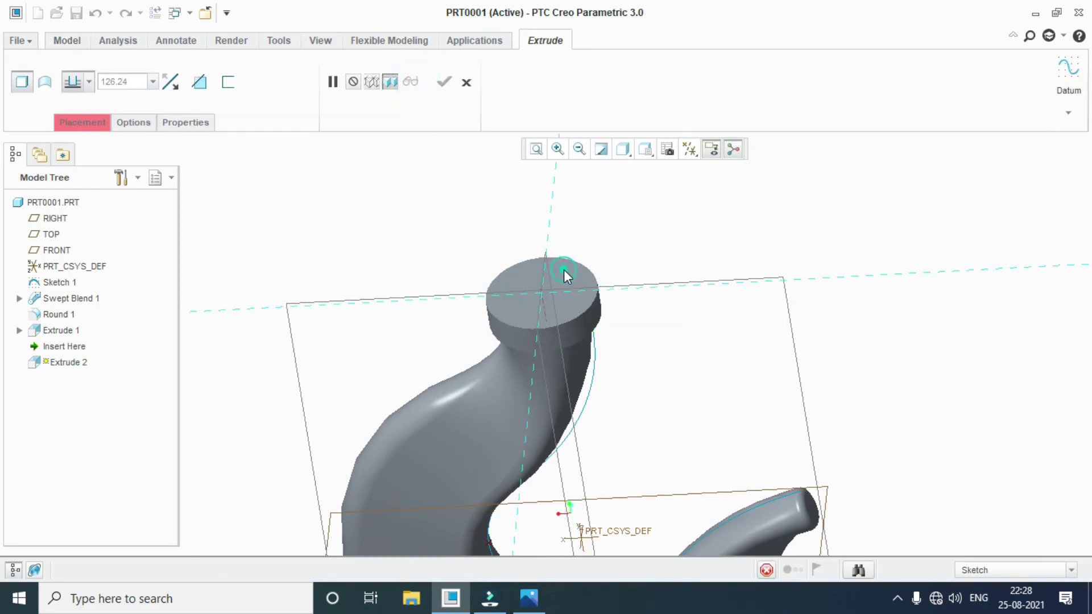
left_click(692, 149)
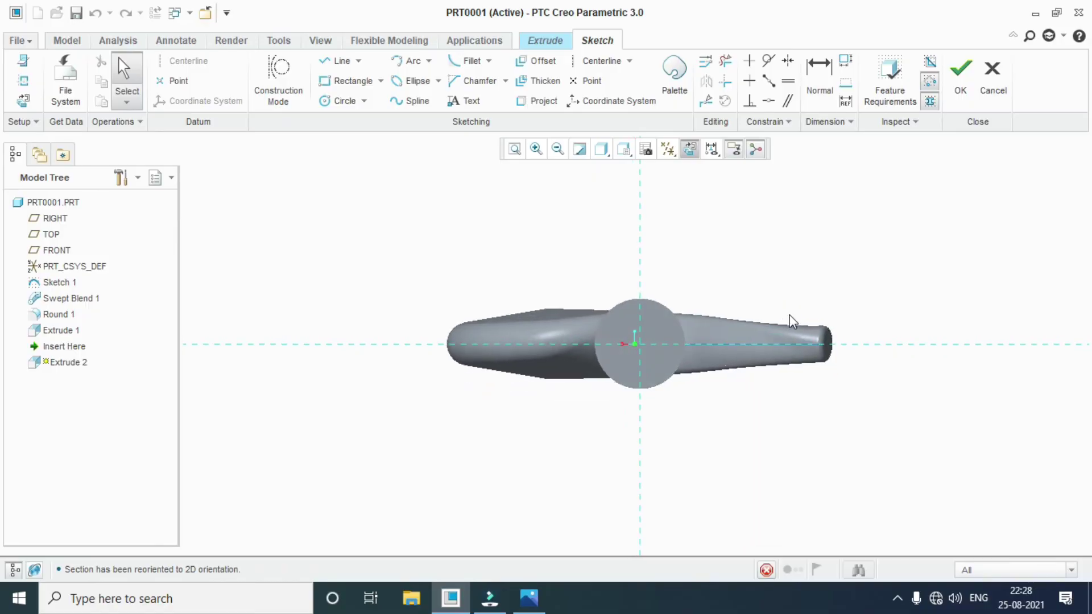
left_click(339, 104)
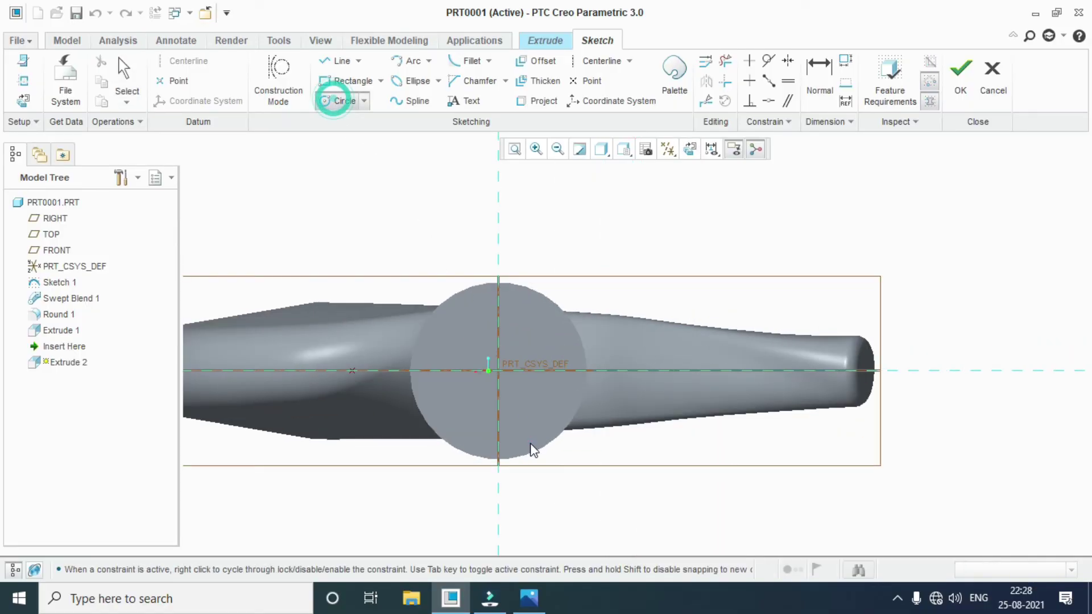
left_click(497, 372)
left_click(530, 316)
left_click(125, 74)
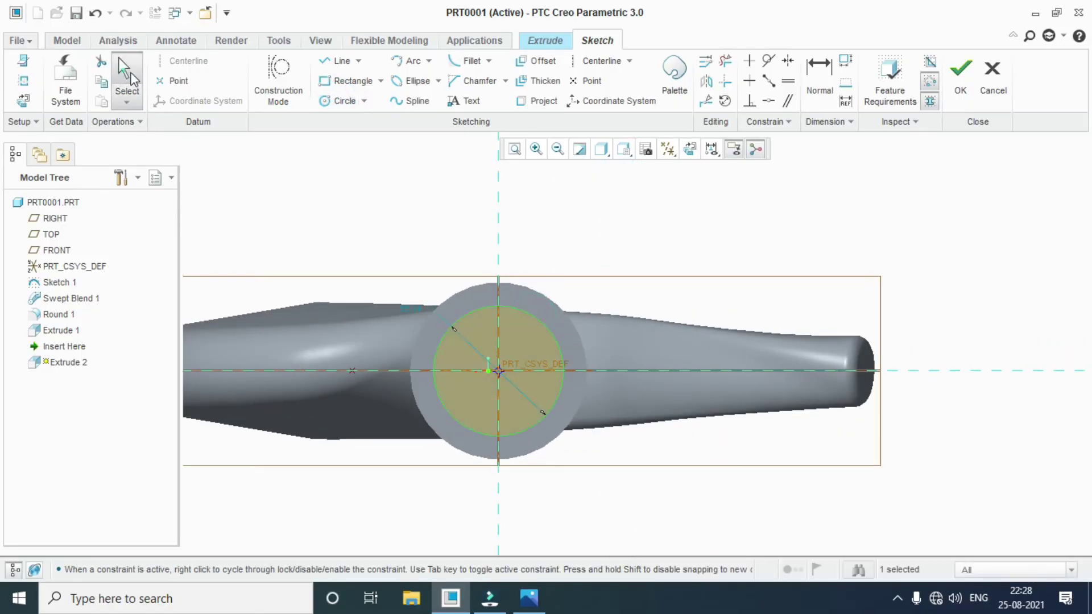
double_click(408, 307)
type("60")
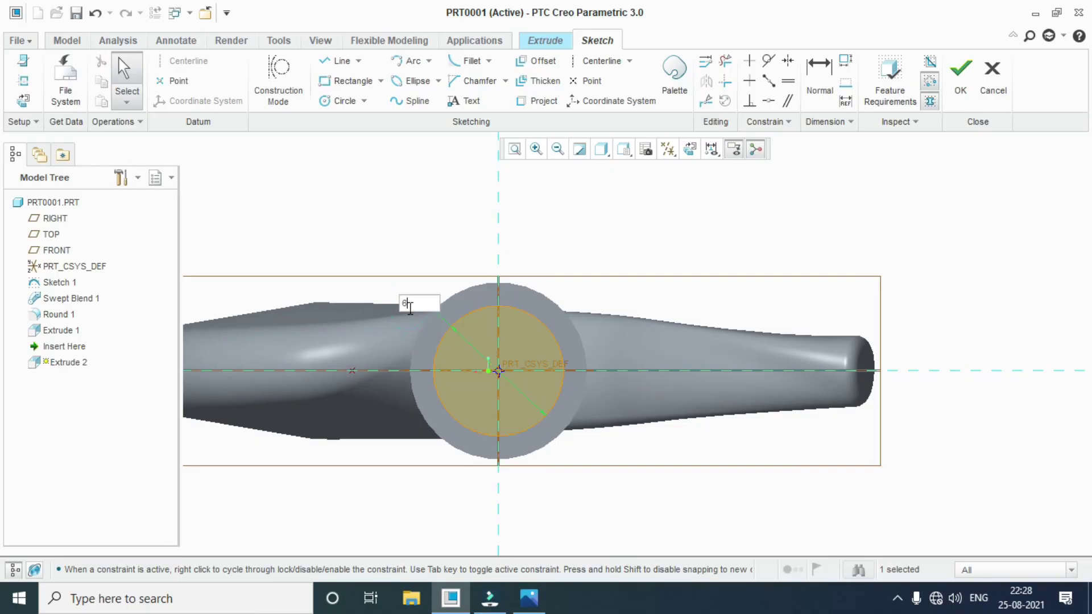
key("Return")
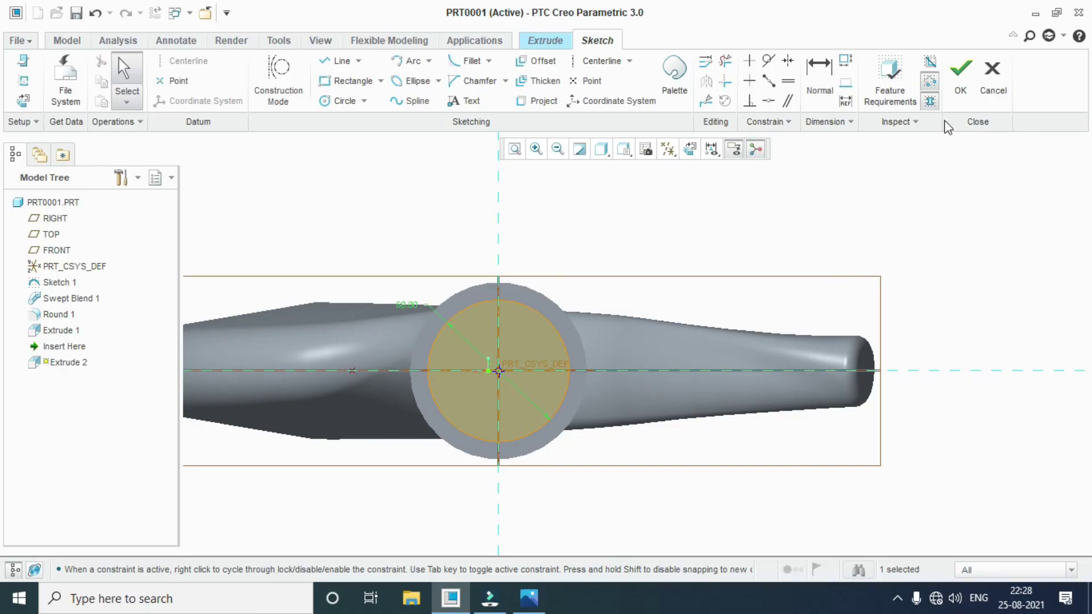
left_click(961, 73)
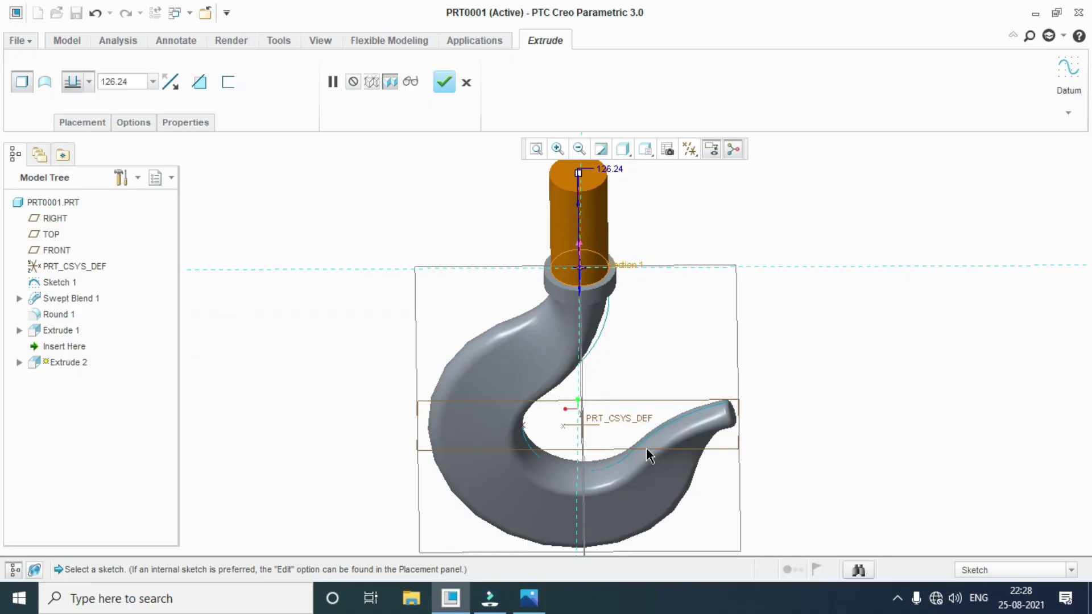
Step: Extrude the shank 170 long, per the reference drawing, and complete the feature
double_click(134, 78)
left_click(529, 597)
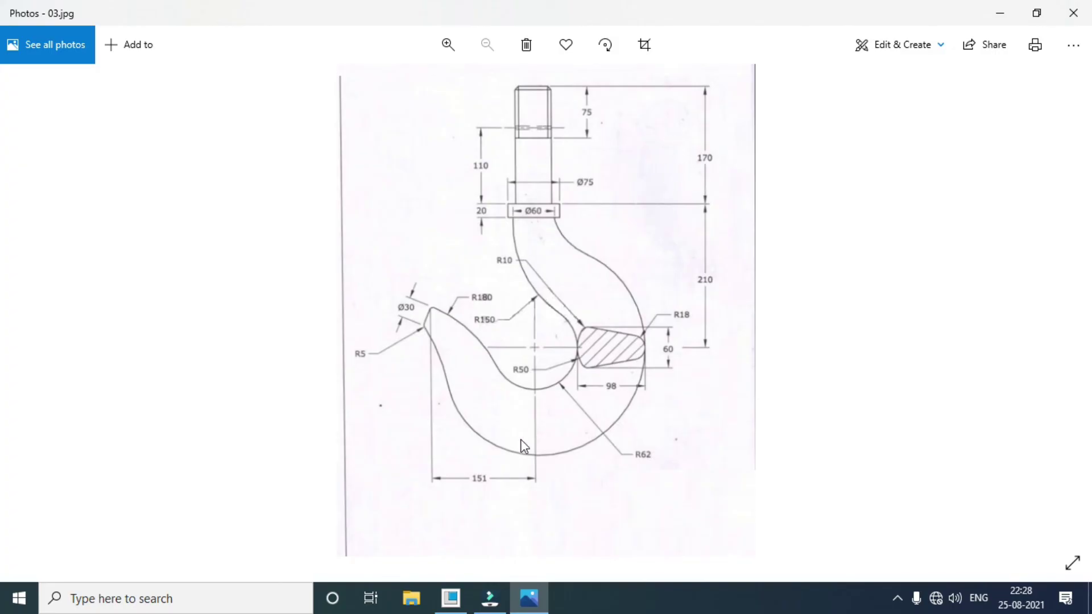
left_click(450, 597)
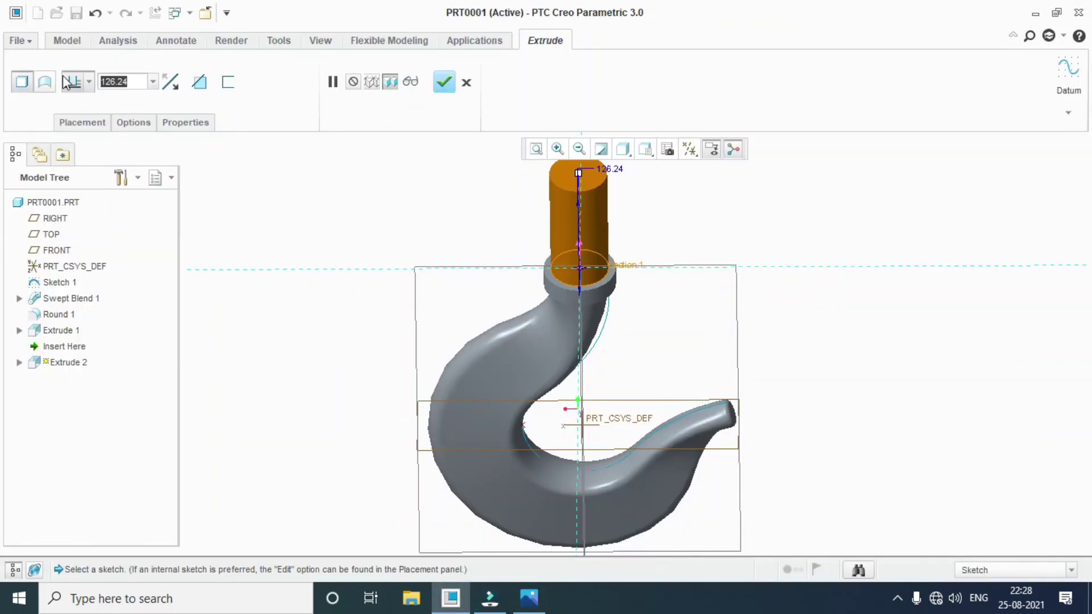
type("170")
key("Return")
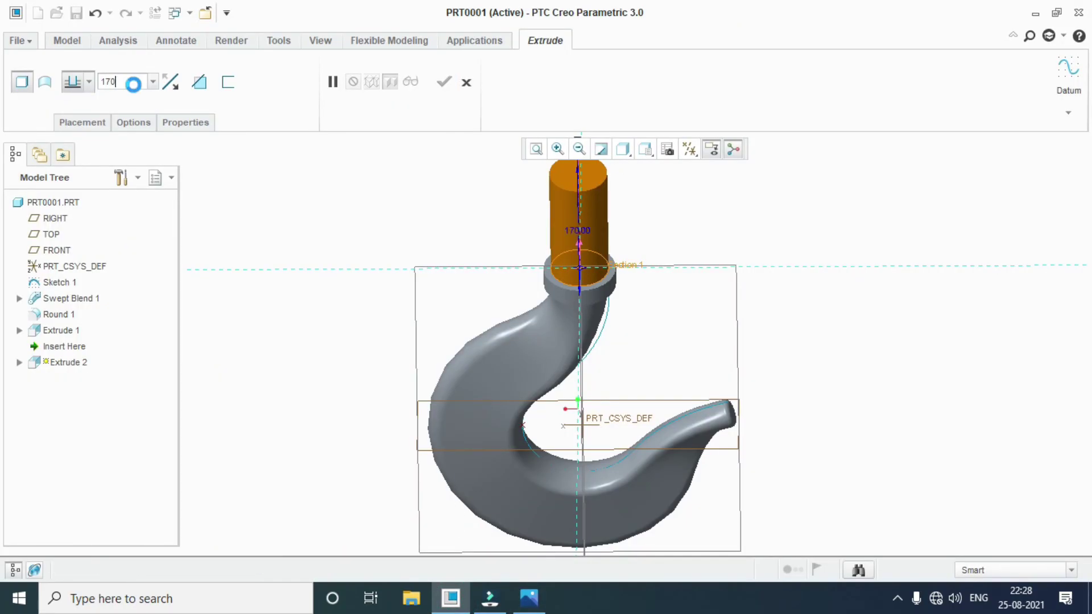
scroll(245, 349, "up", 2)
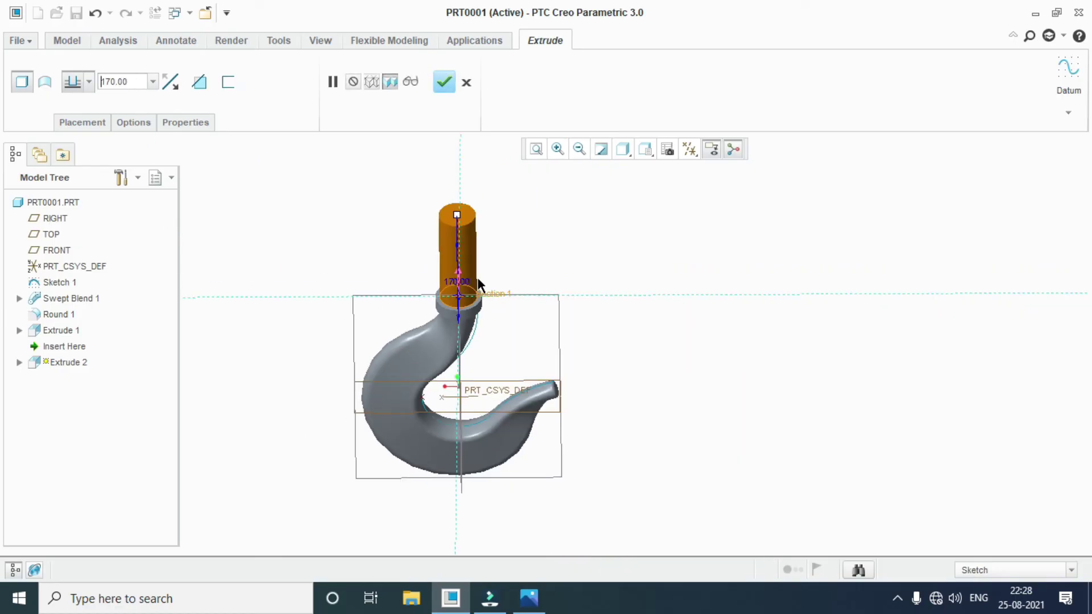
left_click(443, 86)
scroll(473, 217, "down", 3)
scroll(563, 336, "up", 2)
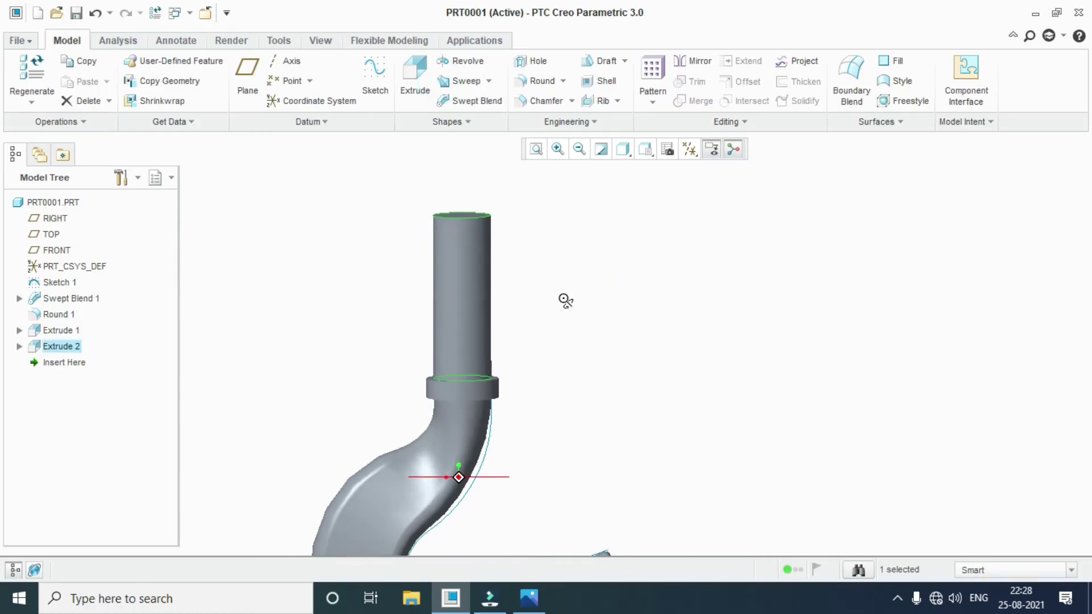
scroll(481, 290, "down", 2)
Step: Start a sketch on the FRONT plane referencing the shank's end face and side
left_click(529, 597)
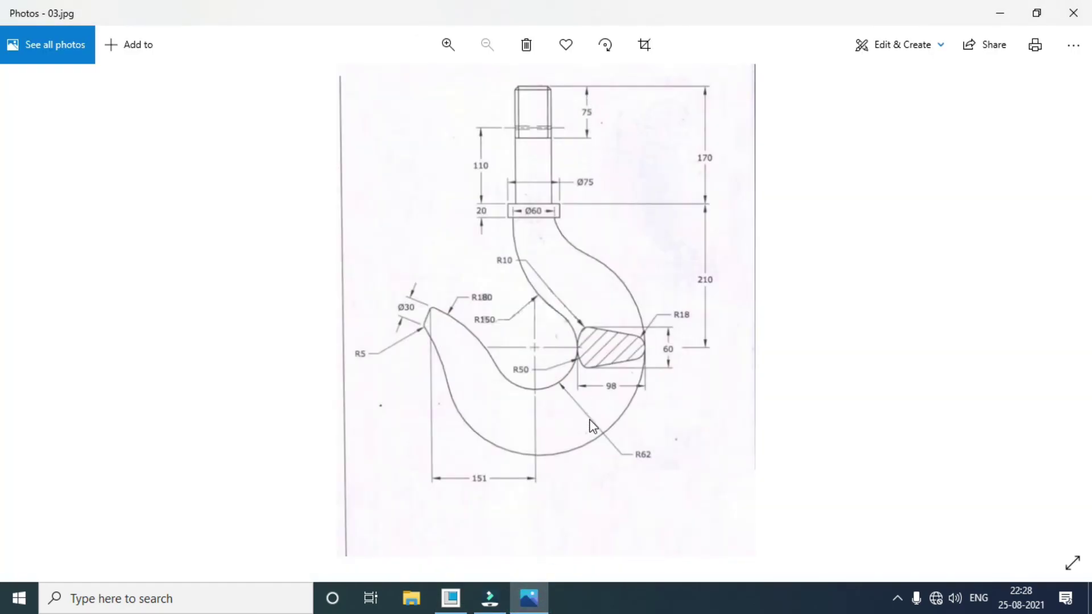
left_click(539, 598)
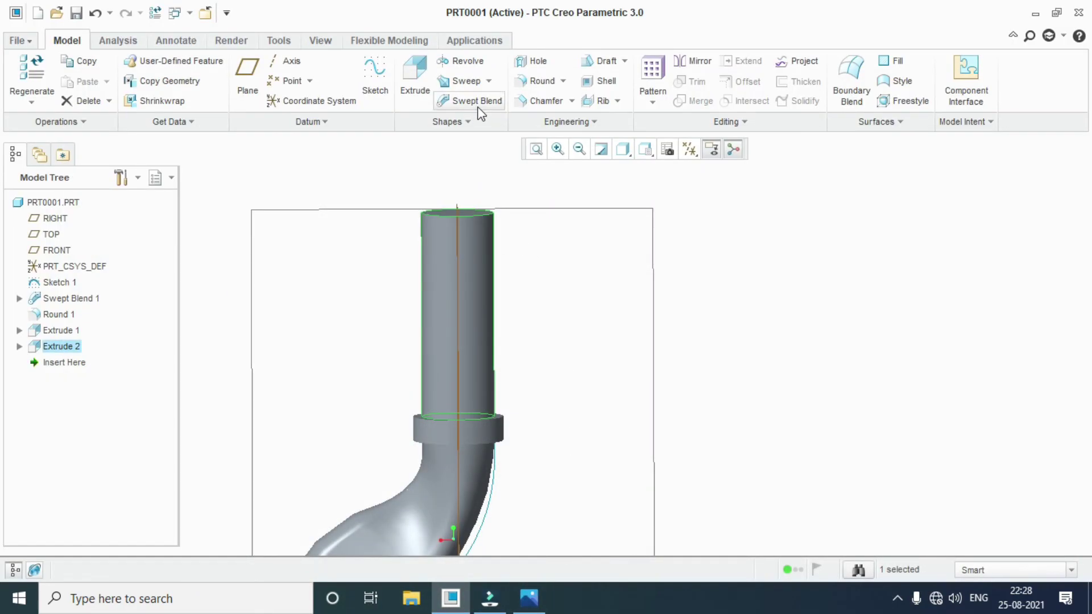
left_click(490, 83)
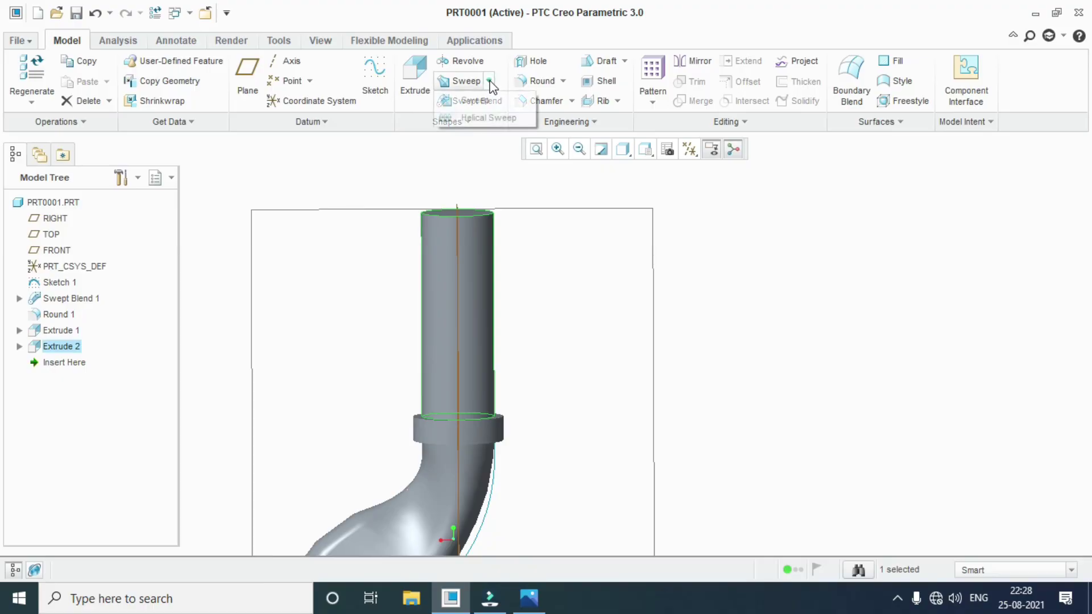
left_click(381, 74)
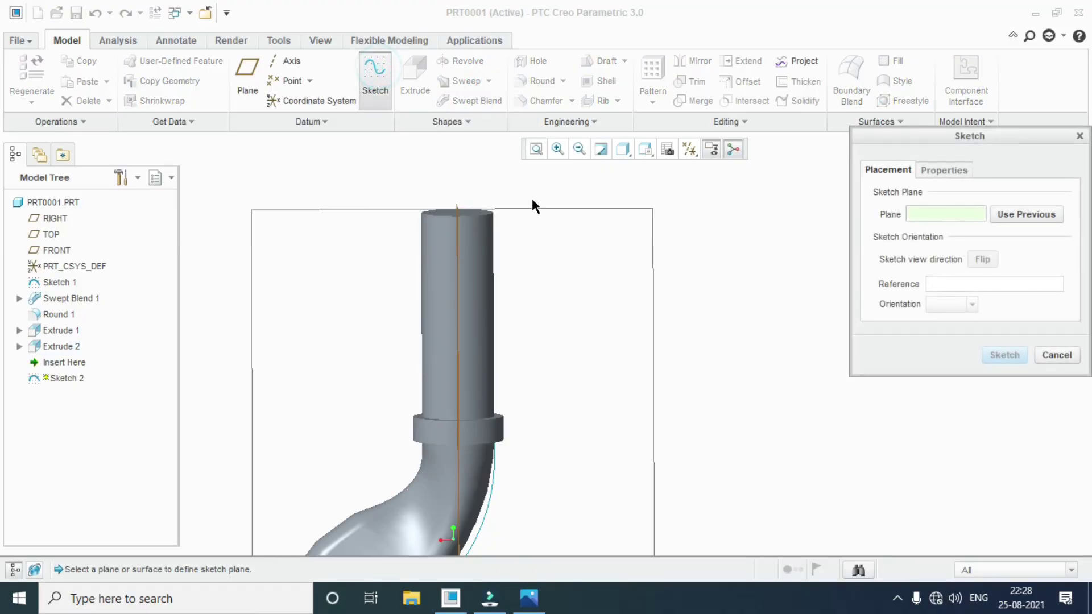
left_click(544, 206)
left_click(1002, 356)
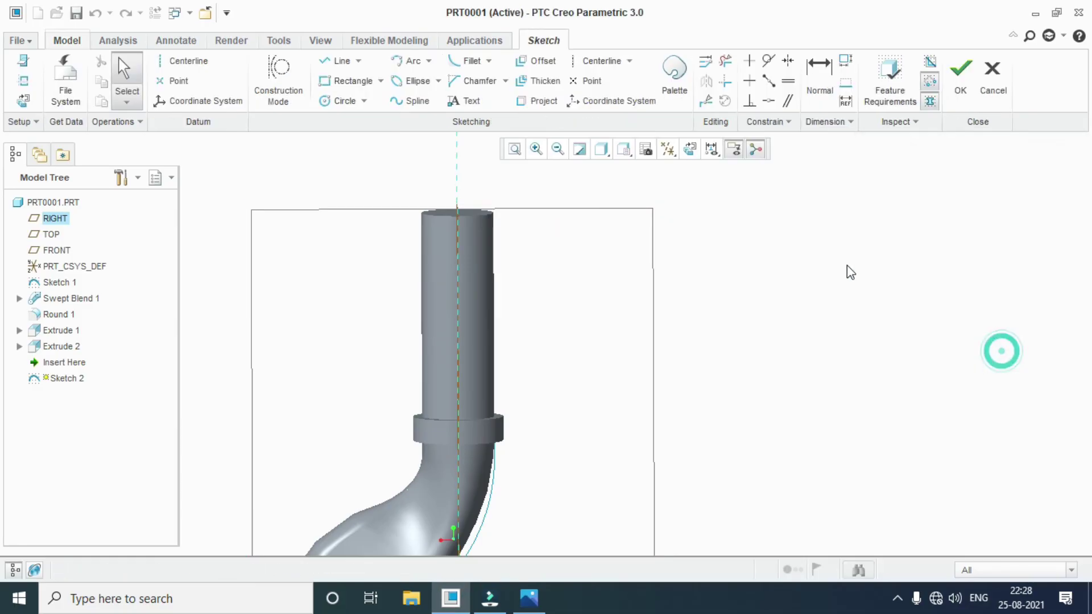
left_click(689, 149)
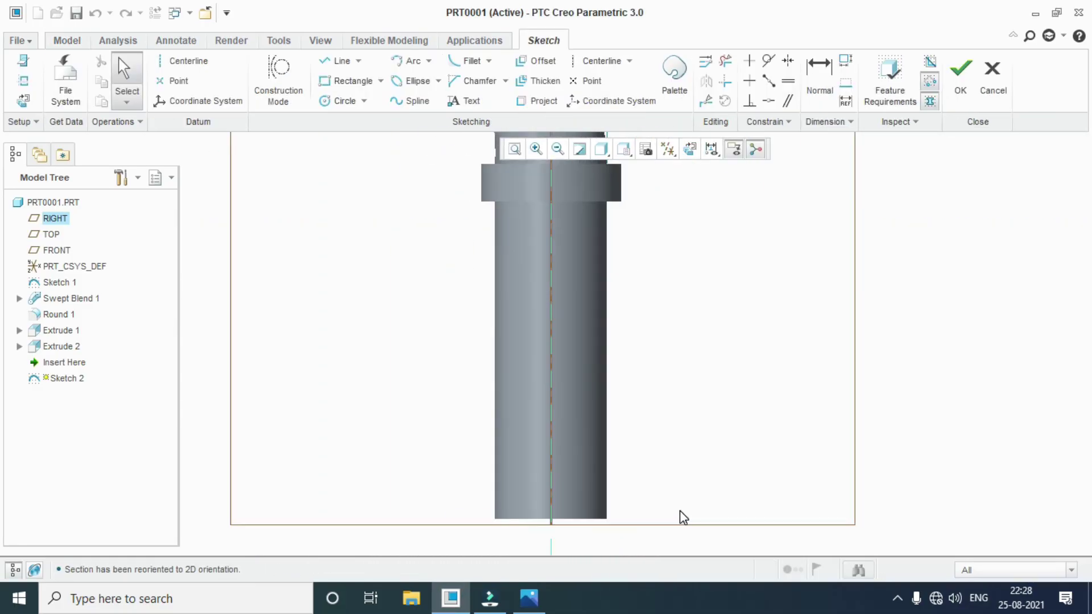
left_click(22, 80)
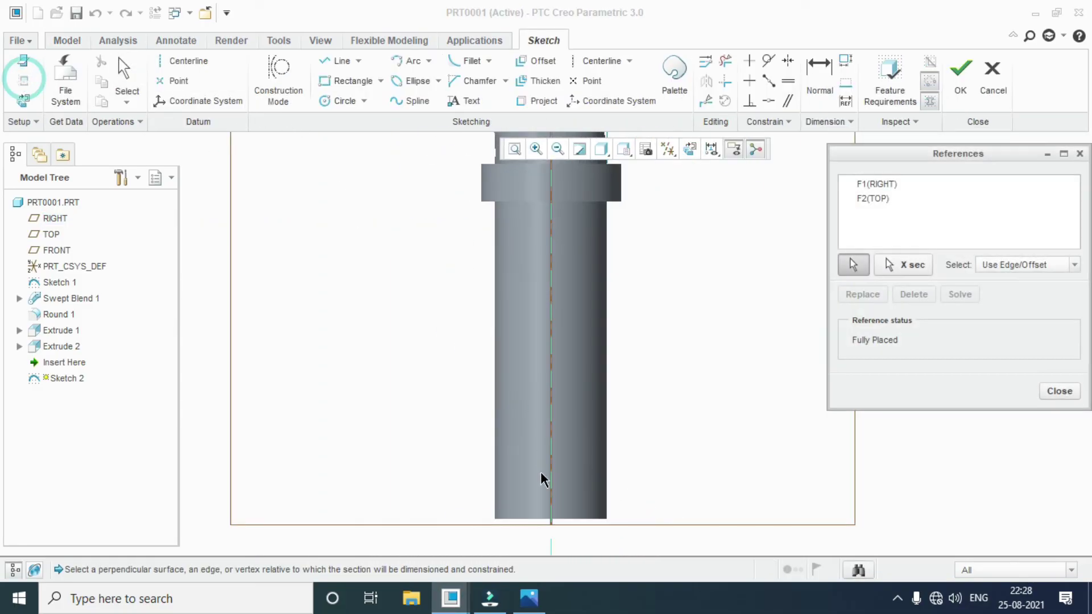
left_click(570, 519)
left_click(609, 474)
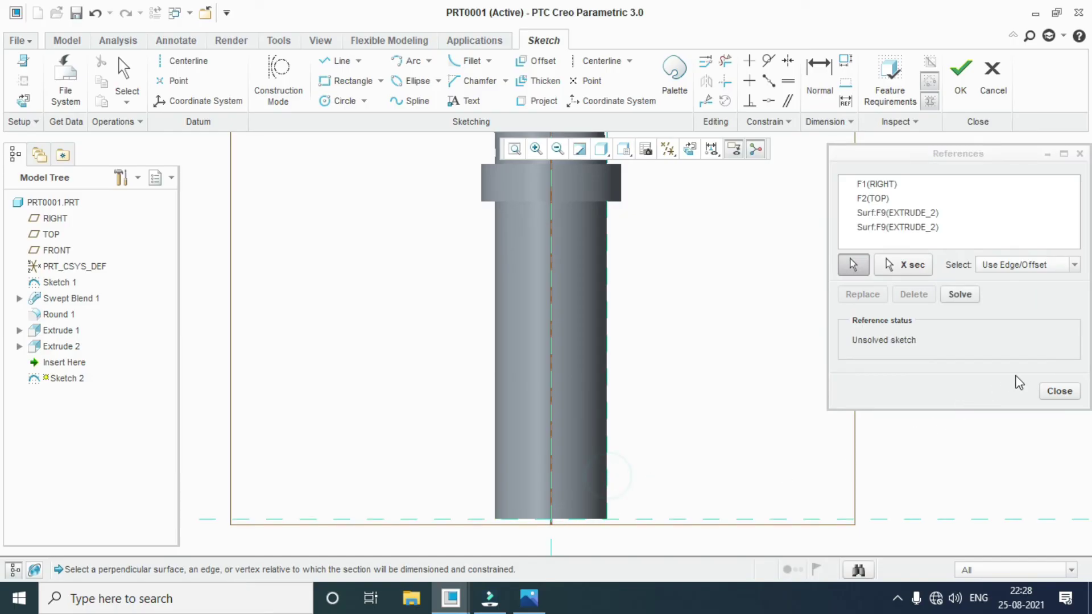
left_click(1058, 390)
Step: Draw a 75-long vertical line along the shank's side edge plus a centerline on the shank axis
left_click(339, 61)
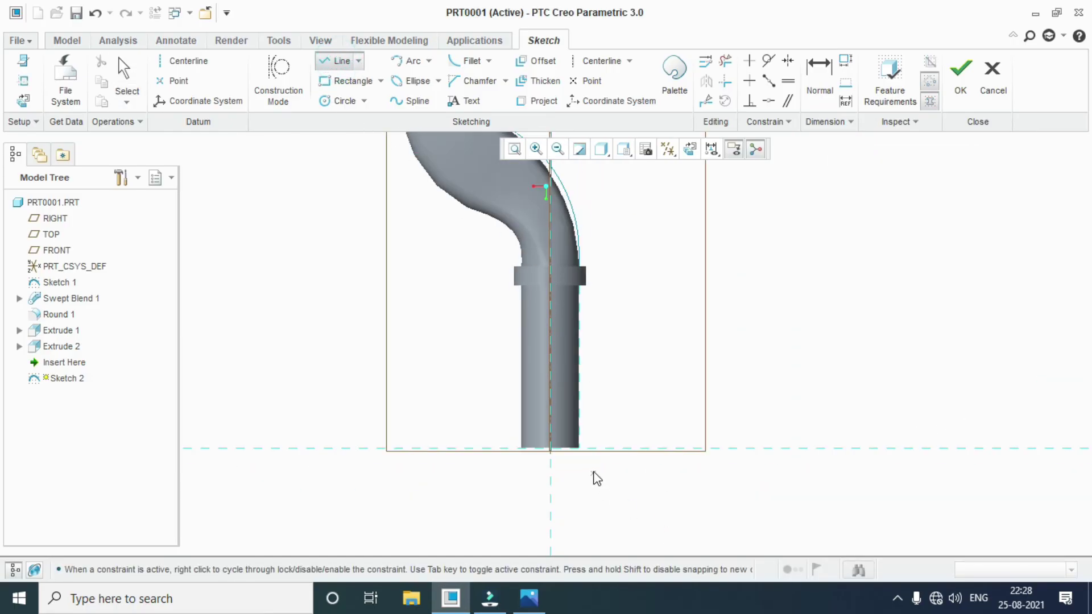
left_click(580, 447)
left_click(579, 359)
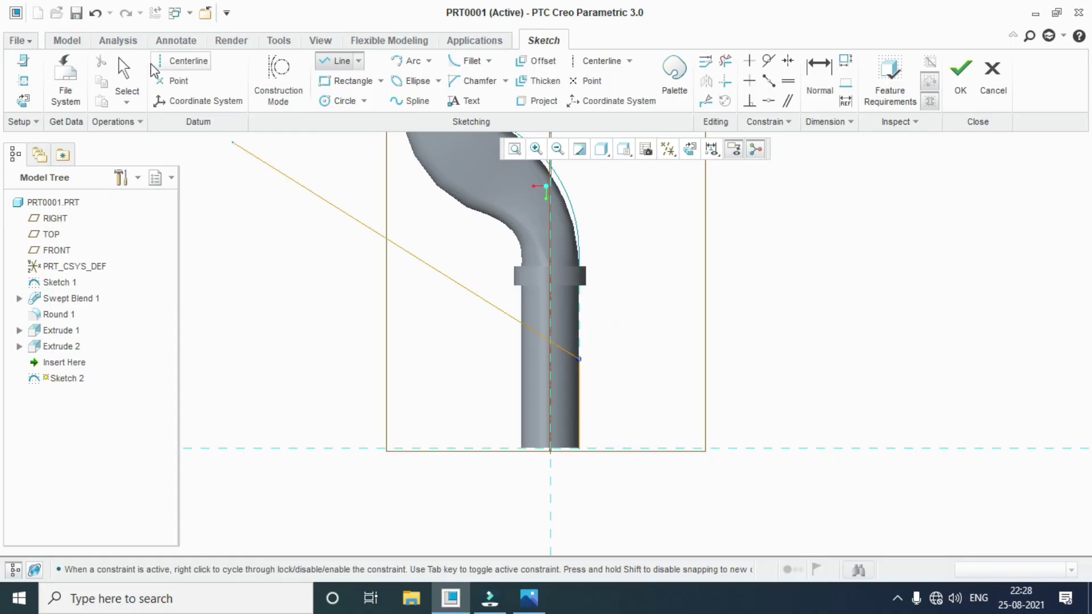
left_click(125, 71)
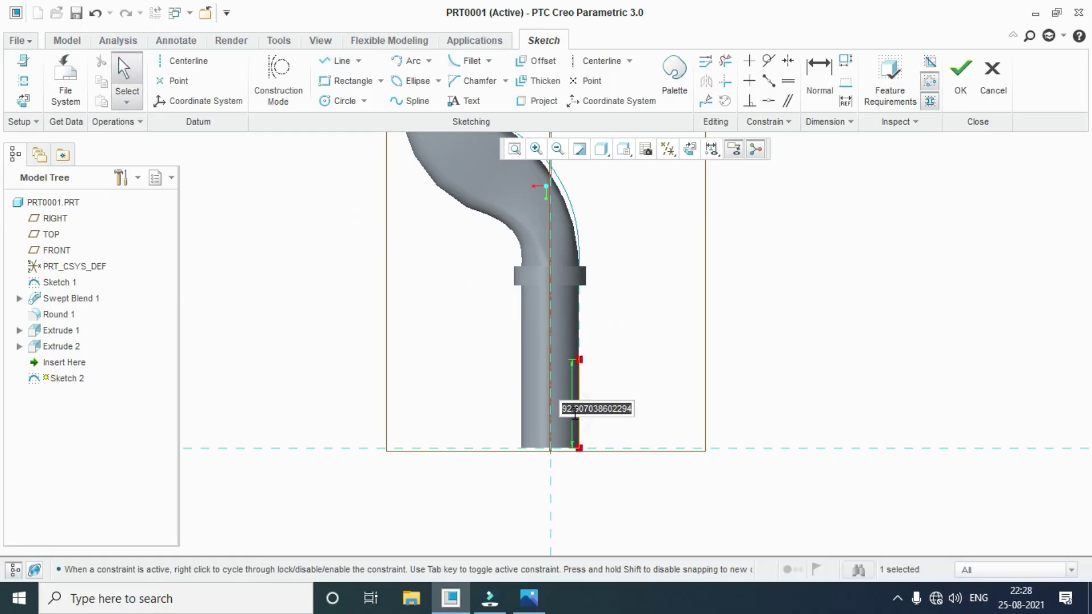
type("75")
key("Return")
scroll(576, 419, "down", 3)
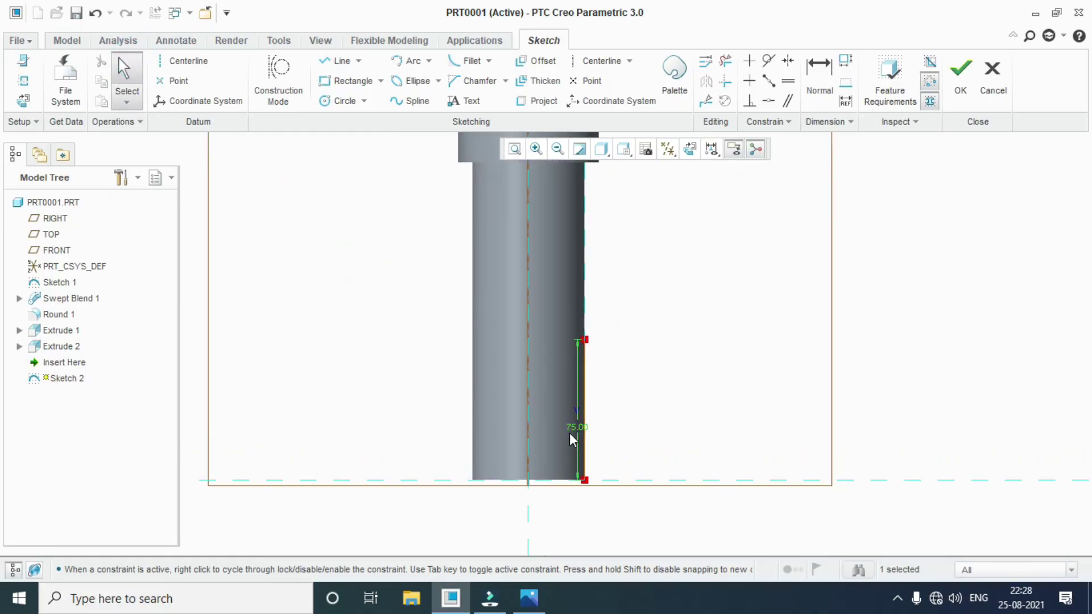
left_click(180, 61)
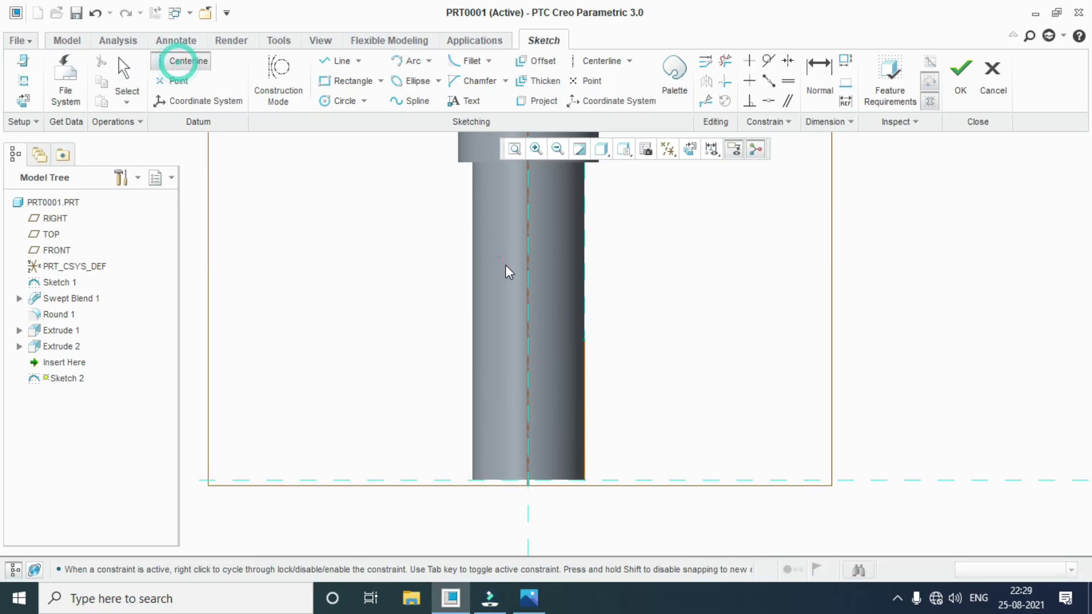
left_click(530, 289)
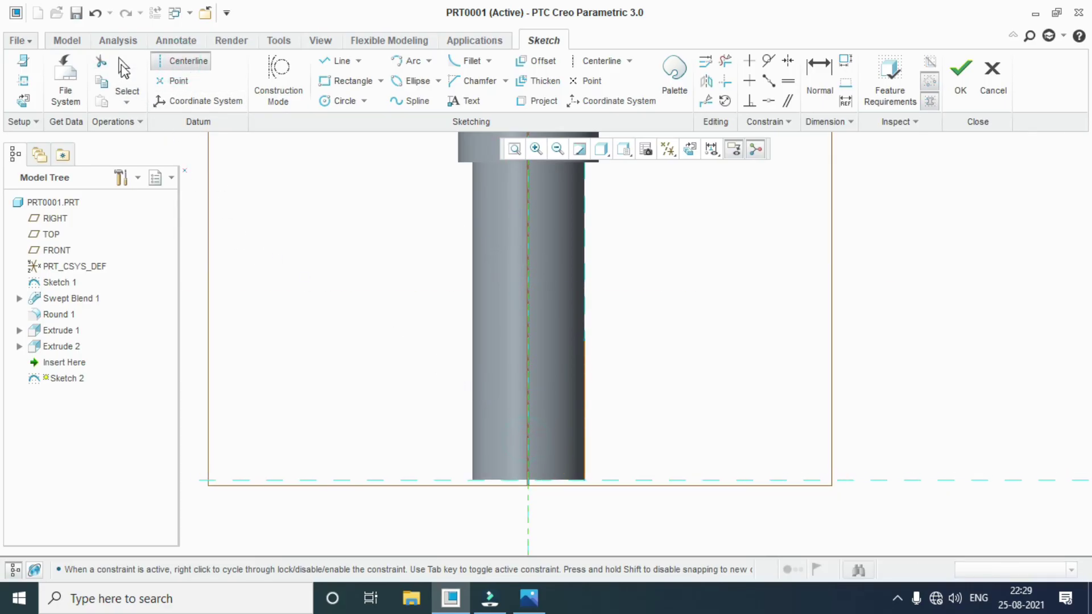
left_click(127, 73)
Step: Finish the thread path sketch and begin a Helical Sweep's section sketch
left_click(958, 75)
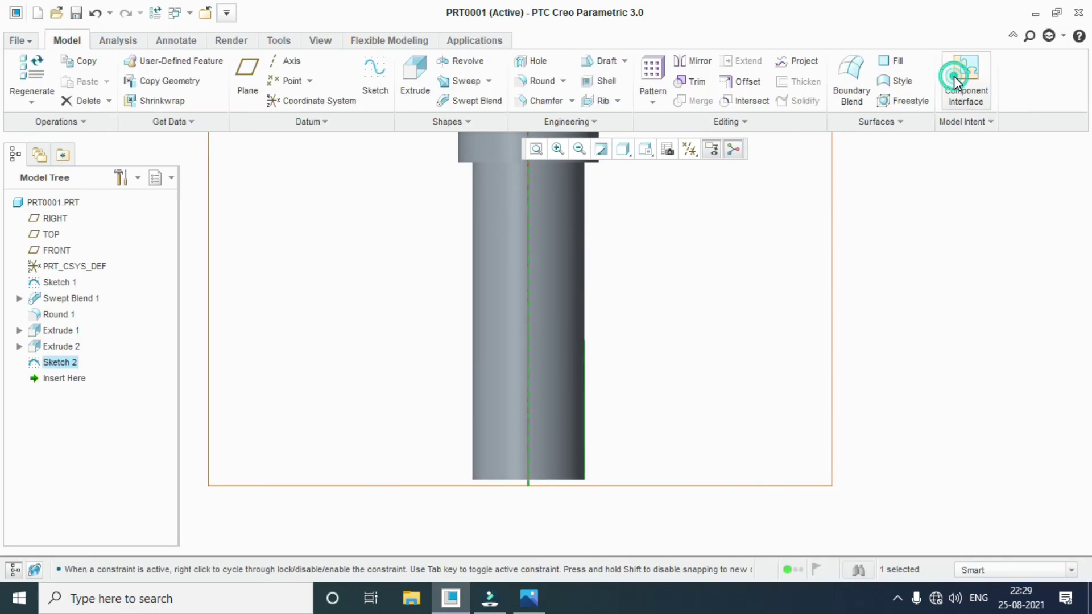
left_click(488, 81)
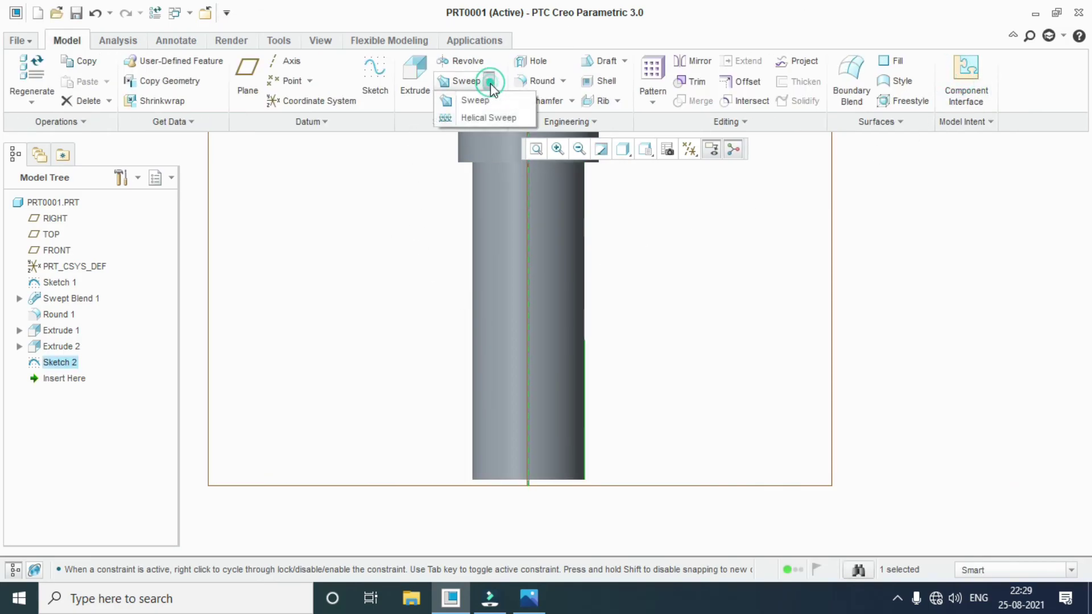
left_click(499, 120)
scroll(662, 464, "up", 1)
scroll(662, 464, "up", 2)
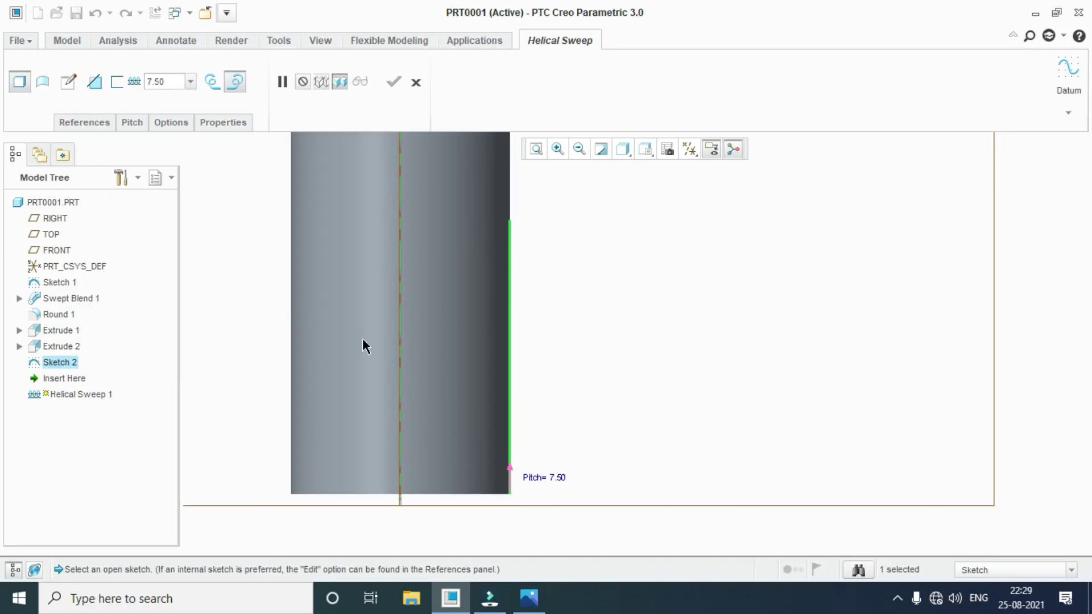
left_click(75, 88)
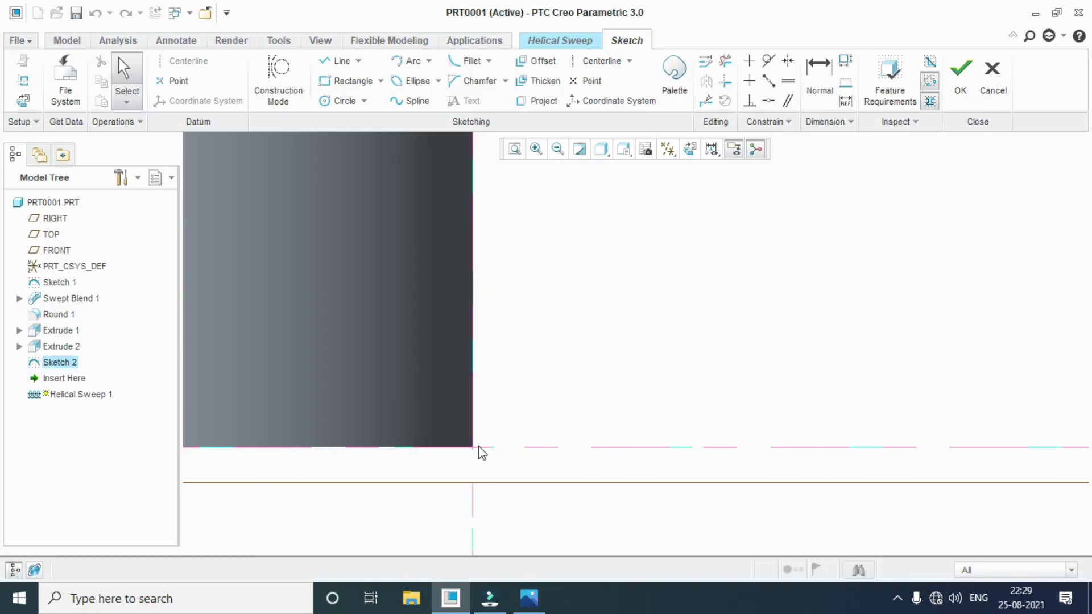
Step: Draw an 8 x 8 centred square at the path start as the sweep section
left_click(380, 81)
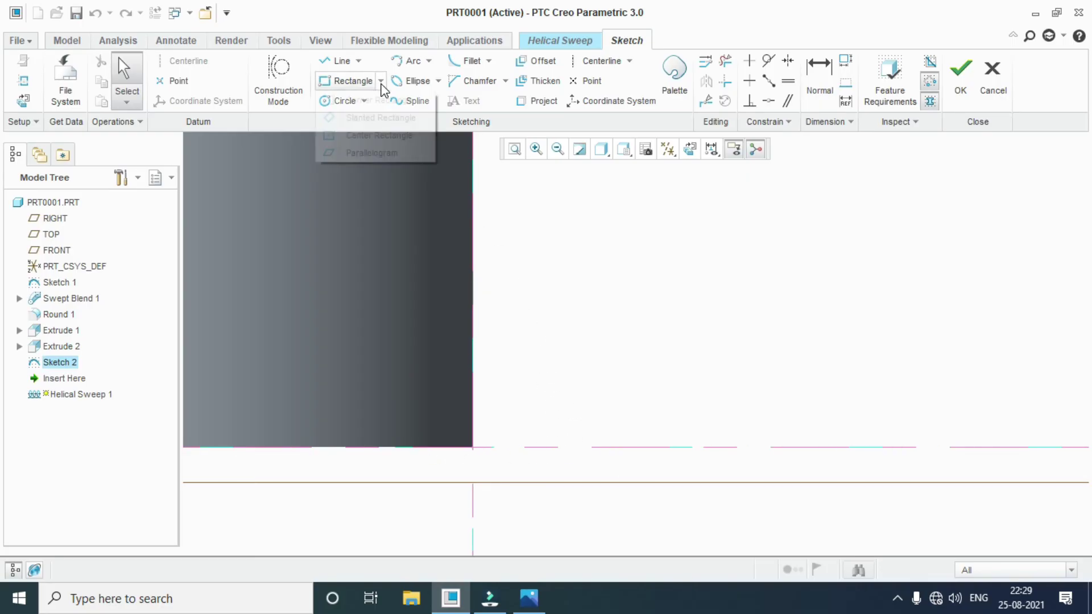
left_click(371, 136)
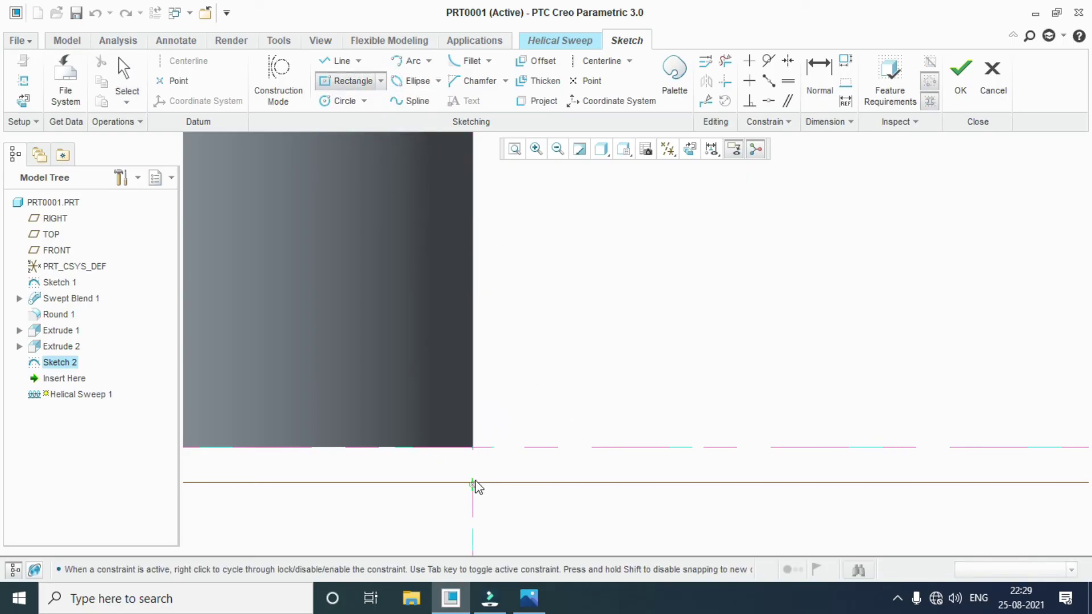
left_click(472, 446)
left_click(517, 400)
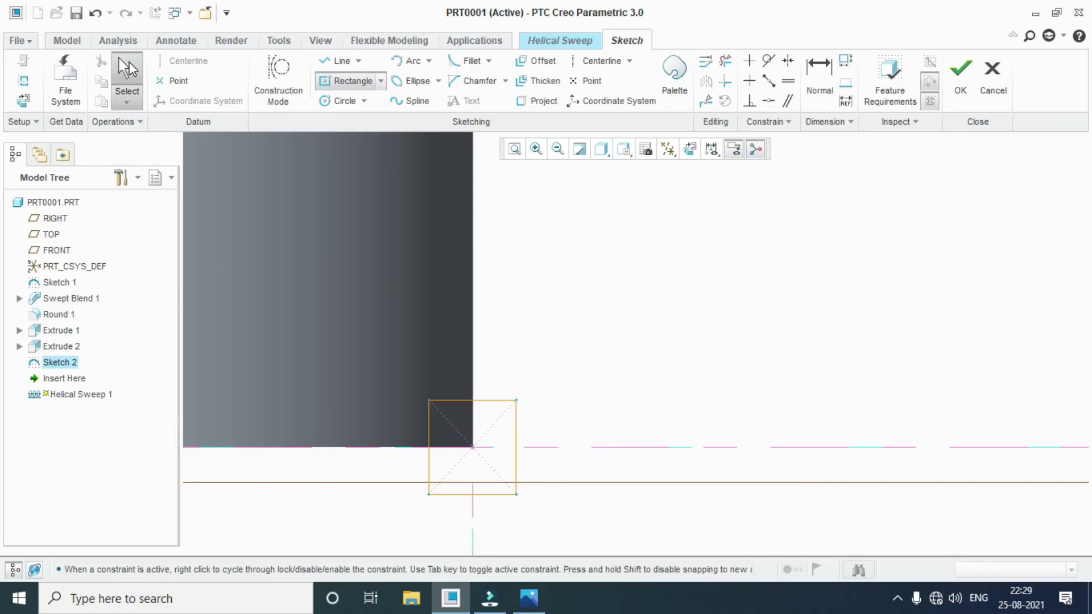
left_click(129, 62)
double_click(510, 445)
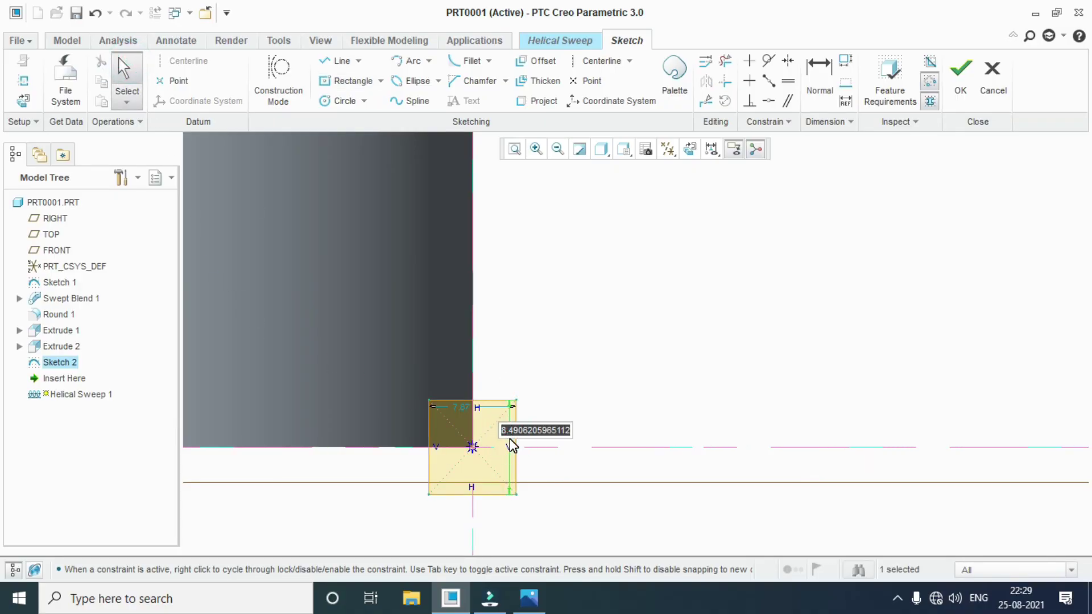
type("8")
key("Return")
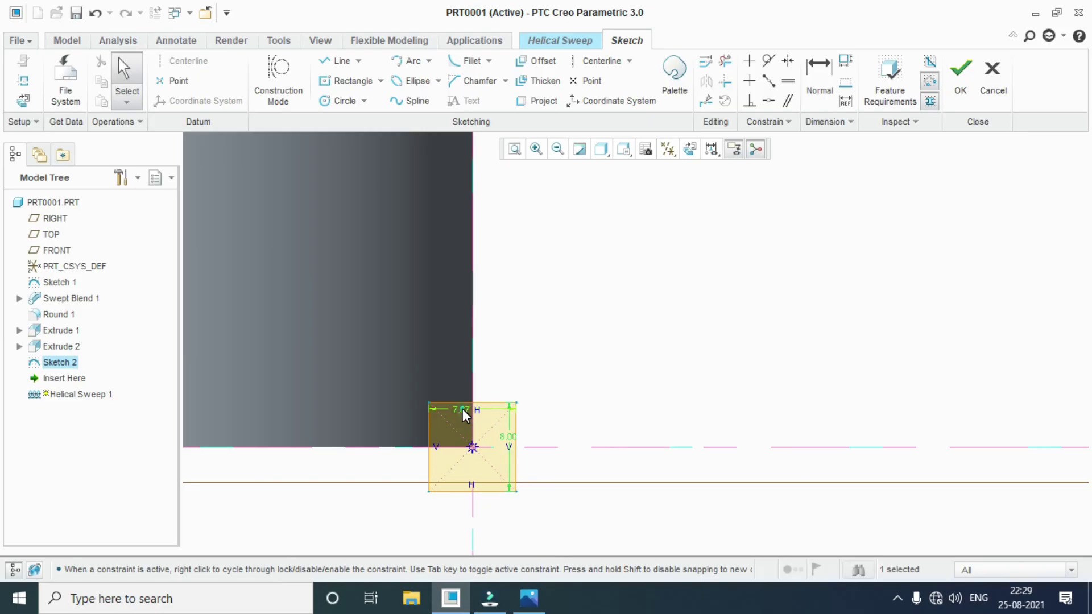
double_click(462, 409)
type("8")
key("Return")
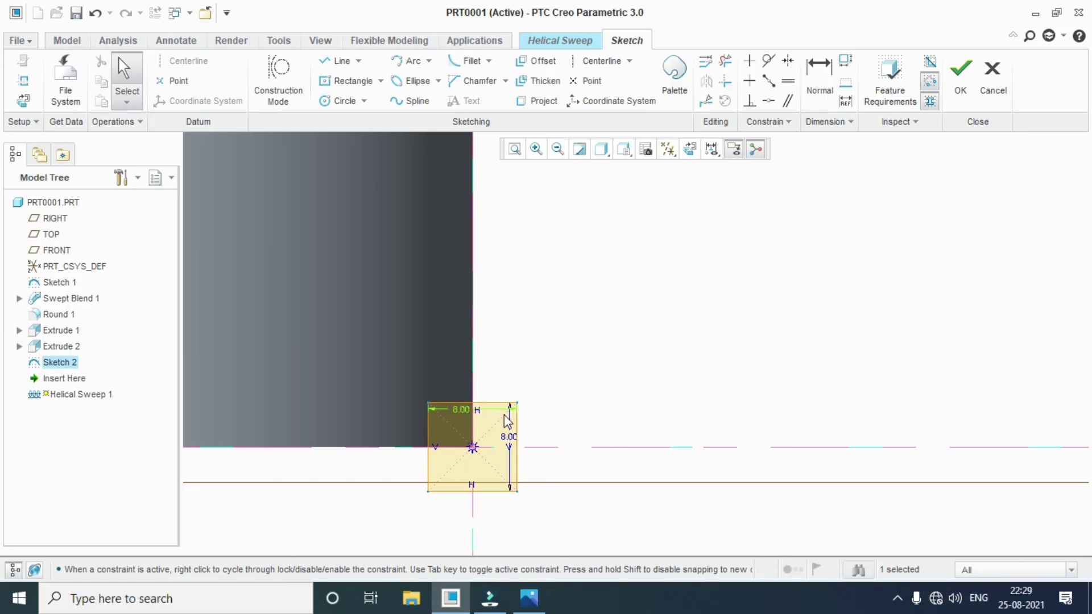
left_click(962, 91)
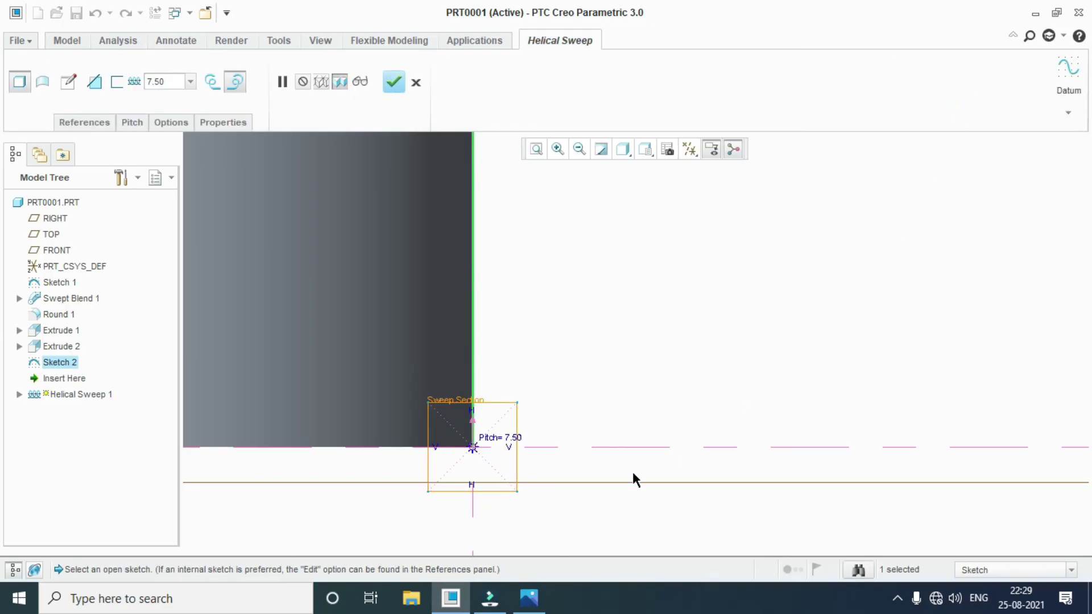
Step: Set the helical sweep pitch to 16 and switch it to remove material
scroll(472, 409, "up", 2)
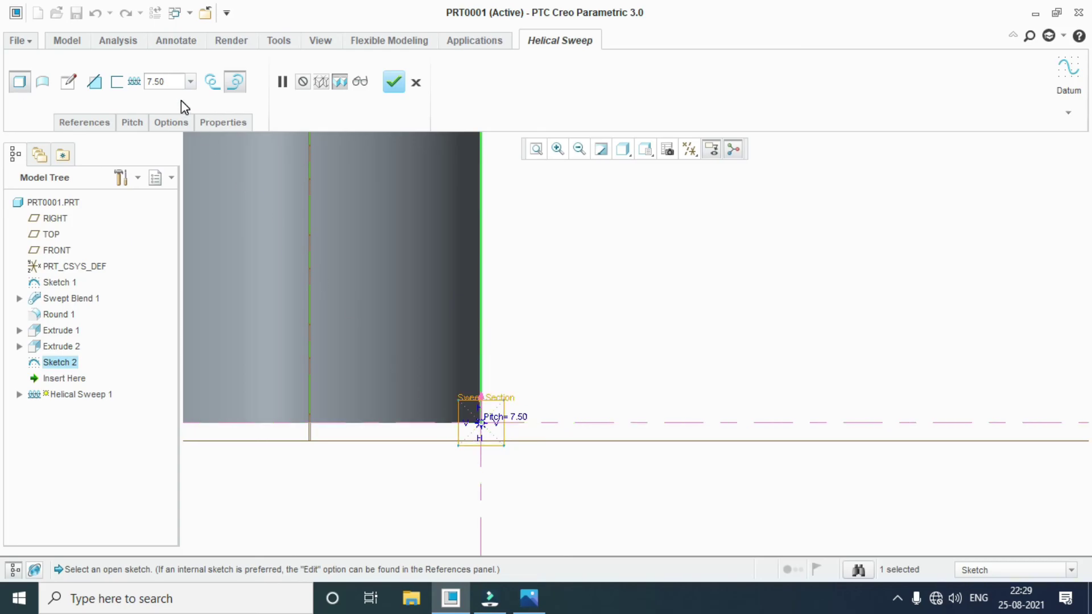
scroll(511, 435, "up", 3)
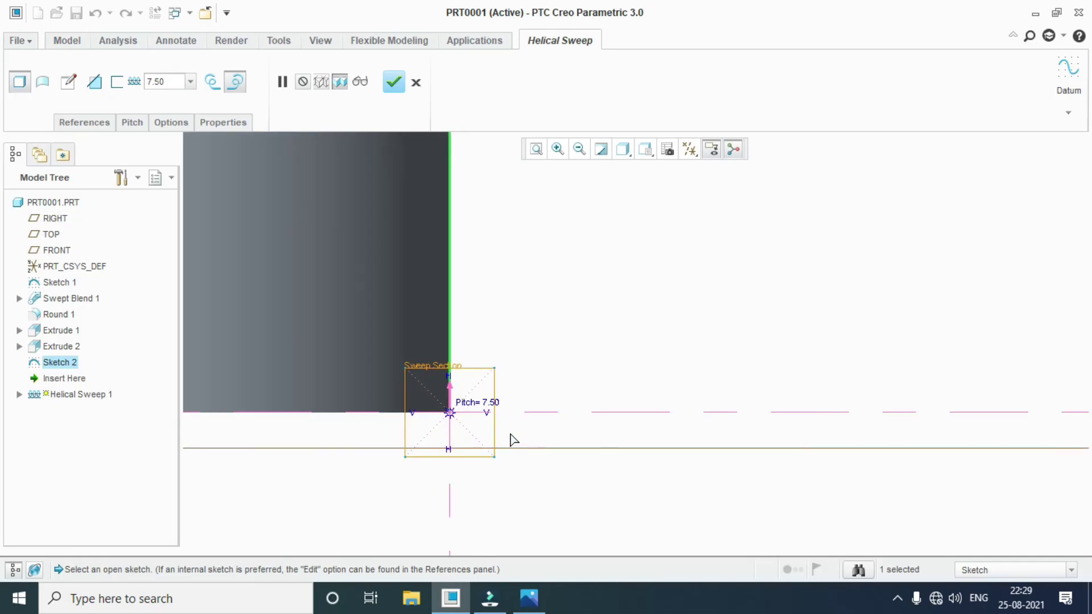
double_click(173, 82)
type("16")
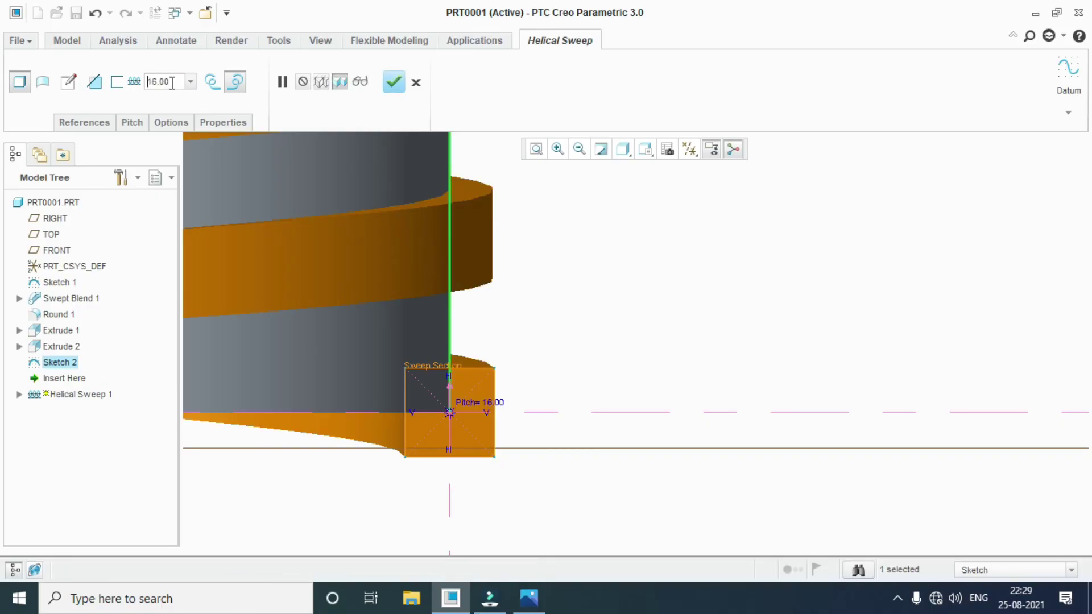
scroll(530, 437, "down", 5)
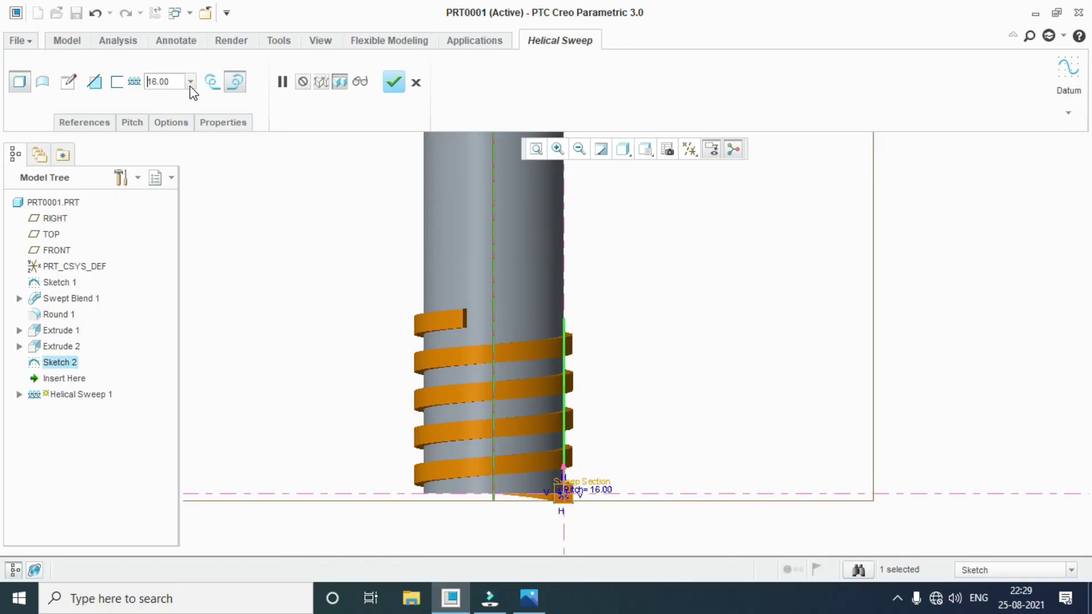
left_click(95, 81)
scroll(443, 370, "down", 2)
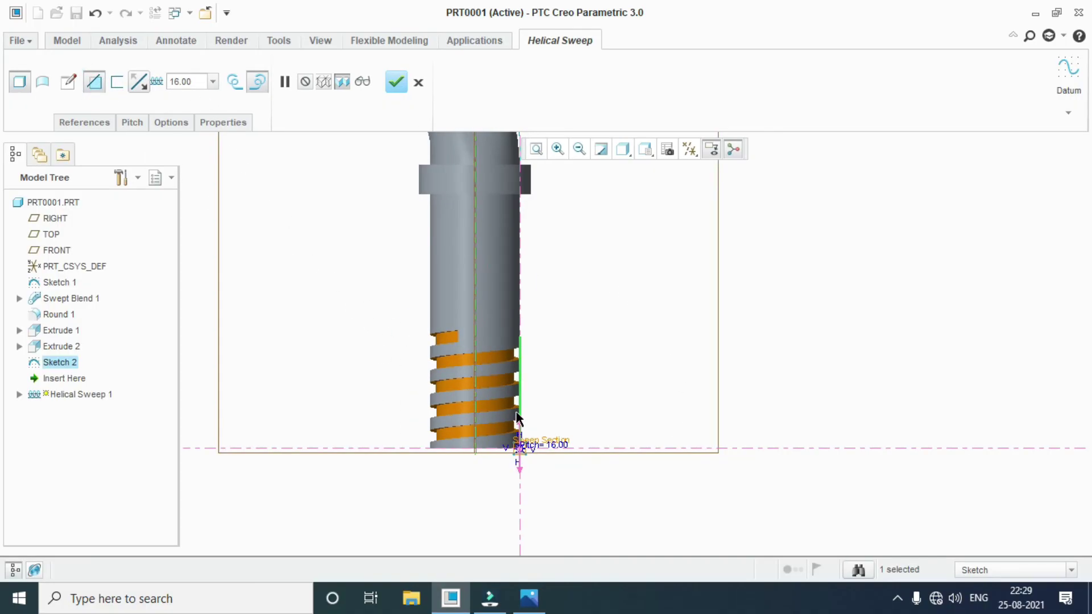
Step: Complete the helical thread, then orbit and zoom to view the whole hook upright
left_click(397, 84)
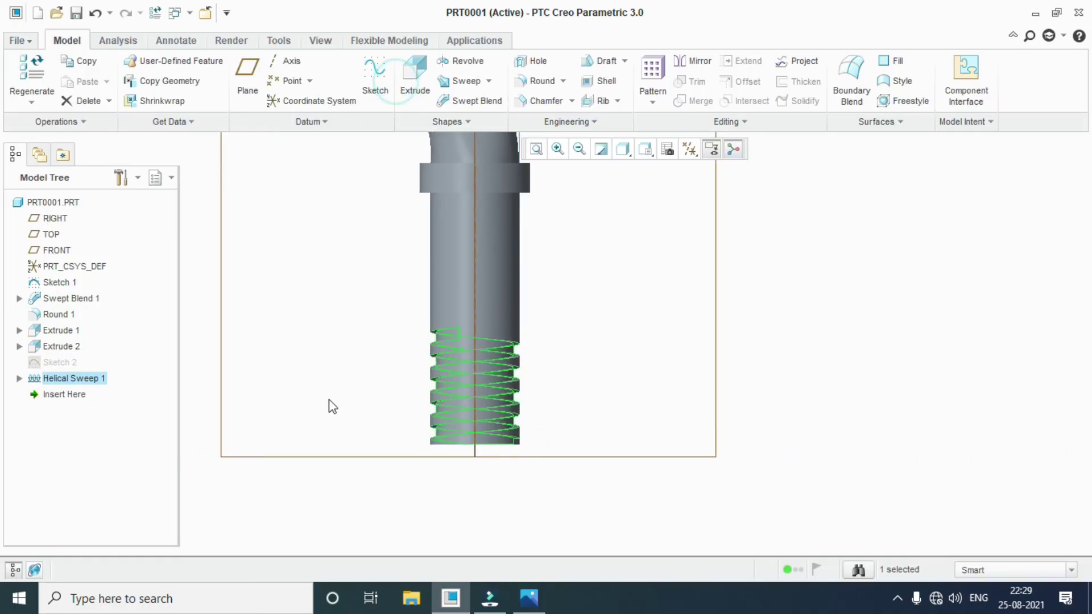
scroll(475, 470, "down", 3)
mouse_move(476, 469)
middle_mouse_down()
mouse_move(534, 312)
mouse_move(562, 354)
mouse_move(542, 333)
mouse_move(547, 345)
middle_mouse_up()
scroll(560, 355, "down", 3)
scroll(571, 381, "up", 4)
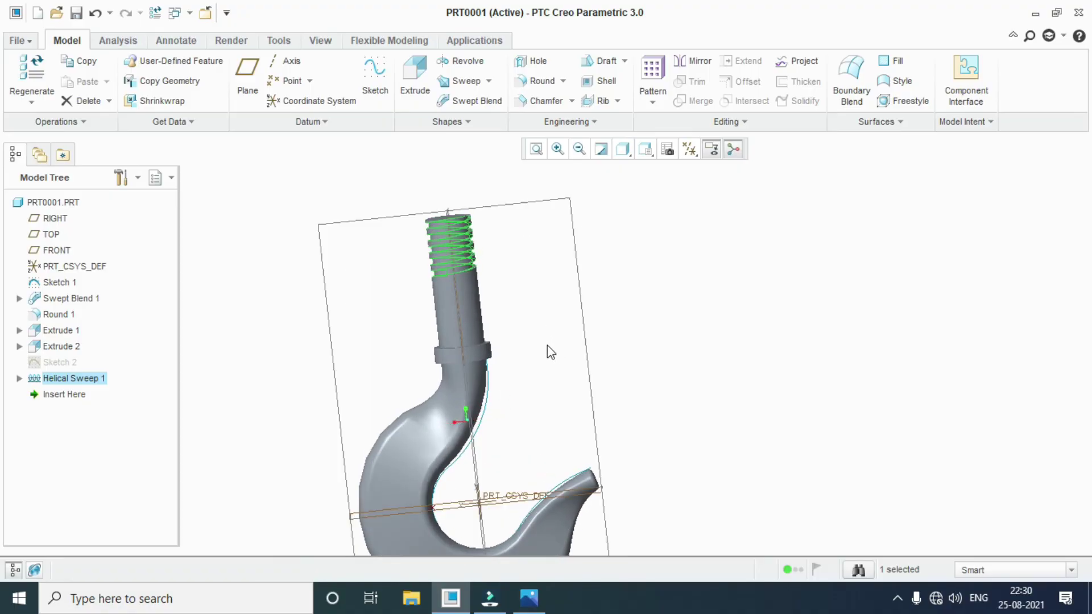
left_click(673, 361)
middle_click_drag(672, 361, 688, 398)
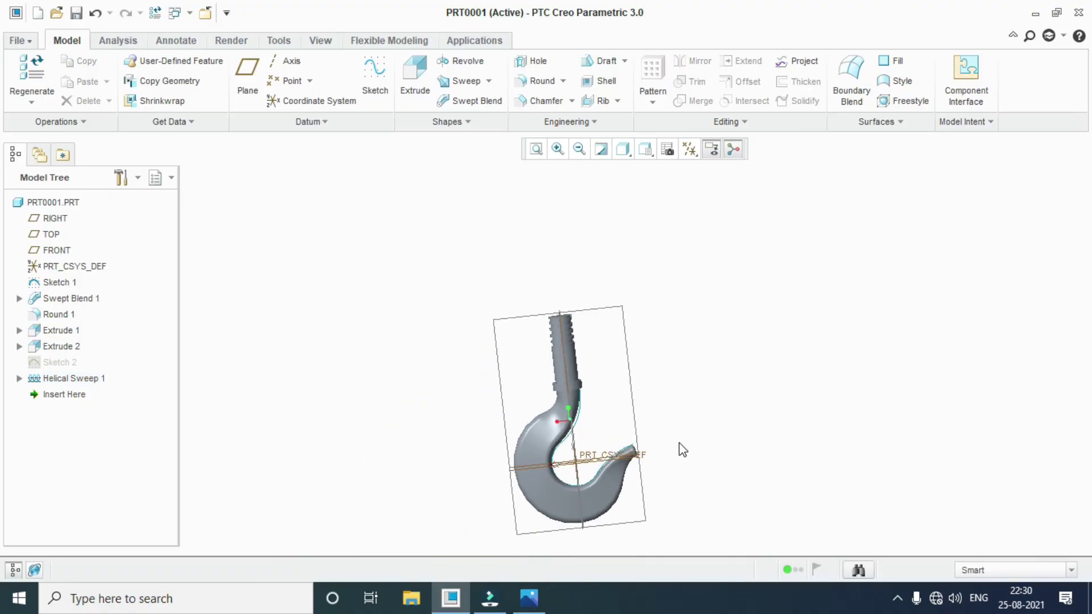
mouse_move(680, 448)
middle_mouse_down()
mouse_move(572, 475)
mouse_move(651, 405)
mouse_move(678, 489)
mouse_move(763, 449)
mouse_move(788, 478)
mouse_move(802, 470)
middle_mouse_up()
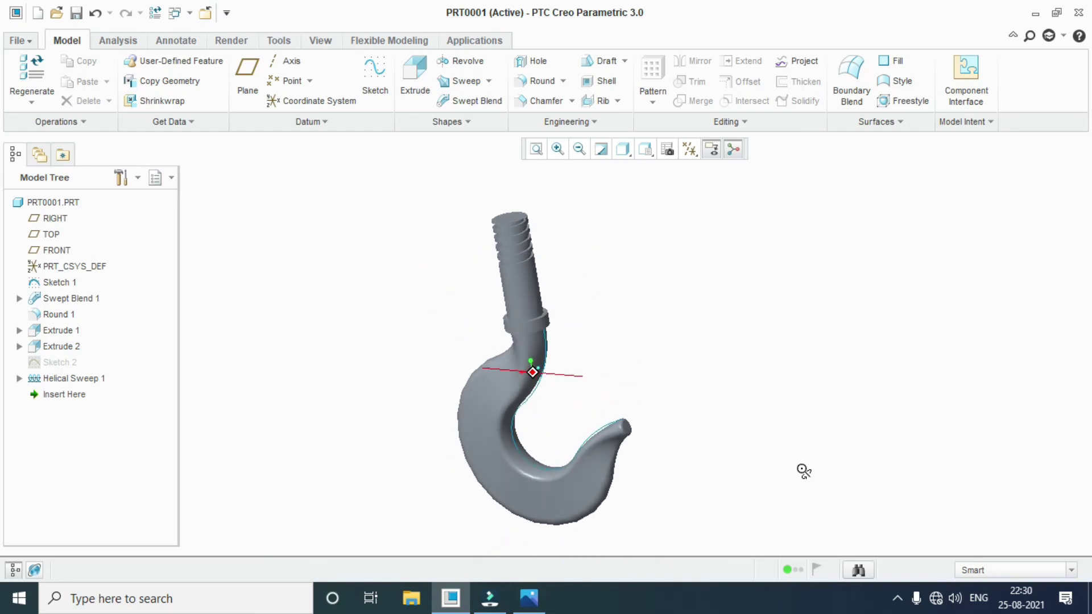